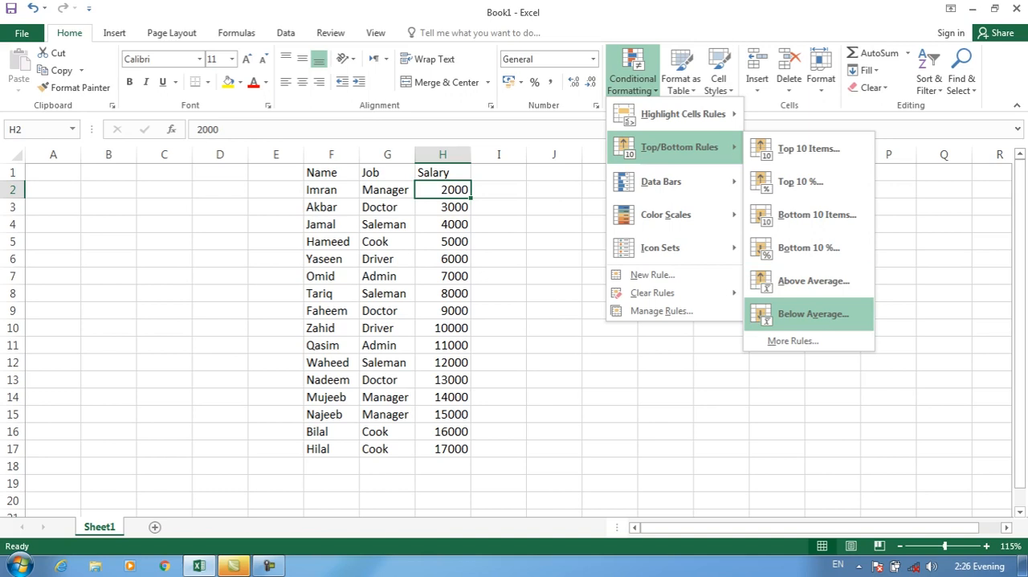
left_click(499, 362)
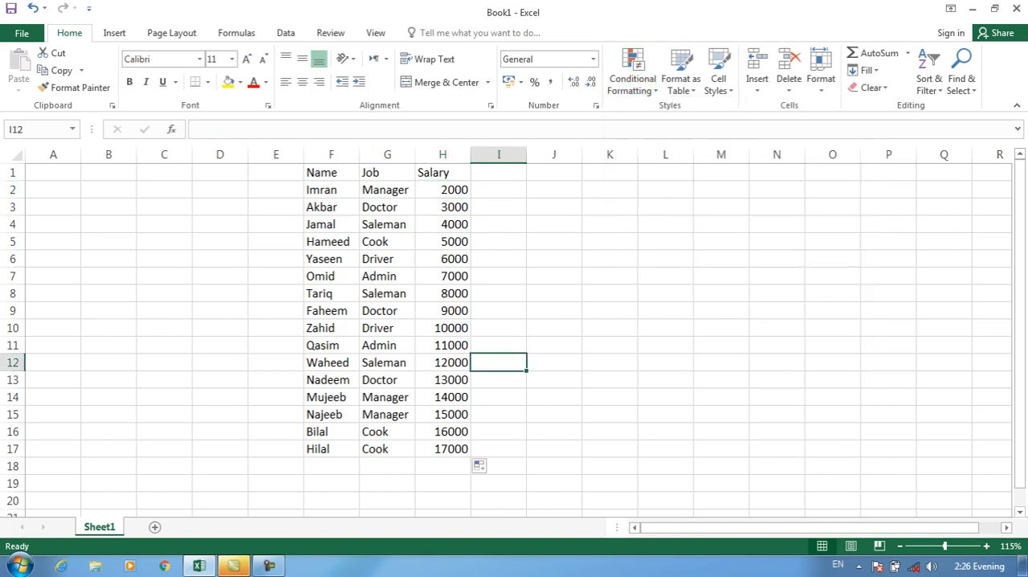
Add a new blank worksheet to the workbook.
left_click(155, 526)
left_click(284, 169)
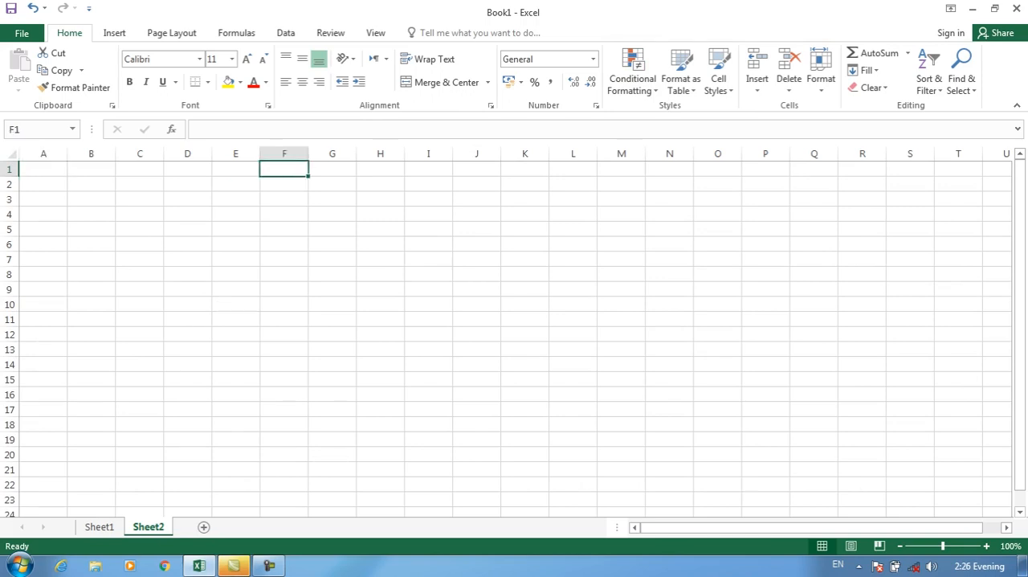
key("ctrl+minus")
key("Escape")
left_click_drag(943, 546, 948, 546)
Enter the column headers Name, Pashto and Dari in cells E1 to G1 of Sheet2.
left_click(236, 169)
type("Name")
key("Tab")
type("Pashto")
key("Tab")
type("Dari")
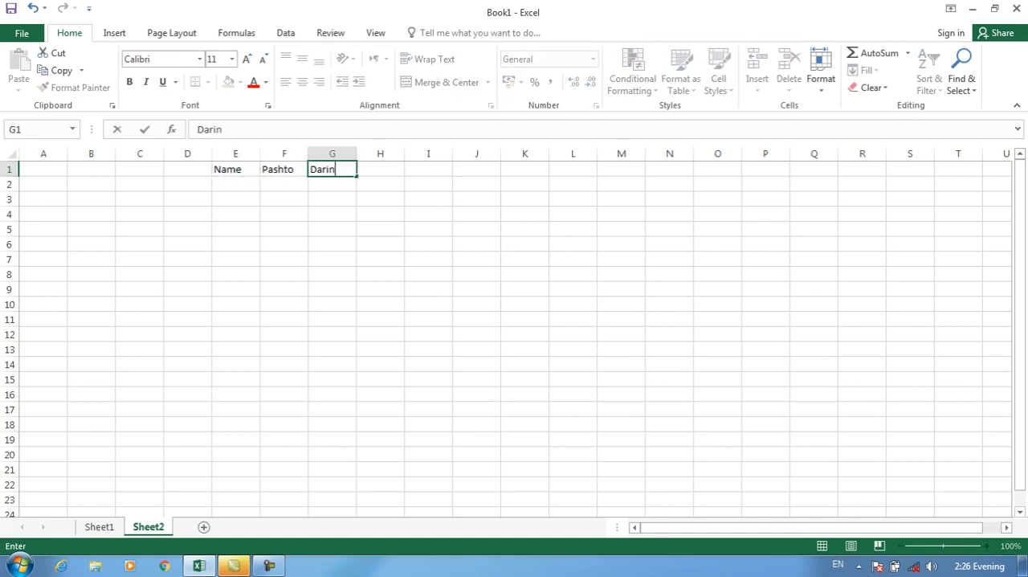
Continue the header row with English, Computer and Science in cells H1 to J1.
key("Tab")
type("English")
key("Tab")
type("Computer")
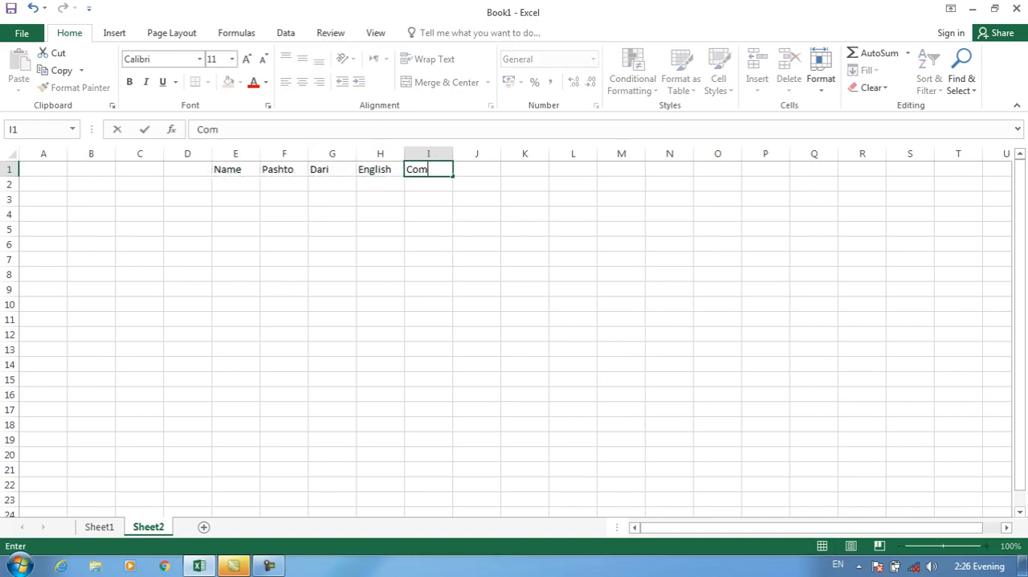
key("Tab")
type("Salrie")
key("BackSpace")
key("BackSpace")
key("BackSpace")
key("BackSpace")
key("BackSpace")
key("BackSpace")
type("Science")
key("Return")
Enter the first two people's names under the Name header in E2 and E3.
key("Left")
key("Right")
type("Imran")
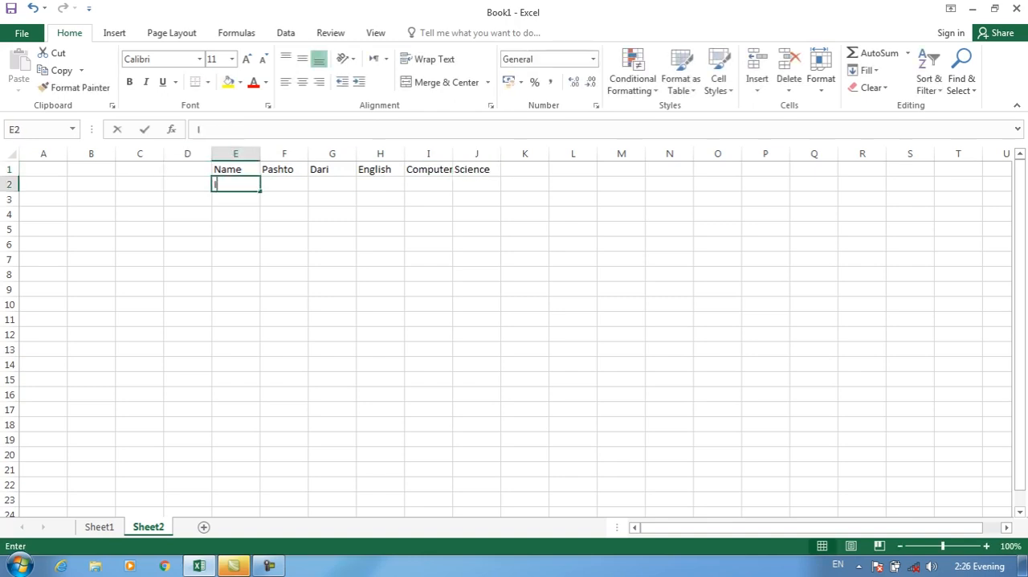
key("Return")
key("BackSpace")
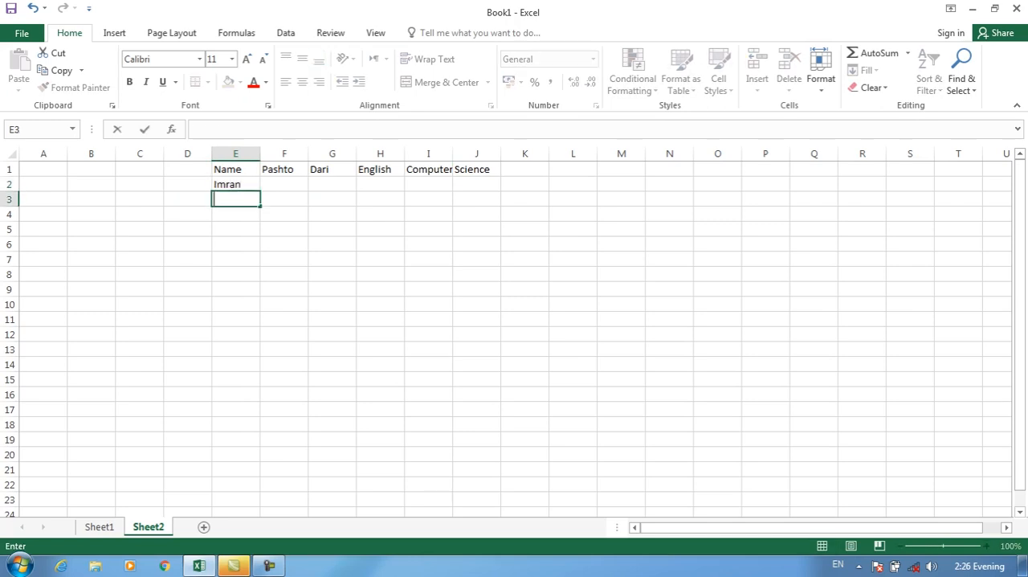
type("Khamo")
key("BackSpace")
key("BackSpace")
type("n")
key("Return")
Enter three more people's names in the Name column, cells E4 to E6.
type("Adm")
key("BackSpace")
key("BackSpace")
key("BackSpace")
type("Nadeem")
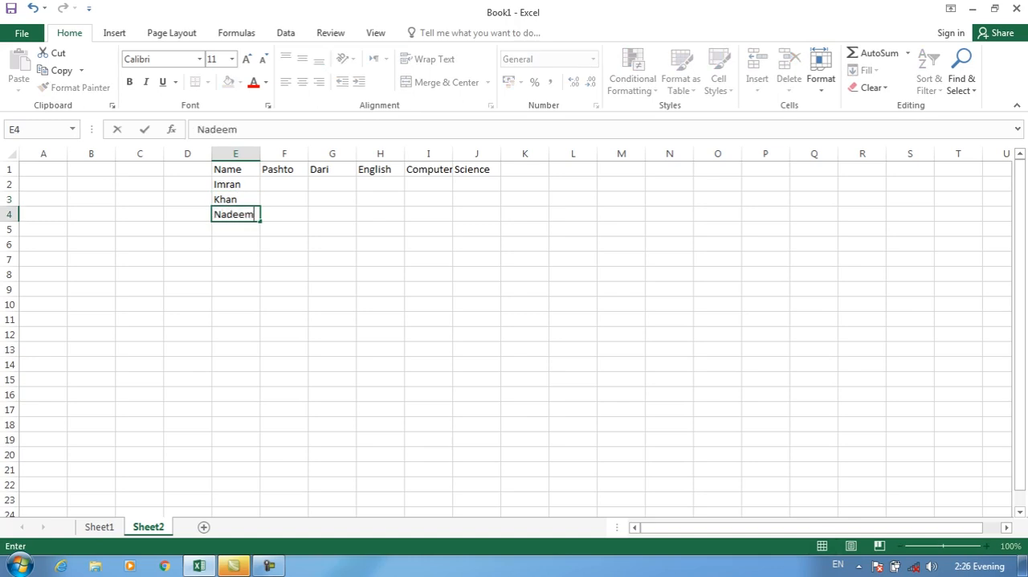
key("Return")
type("Jamal")
key("Return")
type("Usman")
key("Return")
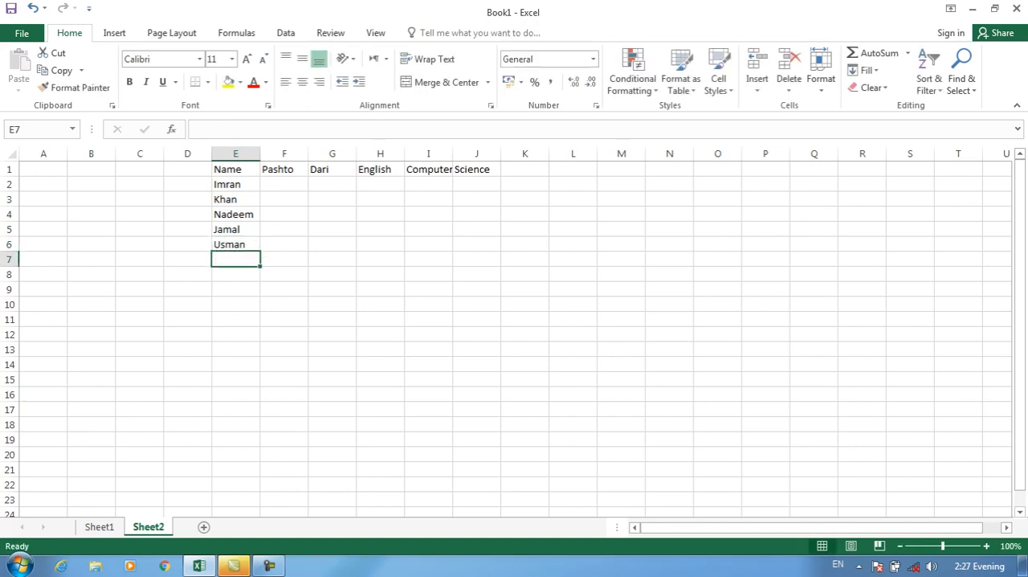
Copy the names in F10:F17 of Sheet1 and paste them into Sheet2 starting at E7.
left_click_drag(235, 184, 236, 244)
key("ctrl+Page_Up")
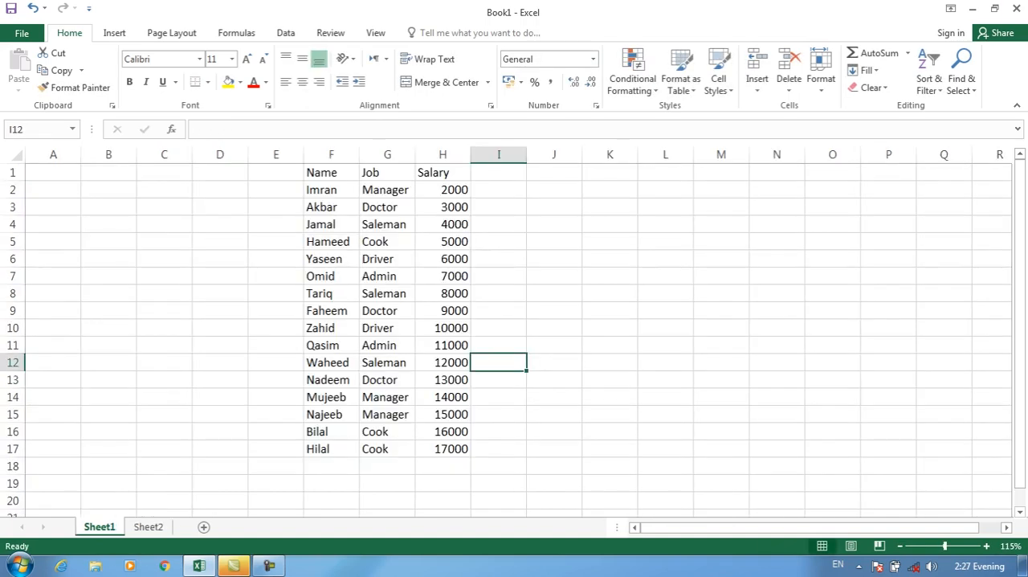
left_click_drag(331, 327, 331, 448)
key("ctrl+c")
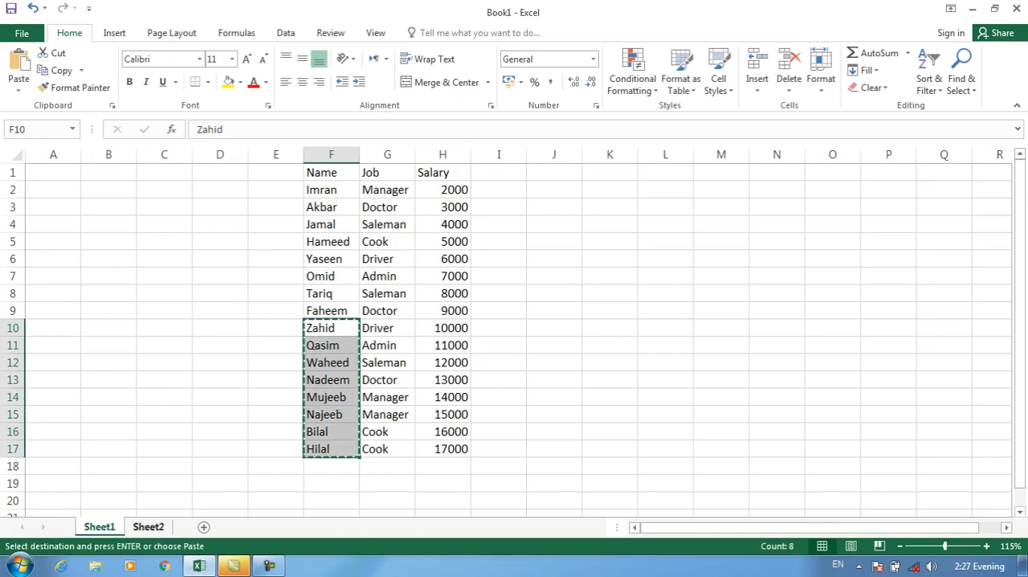
left_click(148, 527)
left_click(235, 259)
key("ctrl+v")
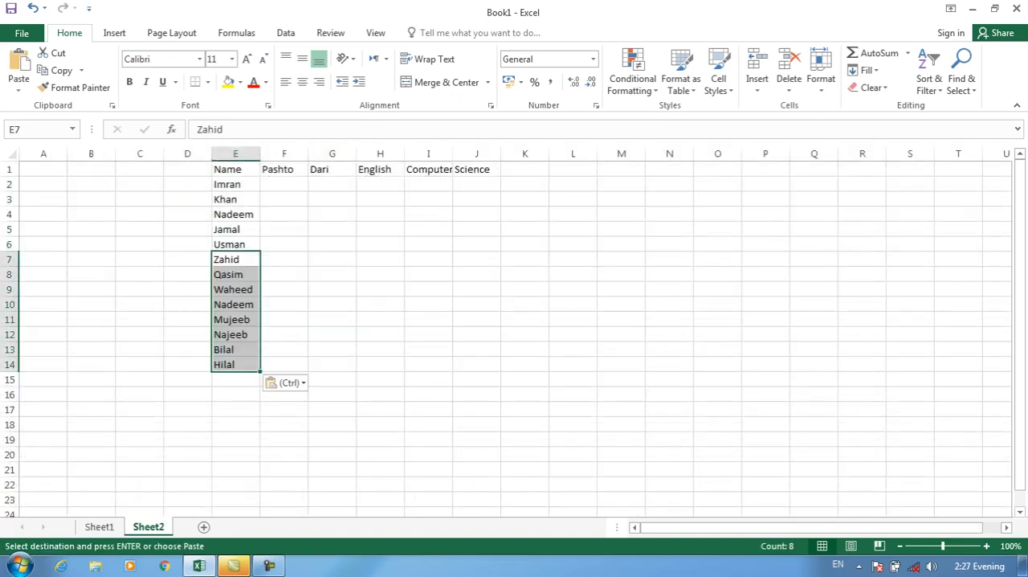
Enter the first row's subject marks 20, 30, 30, 30 and 40 in cells F2 to J2.
left_click(284, 184)
type("20")
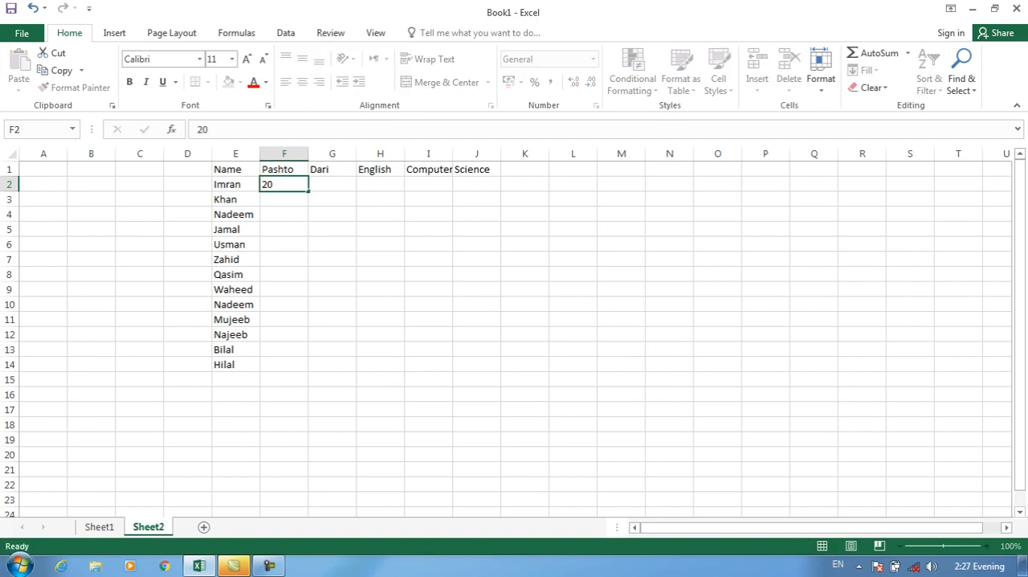
key("Tab")
type("30")
key("Tab")
type("30")
key("Tab")
type("30")
key("Tab")
type("40")
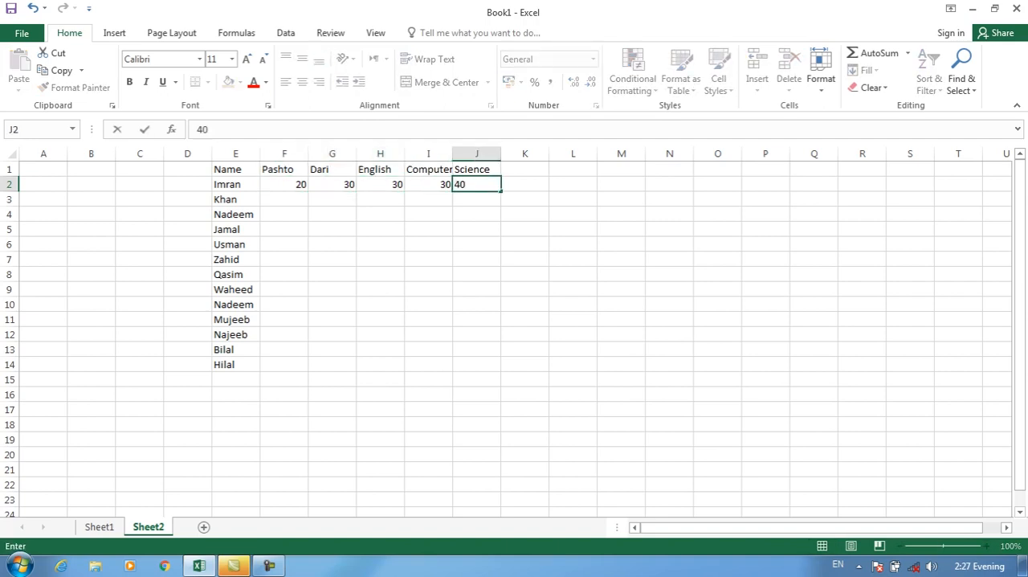
Enter the Pashto marks 10, 30, 50, 60 and 70 in cells F3 to F7.
key("ctrl+Left")
key("Right")
key("Down")
key("Right")
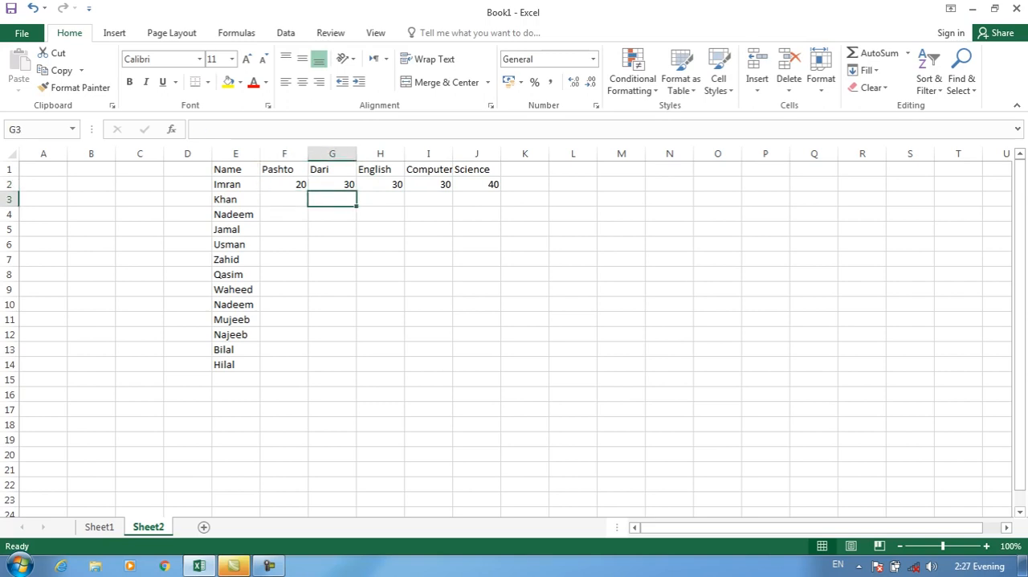
key("Left")
type("10")
key("Return")
type("30")
key("ctrl+Return")
key("Down")
type("50")
key("Return")
type("60")
key("Return")
type("70")
key("Return")
Complete the Pashto column with 80, 90, 100, 100, 20, 30 and 50 in cells F8 to F14.
type("80")
key("Return")
type("90")
key("Return")
type("100")
key("Return")
type("100")
key("Return")
type("20")
key("Return")
type("30")
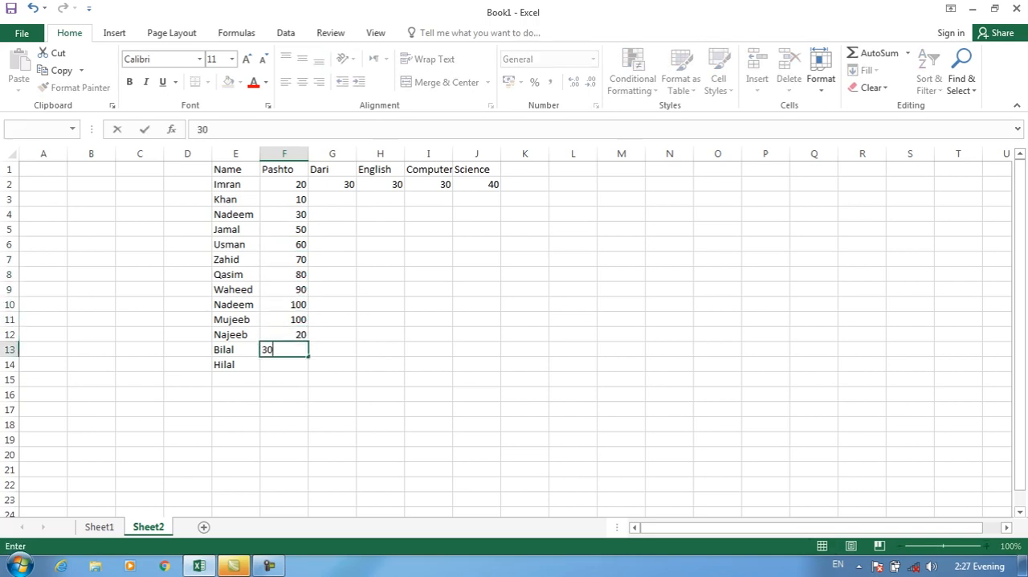
key("Return")
type("50")
key("Return")
Copy the Pashto marks in F2:F14 across the other four subject columns, G2:J14.
left_click_drag(284, 184, 284, 364)
key("ctrl+c")
left_click_drag(332, 184, 477, 364)
key("ctrl+v")
Change the Dari mark in G4 to 50 and the English mark in H5 to 55.
left_click(332, 215)
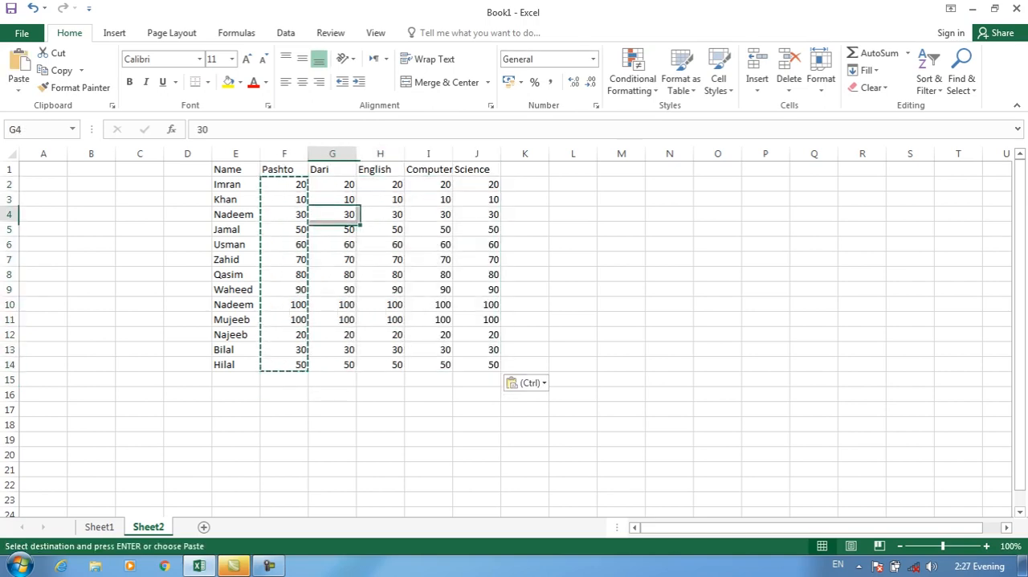
type("50")
left_click(380, 230)
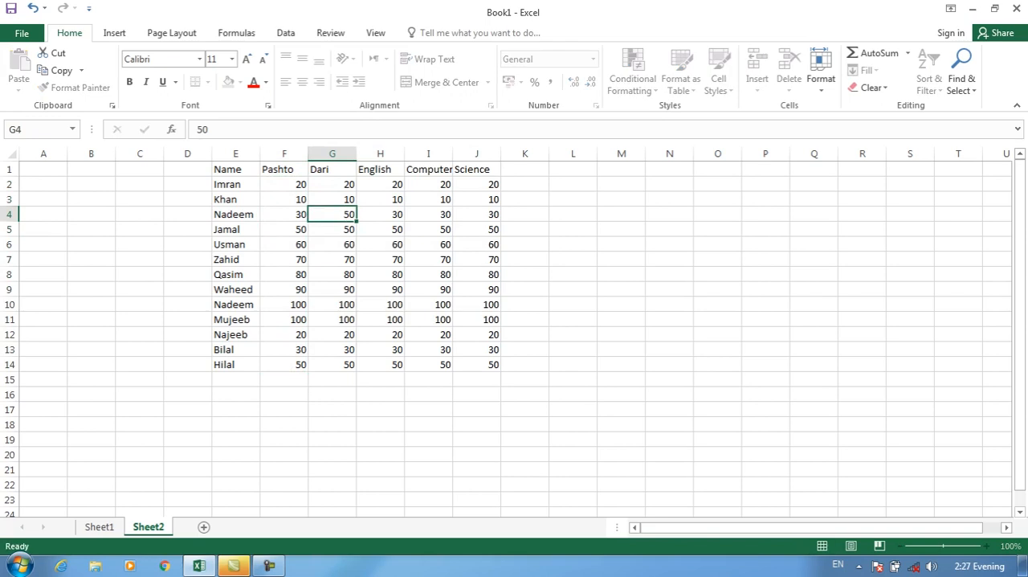
type("55")
key("Right")
key("Right")
In row 7, change the Computer mark to 44 and the Dari mark to 33.
key("Down")
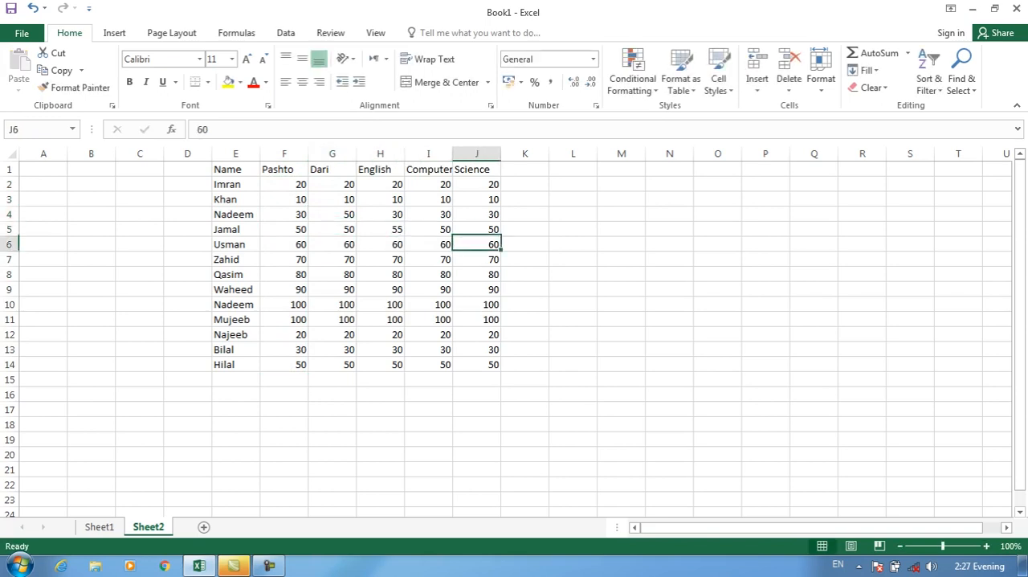
key("Down")
key("Left")
type("44")
key("Left")
key("Left")
type("33")
In row 10, change the Dari mark to 44 and the Computer mark to 55.
key("Down")
key("Down")
key("Down")
type("44")
key("Right")
key("Right")
type("55")
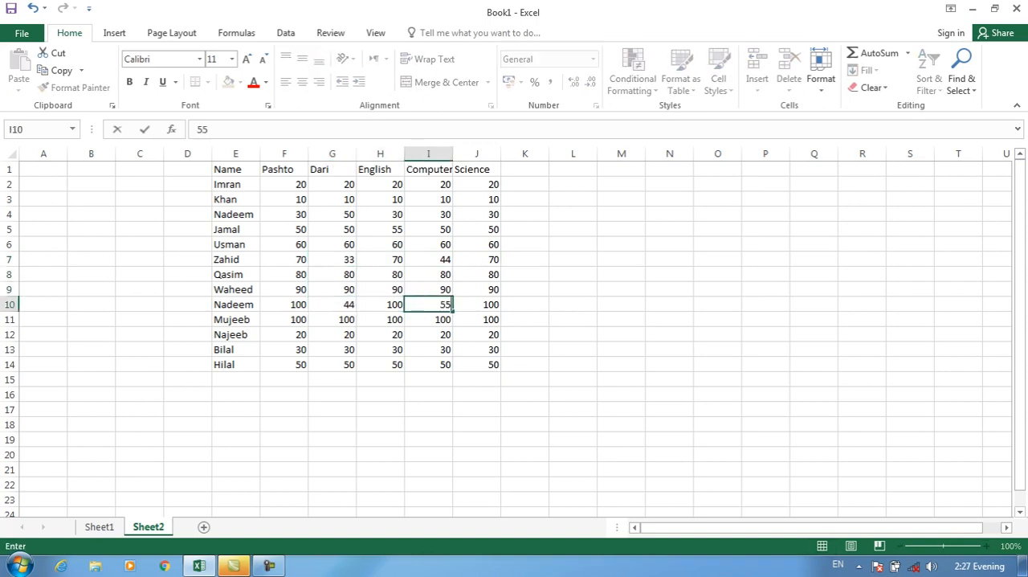
In row 12, change the Computer mark to 44 and the Dari mark to 90.
key("Down")
key("Down")
type("44")
key("Left")
key("Left")
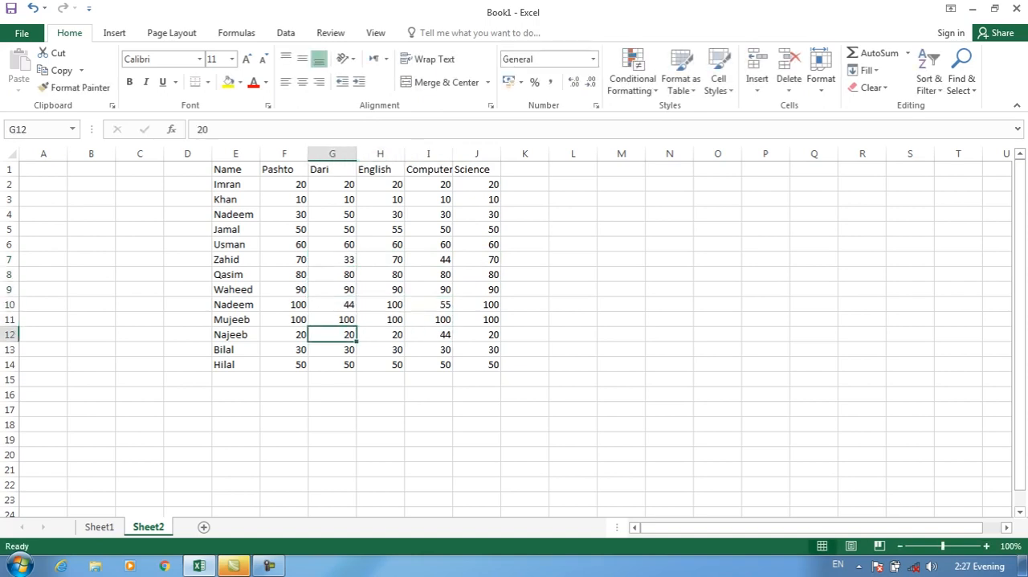
type("90")
key("Return")
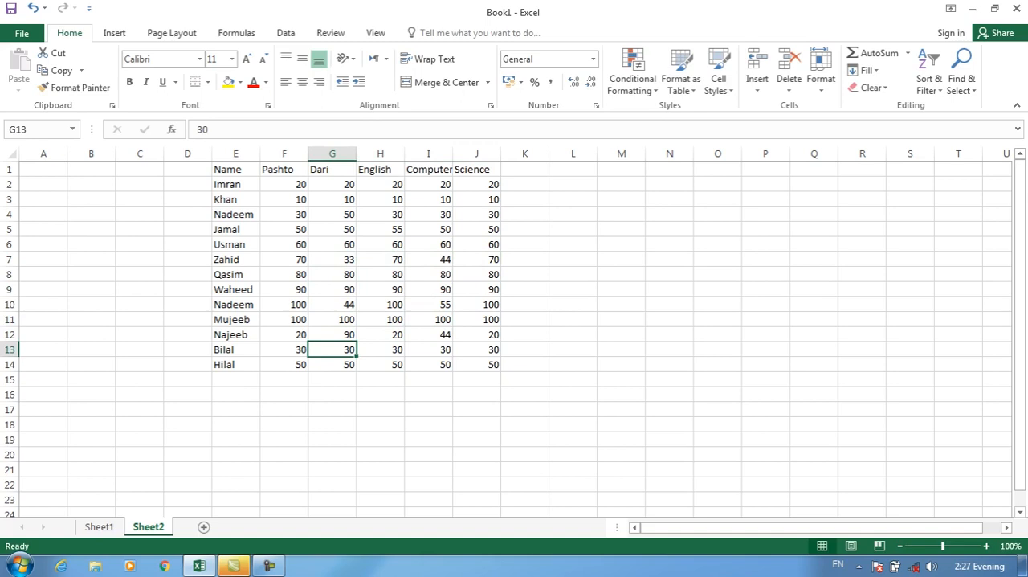
Add a Total column header in K1.
left_click(525, 169)
type("Total")
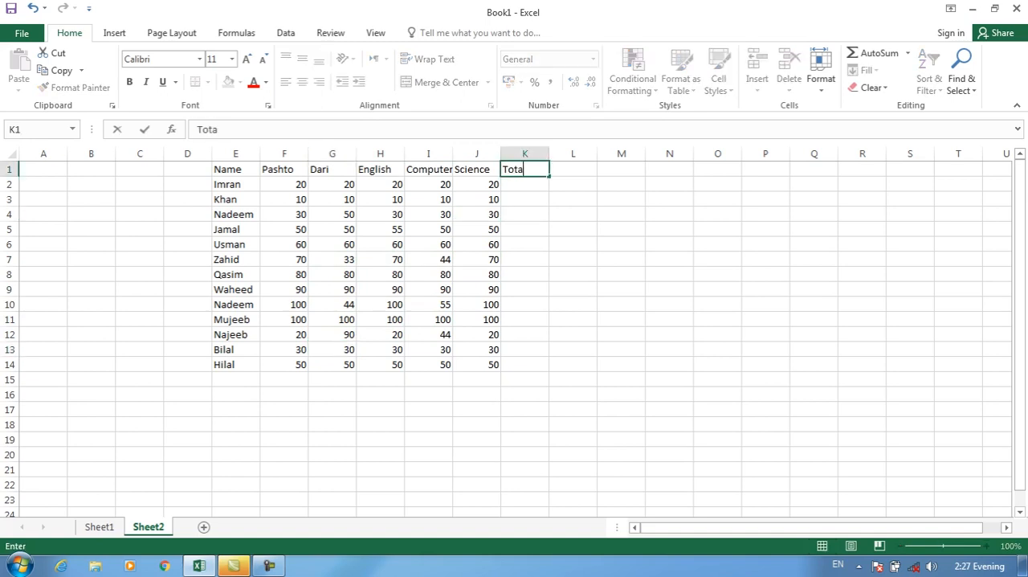
key("Return")
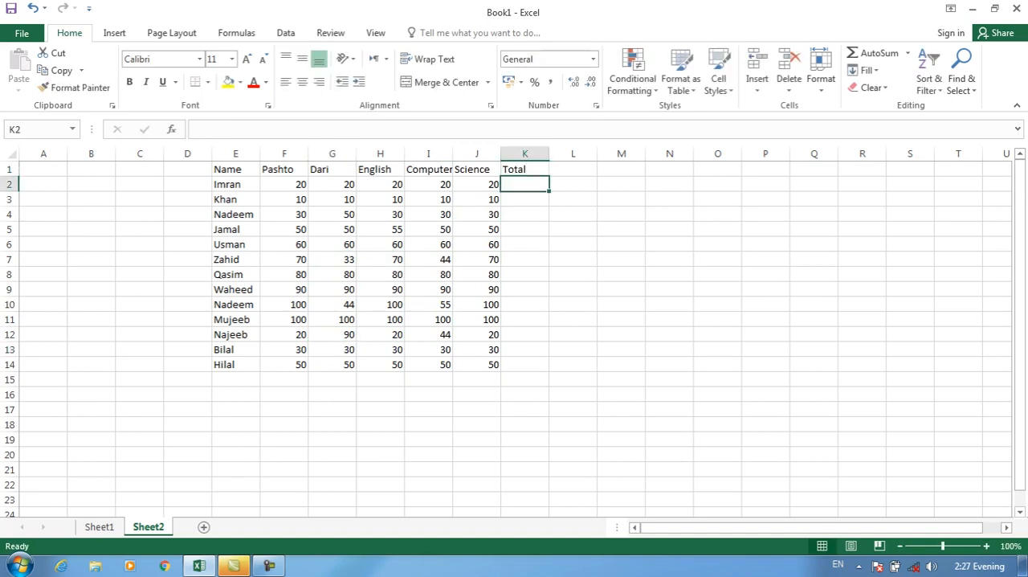
Sum F2:J2 in K2 with the SUM function and fill the formula down to K14.
type("=sum(")
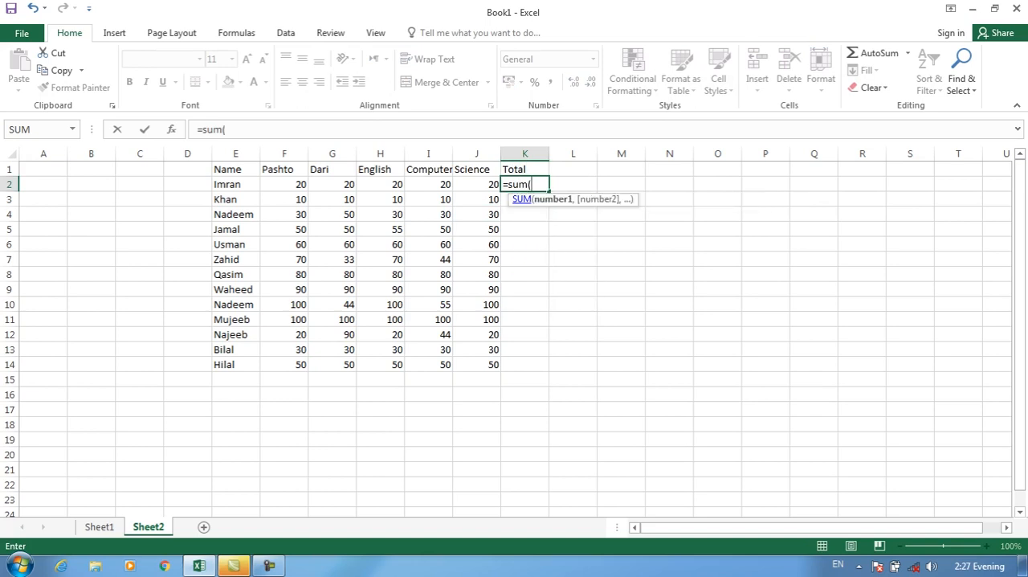
left_click_drag(284, 184, 476, 184)
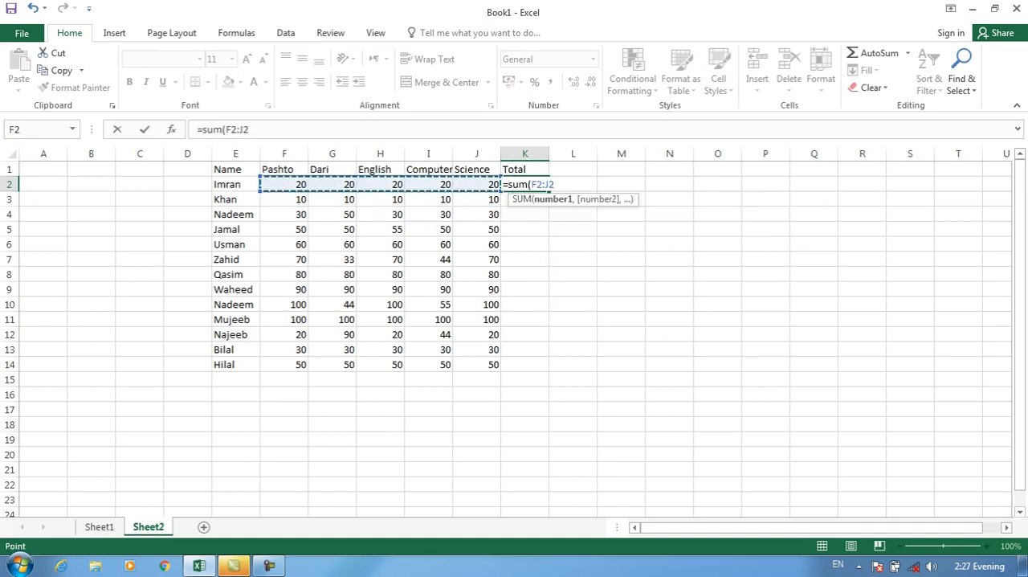
key("Return")
left_click(525, 184)
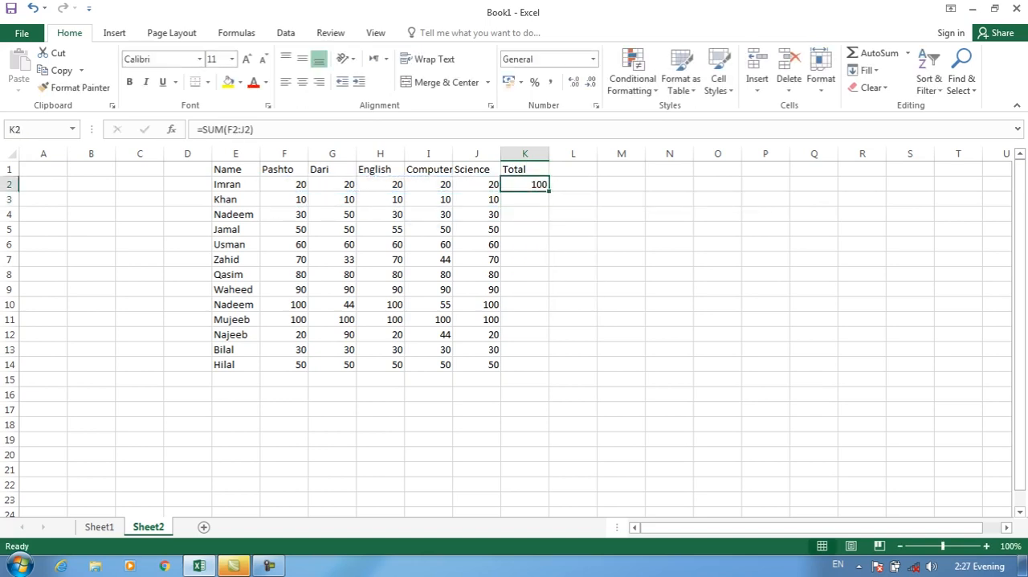
left_click_drag(549, 192, 550, 371)
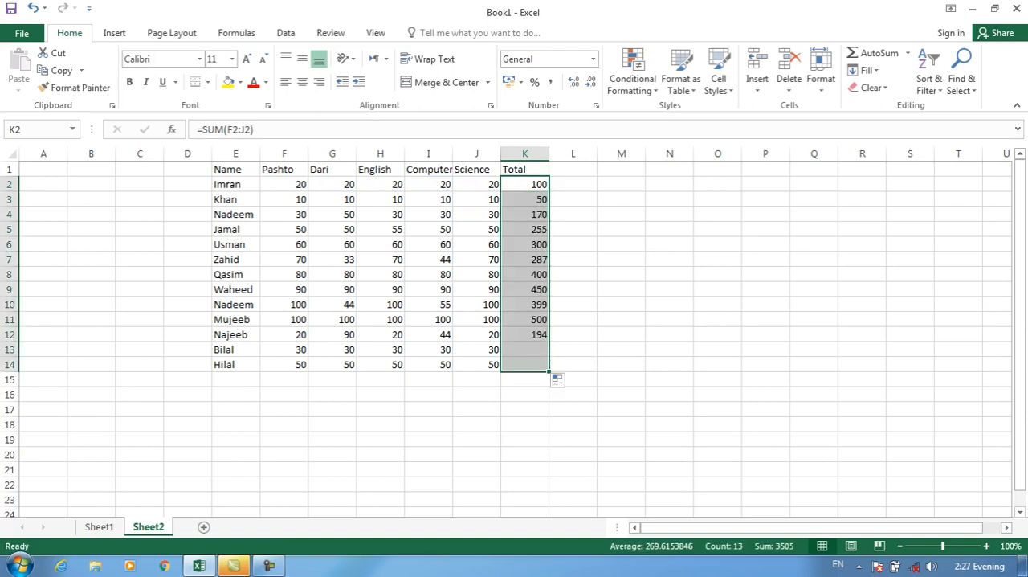
Add an Average column header in L1.
left_click(573, 170)
type("Average")
key("Return")
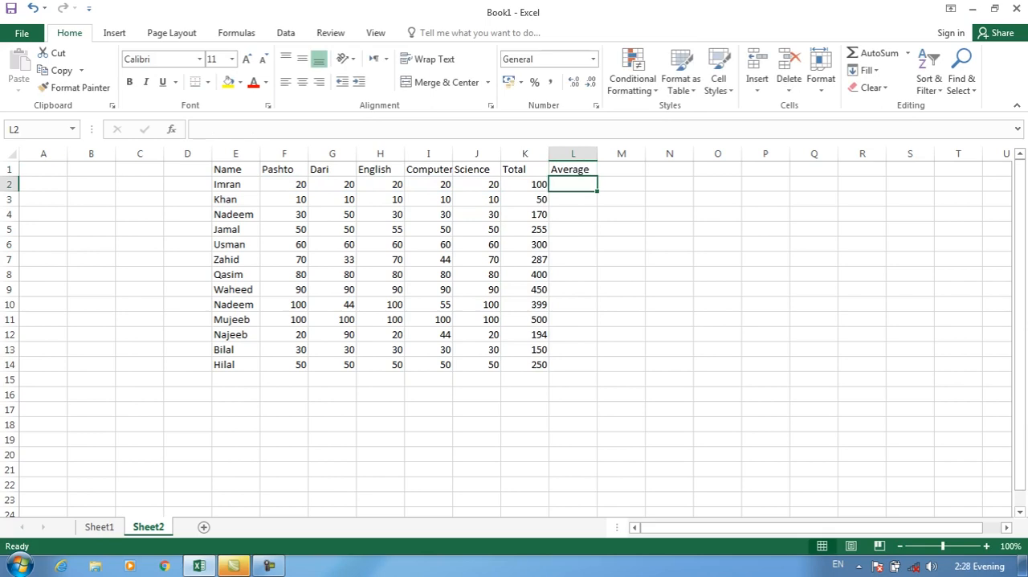
Try to fill L2:L14 with averages by dividing each total by 5, using =K2/5.
type("=")
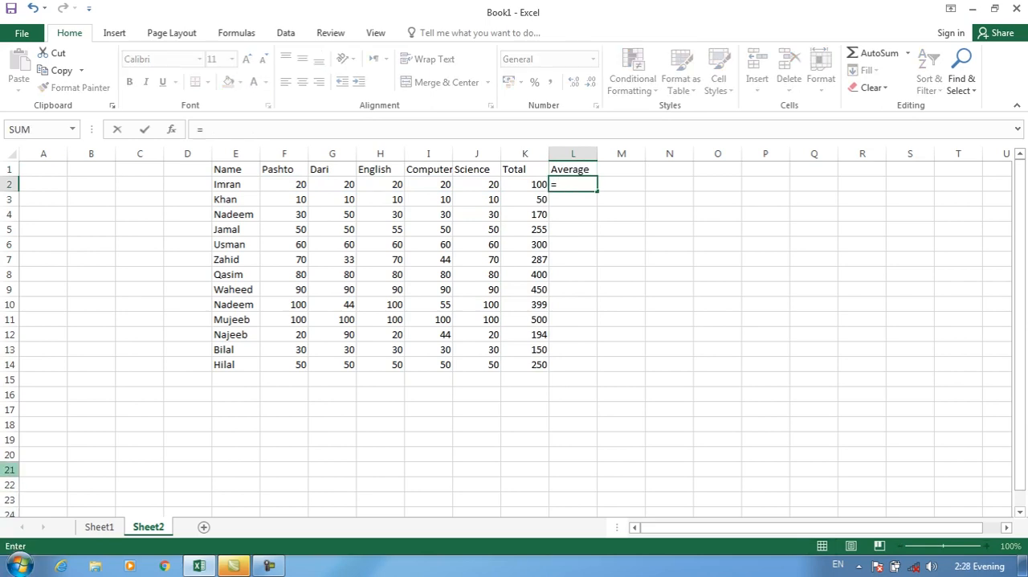
key("Left")
type("/")
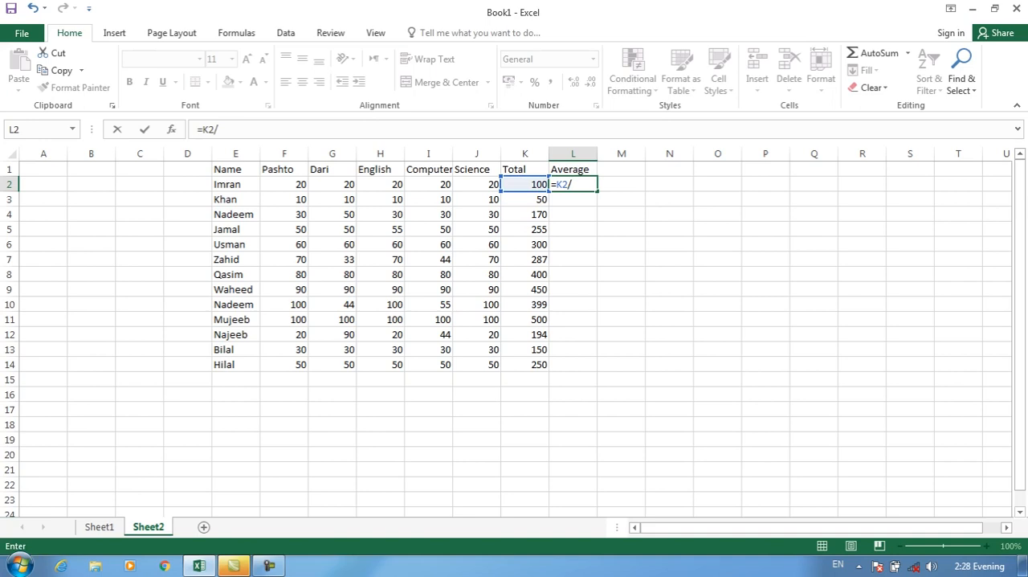
type("5")
key("ctrl+Return")
key("Up")
key("Down")
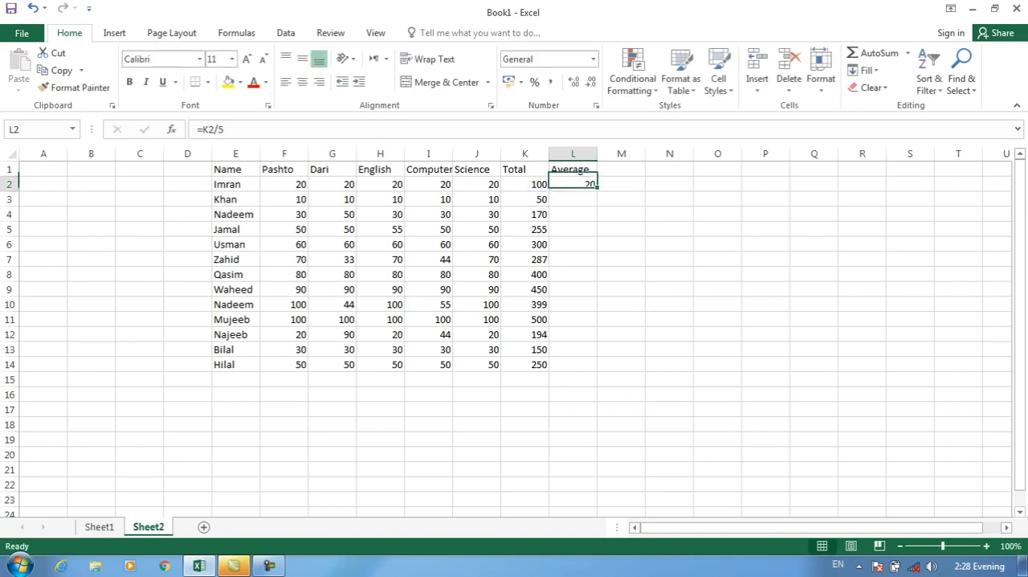
left_click_drag(597, 190, 597, 370)
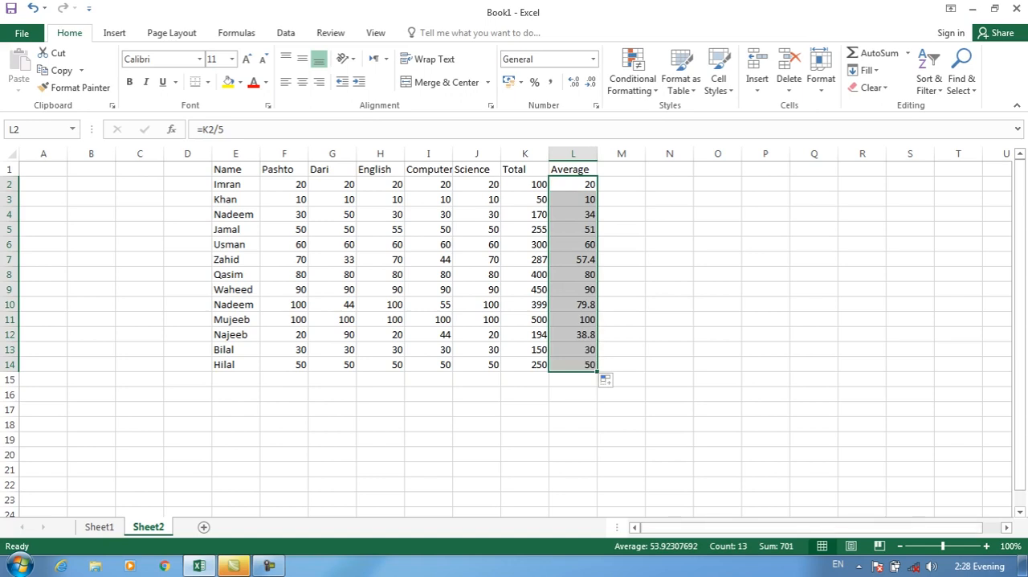
left_click_drag(572, 320, 573, 306)
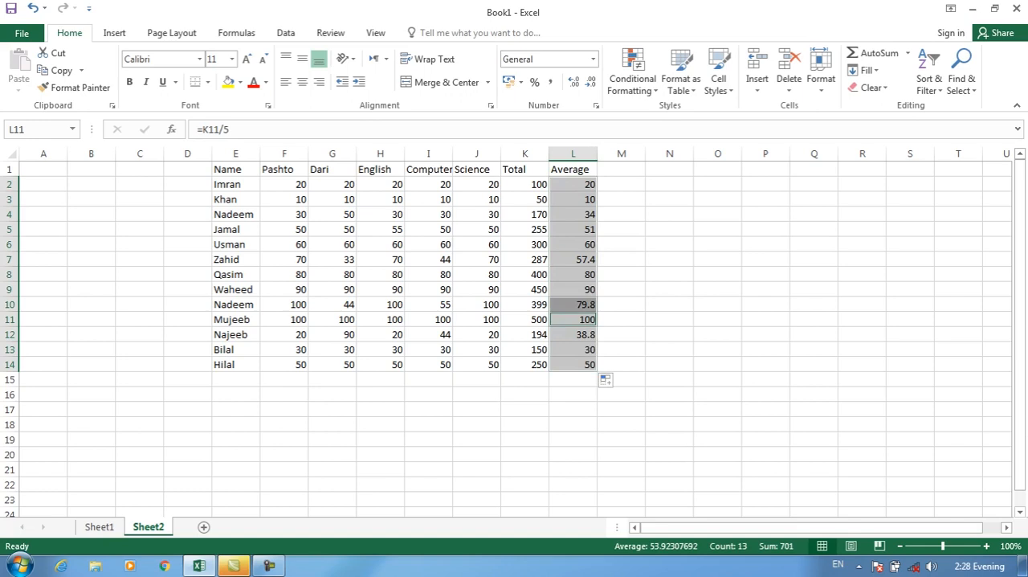
key("ctrl+z")
Enter =K2/5 in L2 to average the first student's marks and fill the formula down to L14.
key("Down")
key("Down")
key("Up")
key("Up")
type("=")
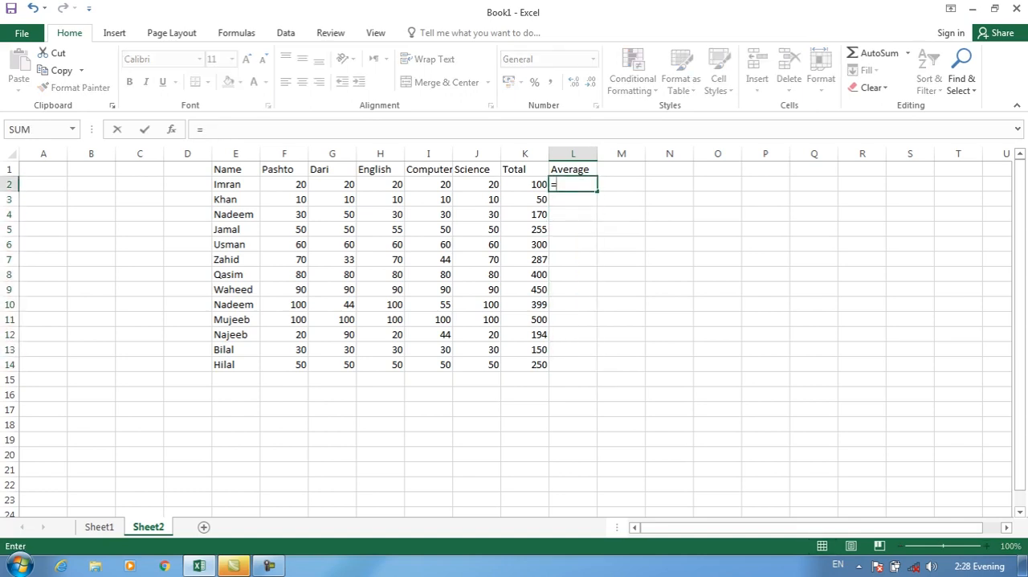
key("Left")
type("/")
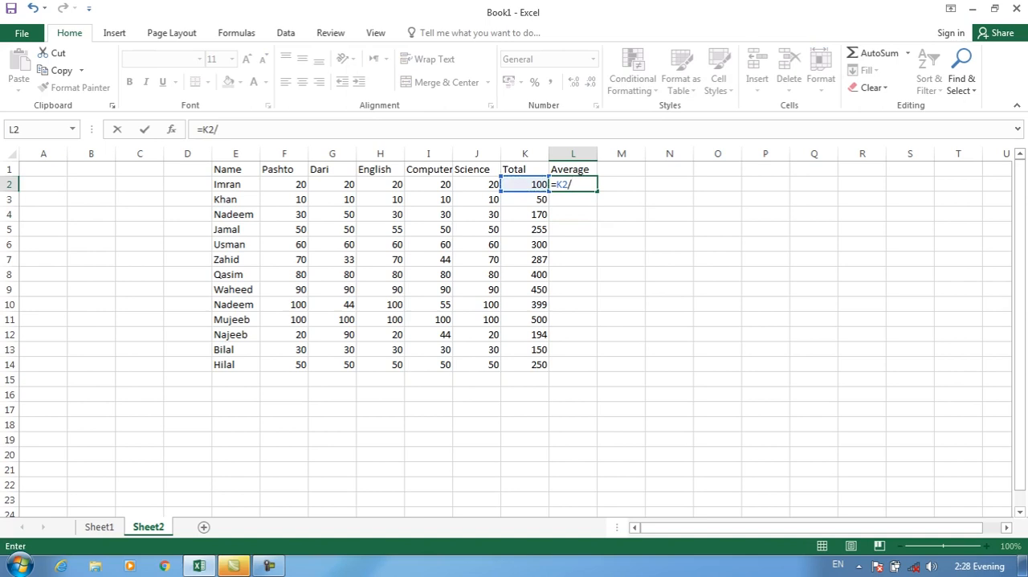
type("5")
key("Return")
key("Up")
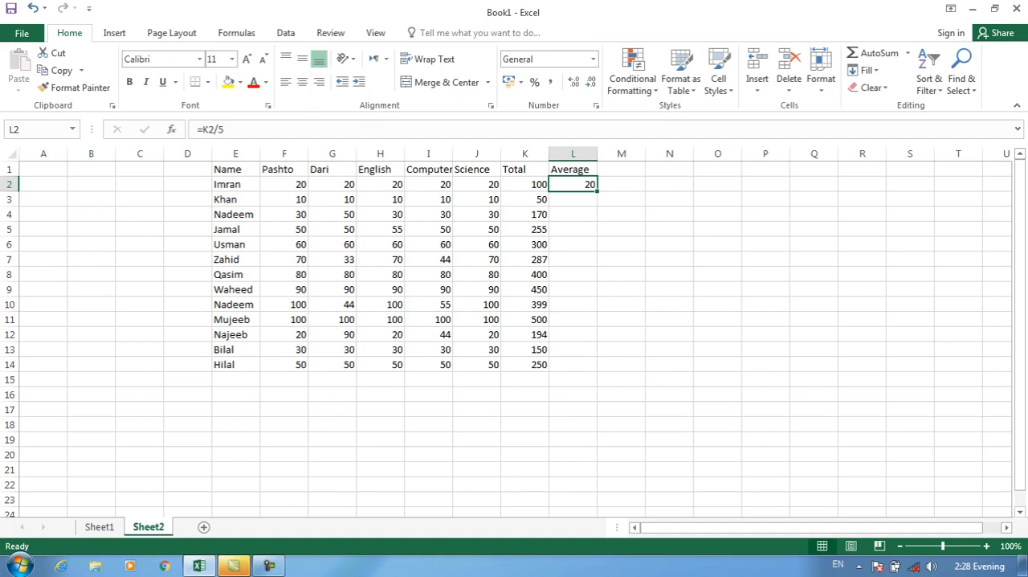
left_click_drag(596, 191, 597, 366)
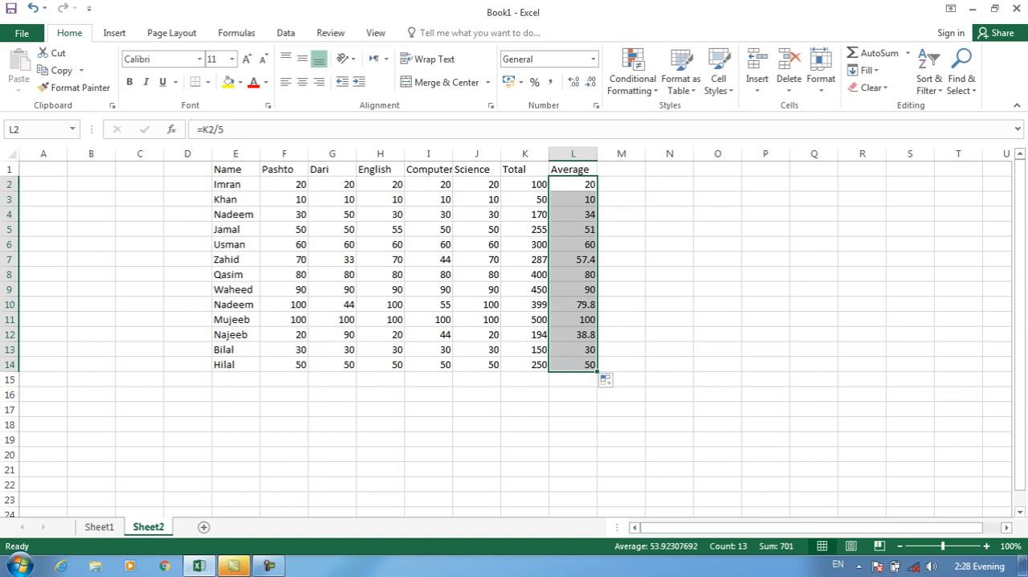
Try an Above Average conditional formatting rule on L2:L14 with Light Red Fill with Dark Red Text.
left_click(573, 199)
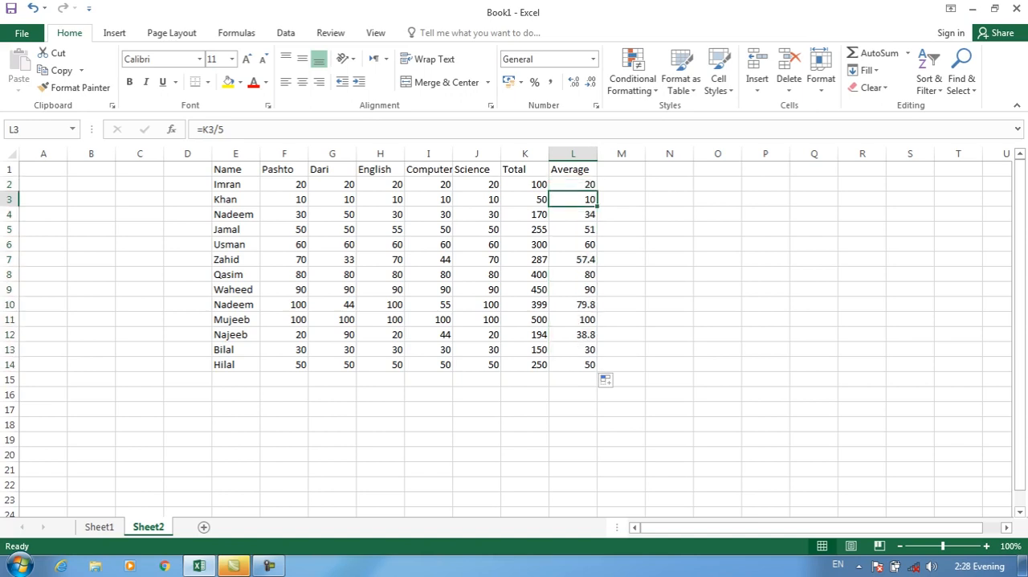
left_click_drag(573, 184, 572, 350)
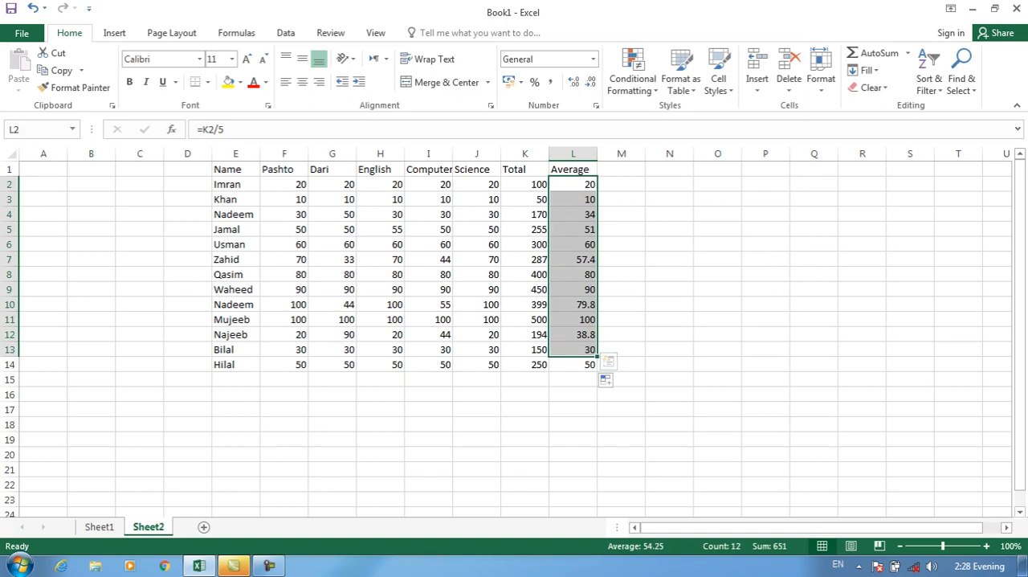
left_click(573, 184)
left_click_drag(572, 304, 572, 364)
left_click(633, 72)
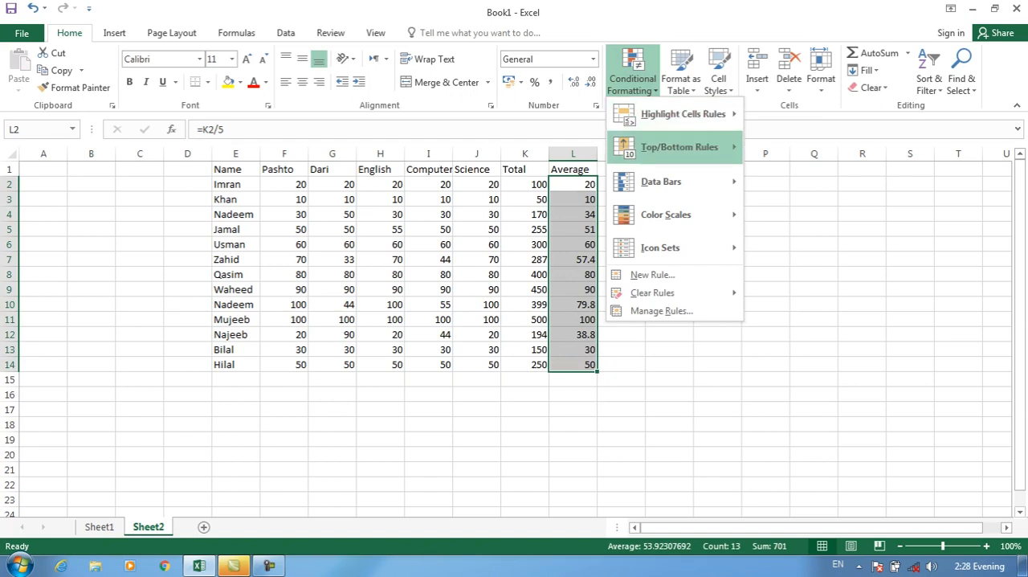
mouse_move(679, 147)
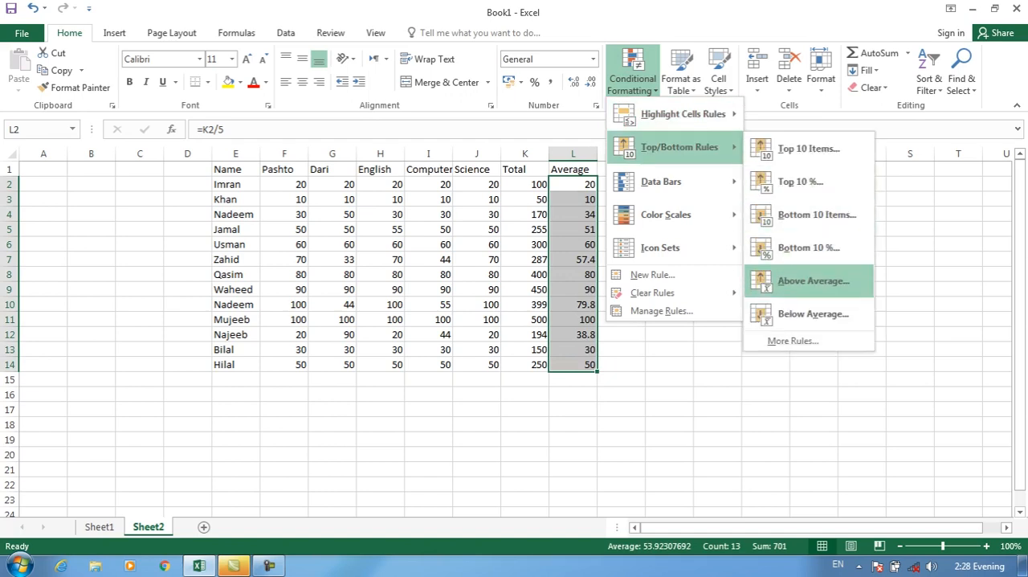
left_click(813, 281)
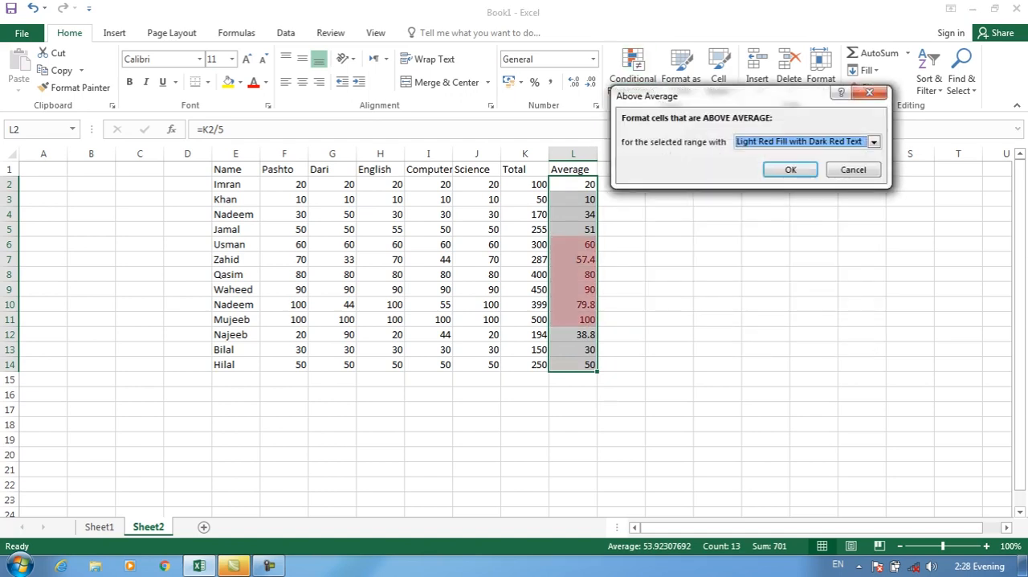
left_click_drag(723, 96, 737, 54)
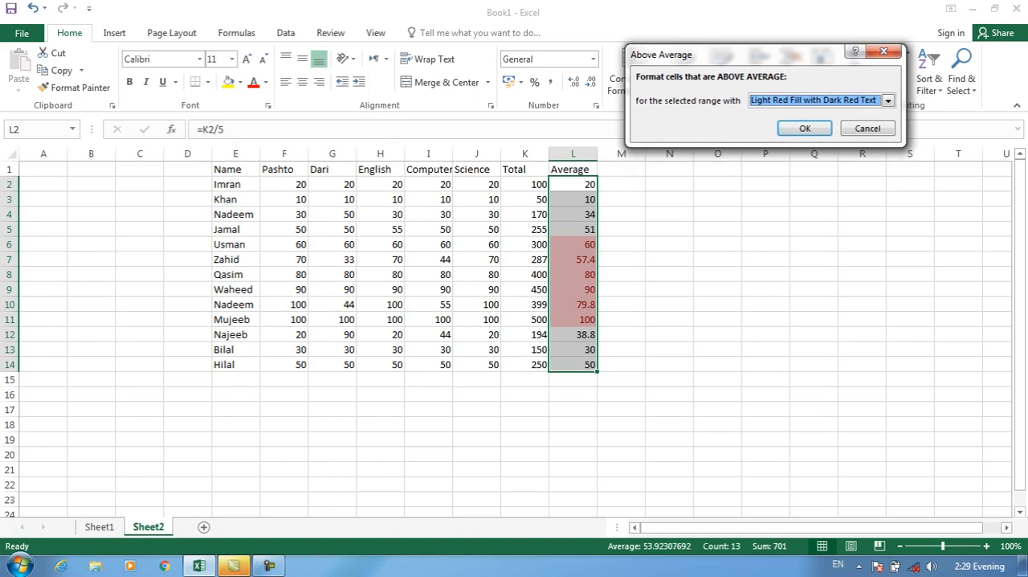
left_click(887, 101)
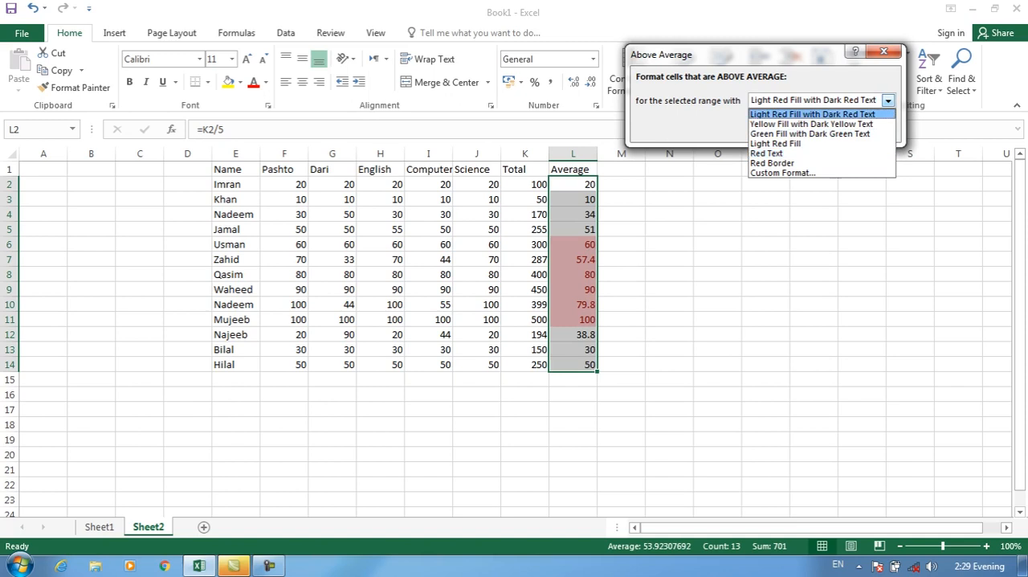
key("Return")
left_click(867, 128)
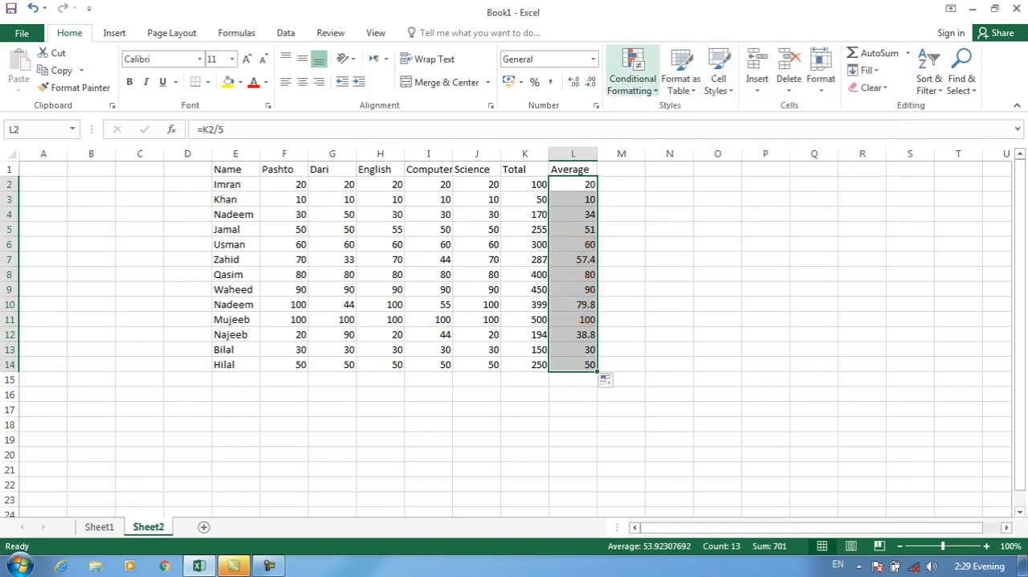
Try a Below Average conditional formatting rule on L2:L14 with Light Red Fill with Dark Red Text.
left_click(632, 78)
mouse_move(682, 114)
mouse_move(680, 147)
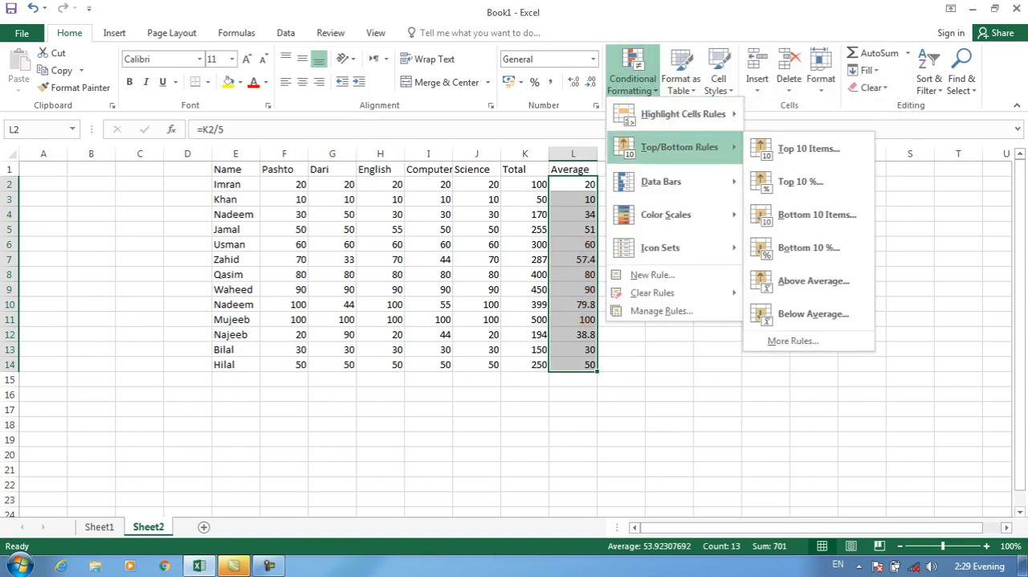
left_click(807, 314)
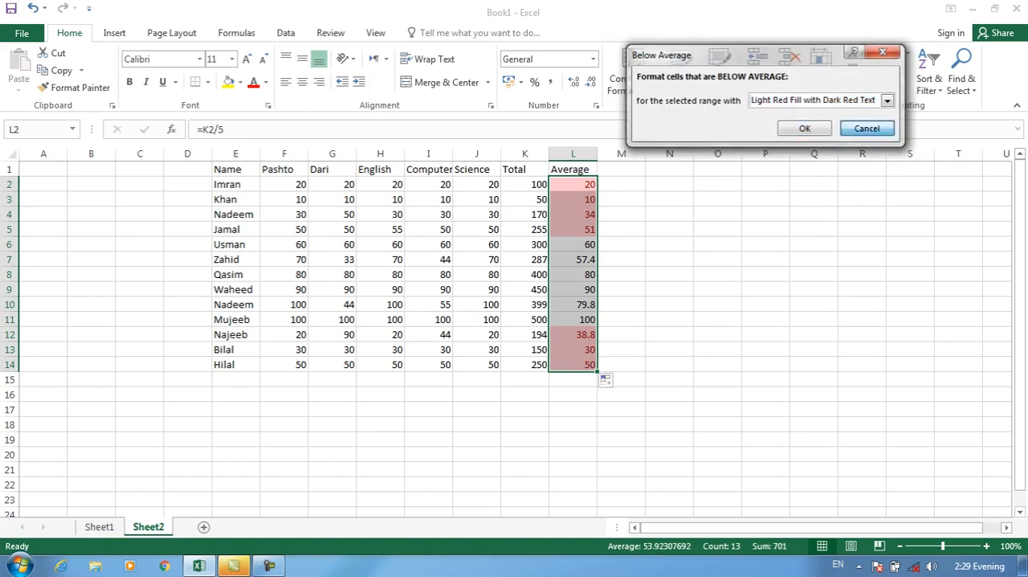
left_click(868, 129)
left_click(632, 78)
mouse_move(679, 147)
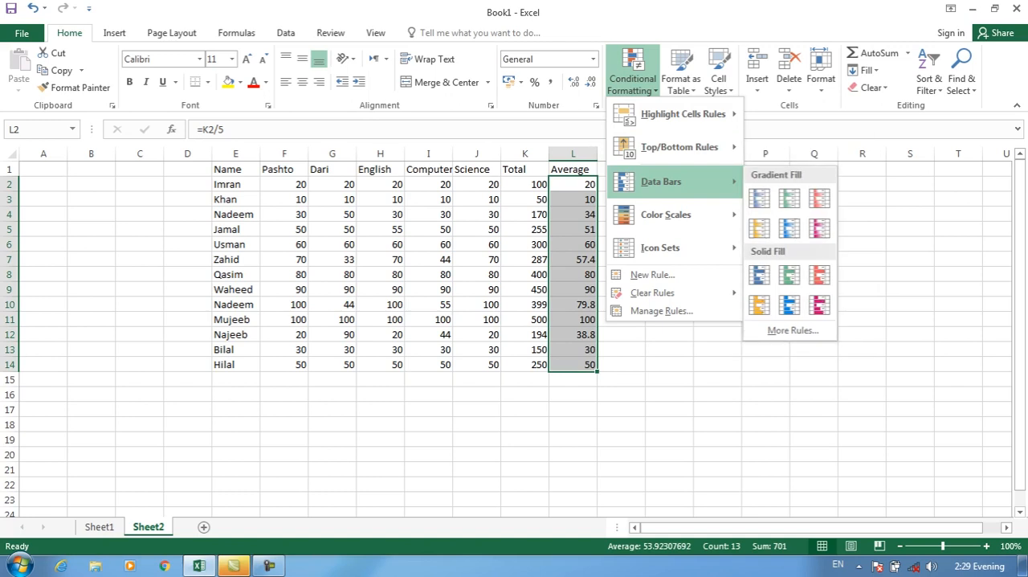
left_click(675, 410)
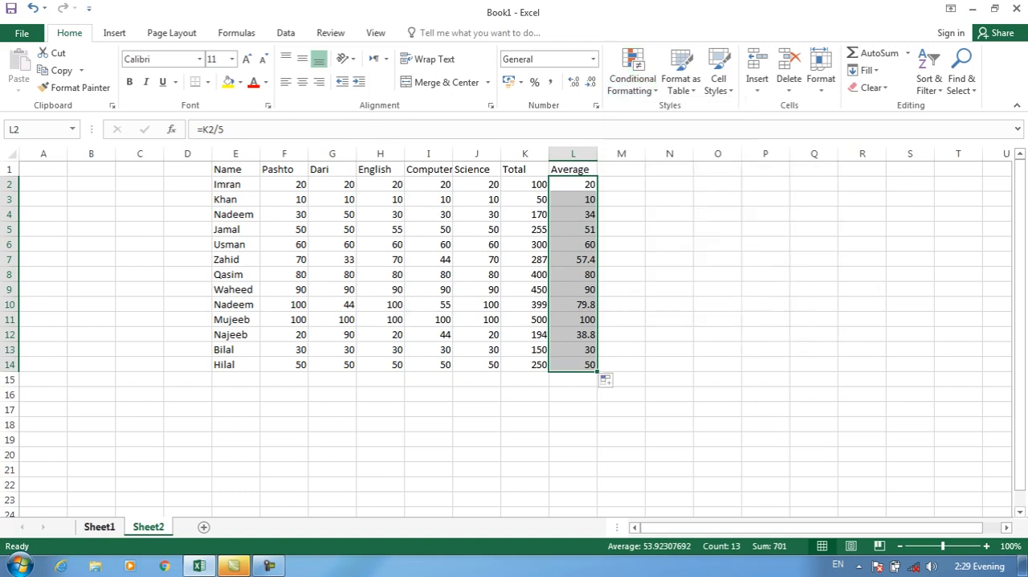
Apply blue gradient data bars to the totals in K2:K14, and replace them with pink gradient bars.
left_click_drag(524, 184, 524, 363)
left_click(633, 72)
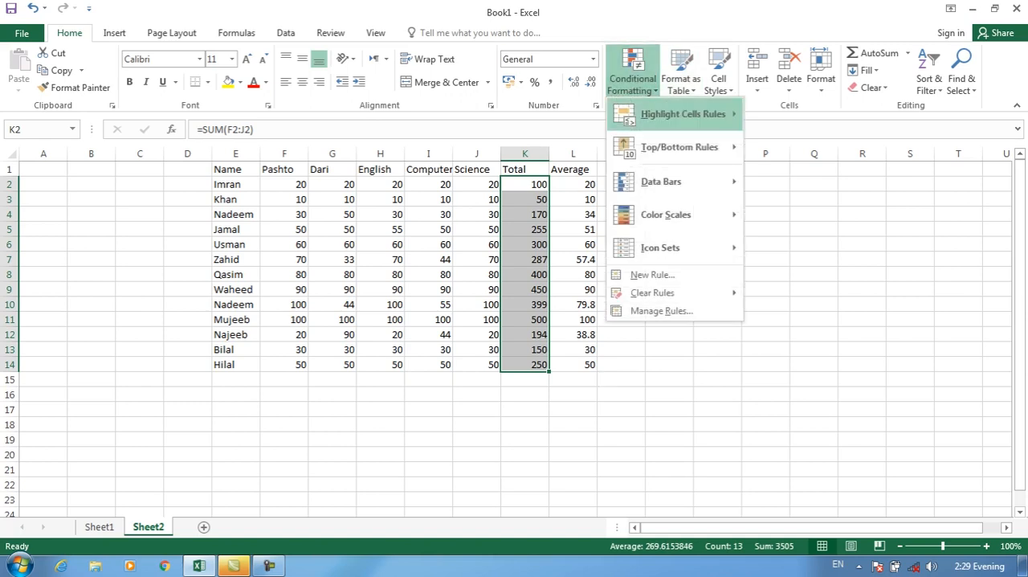
mouse_move(661, 182)
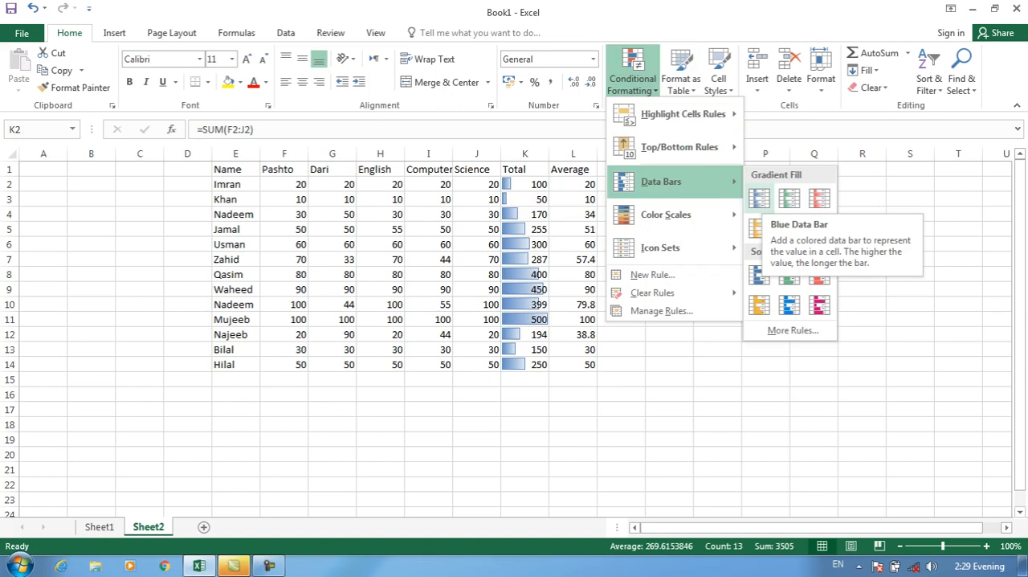
left_click(759, 197)
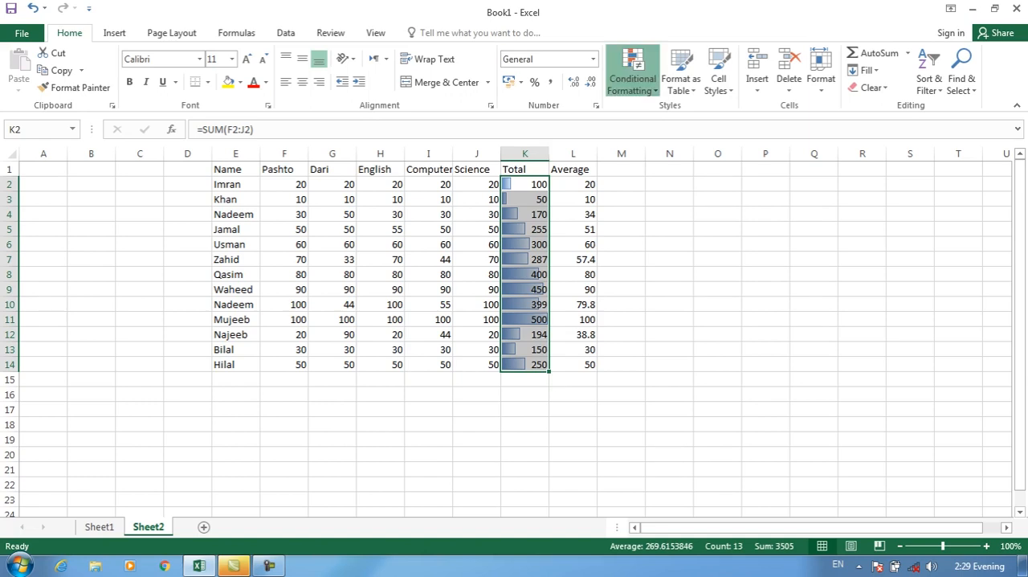
left_click(632, 78)
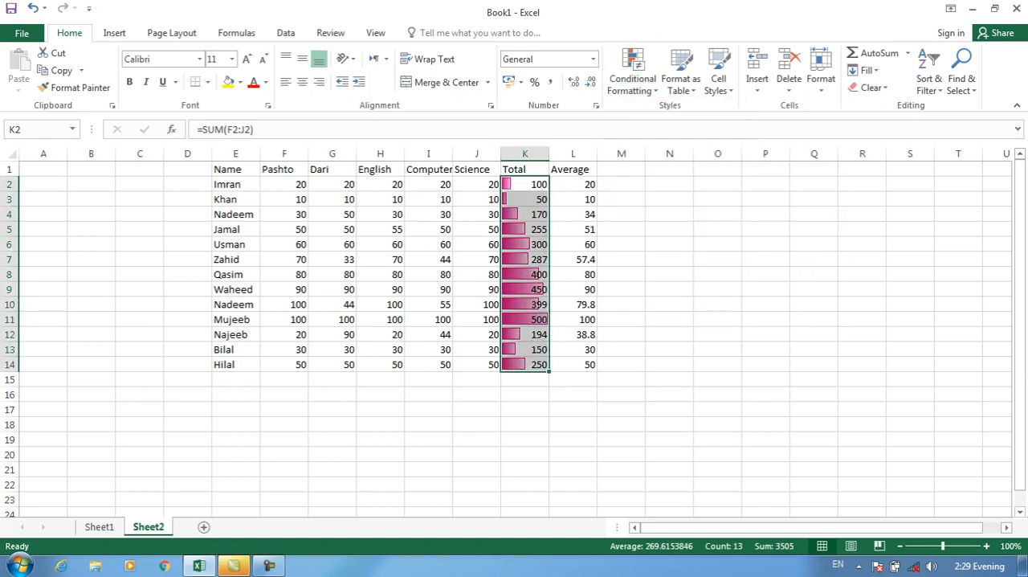
Change the data bars on the totals in K2:K14 to solid red fill.
left_click(632, 72)
mouse_move(661, 182)
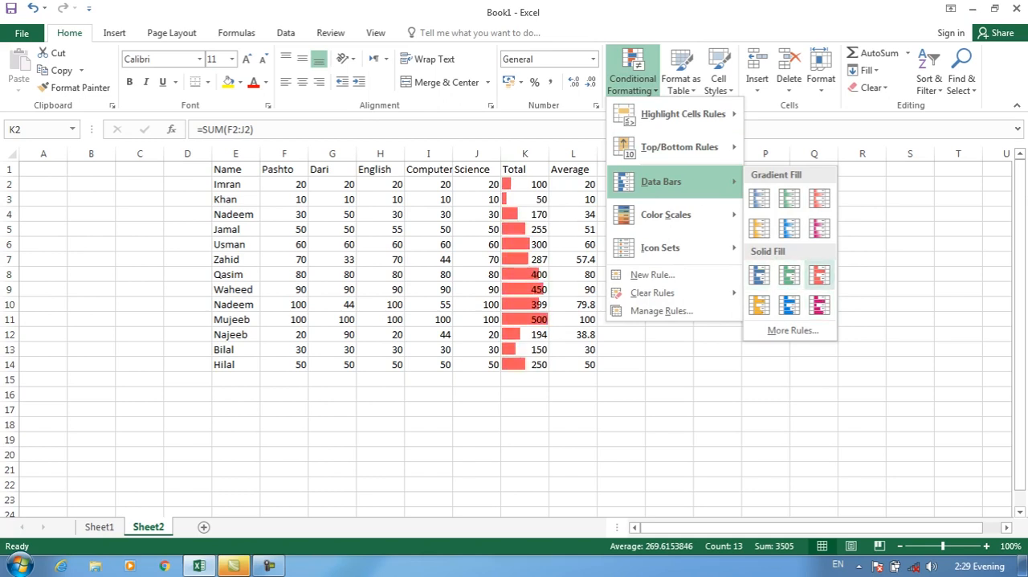
left_click(820, 275)
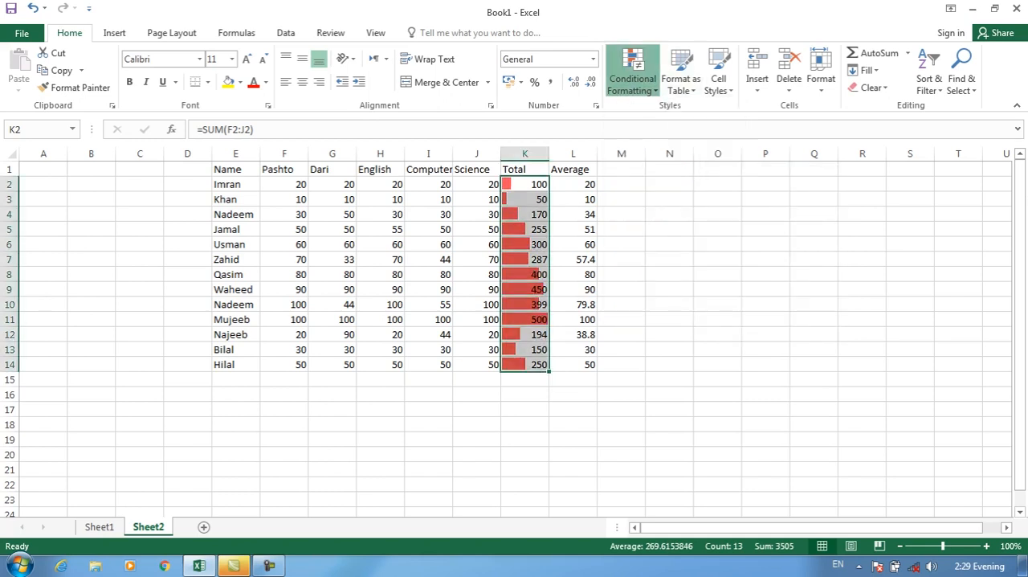
Clear the conditional formatting rules from only the selected totals in K2:K14.
left_click(632, 73)
mouse_move(667, 293)
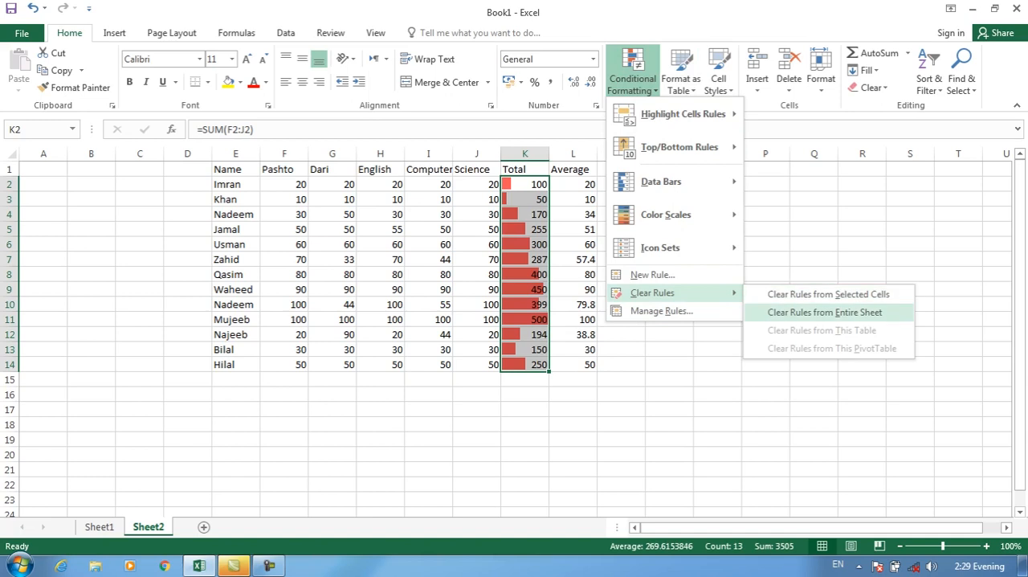
left_click(828, 294)
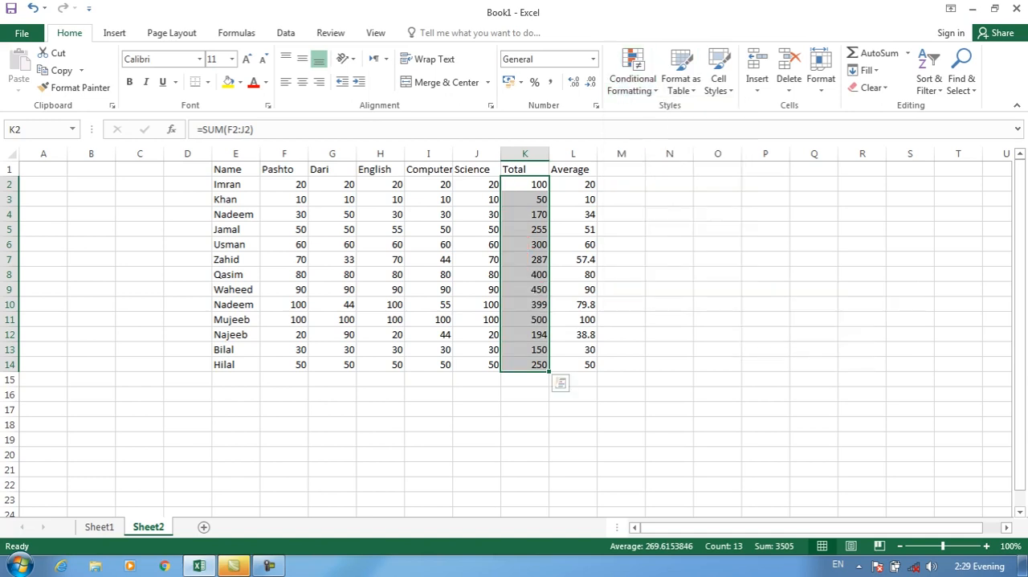
Apply the three-color scale to K2:K14 that shades the highest totals red, middle ones yellow and lowest green.
left_click(632, 72)
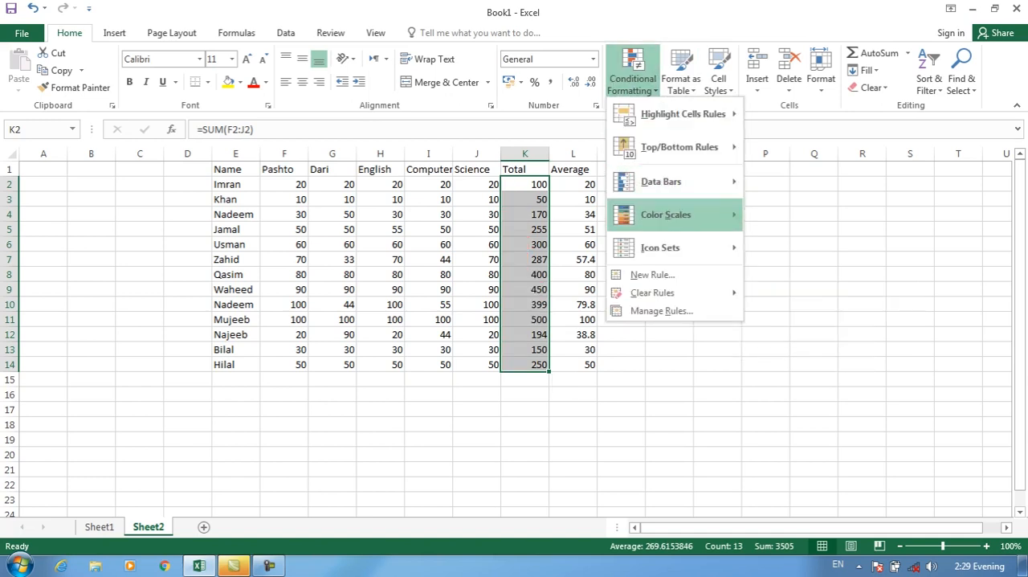
mouse_move(666, 214)
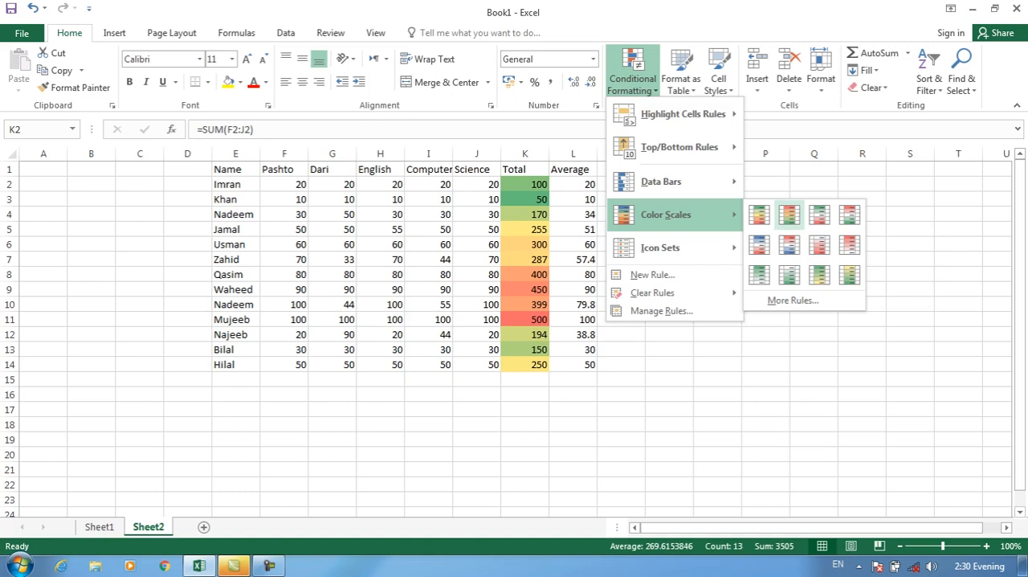
left_click(788, 215)
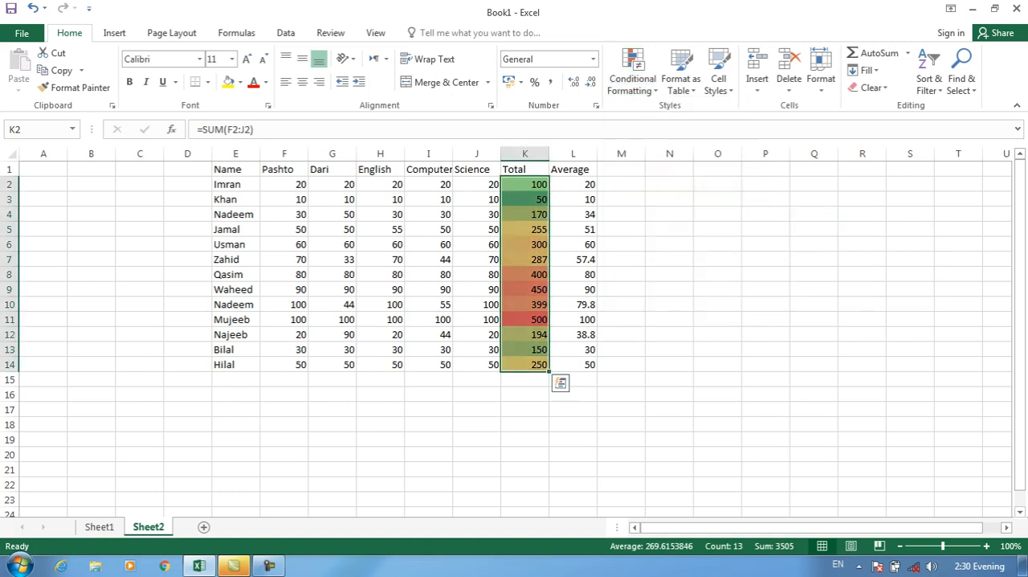
Examine how the color scale shades the individual totals from K11 up to K3.
left_click(525, 320)
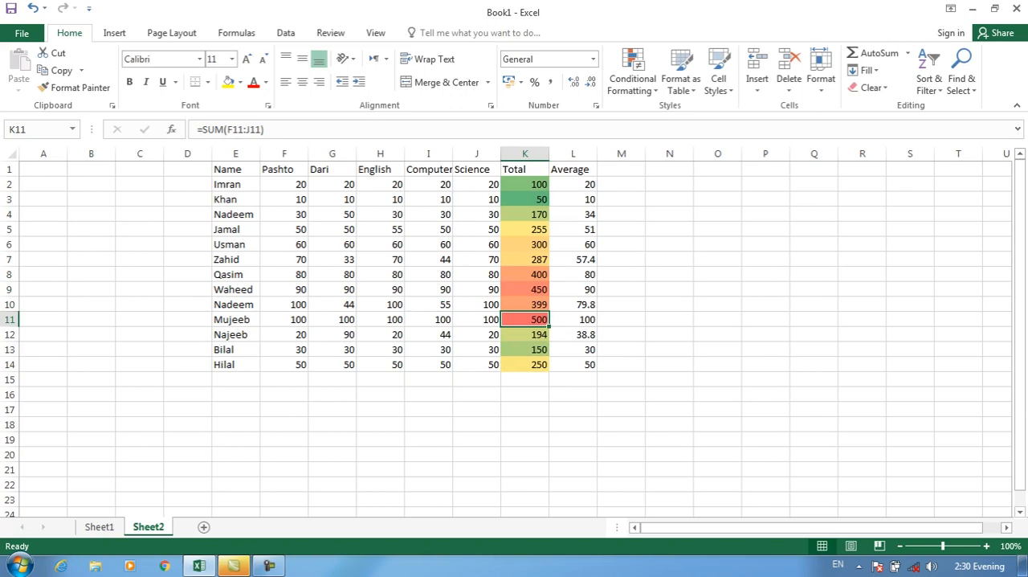
key("Up")
key("Up")
key("Up")
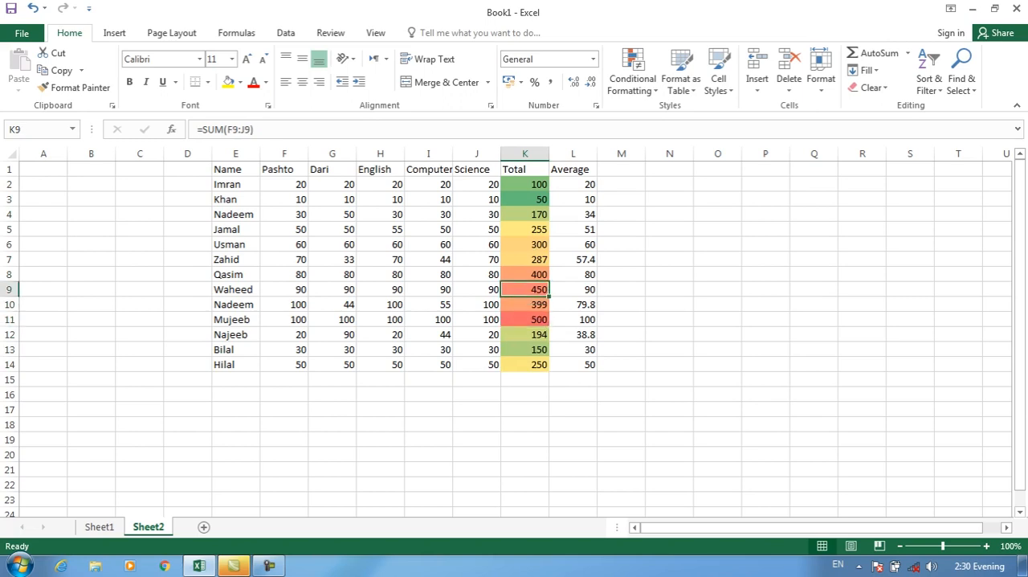
key("Up")
key("Up")
key("Up")
key("Up")
key("Up")
key("Up")
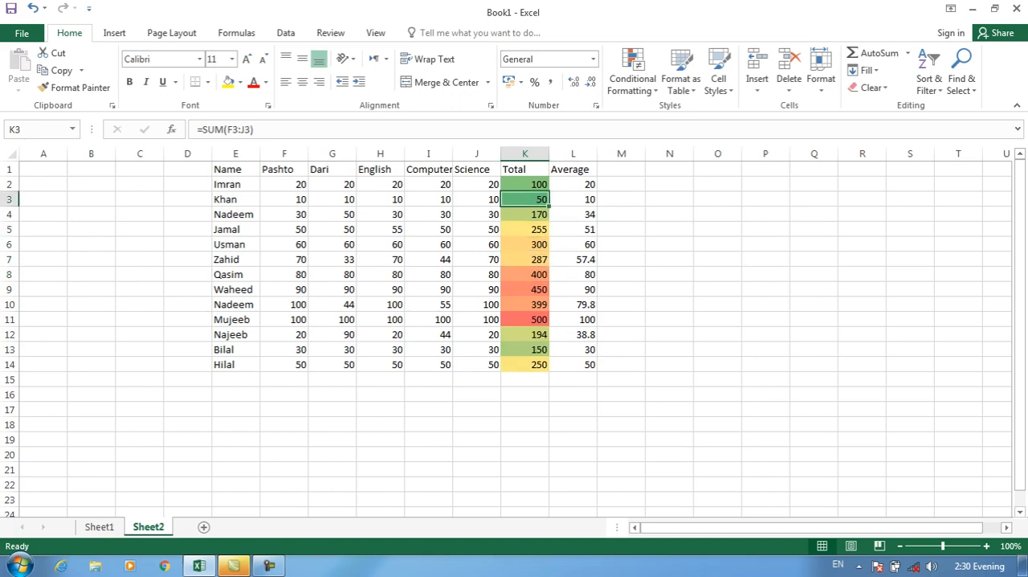
Add the circled check mark, exclamation mark and cross icon set to the totals in K2:K14.
key("ctrl+shift+Down")
left_click(633, 78)
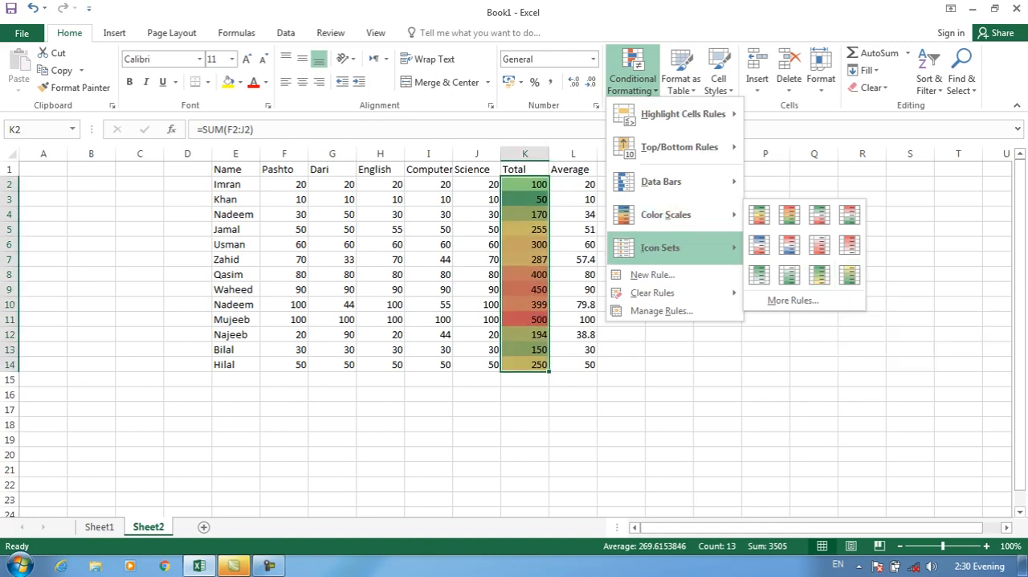
mouse_move(691, 247)
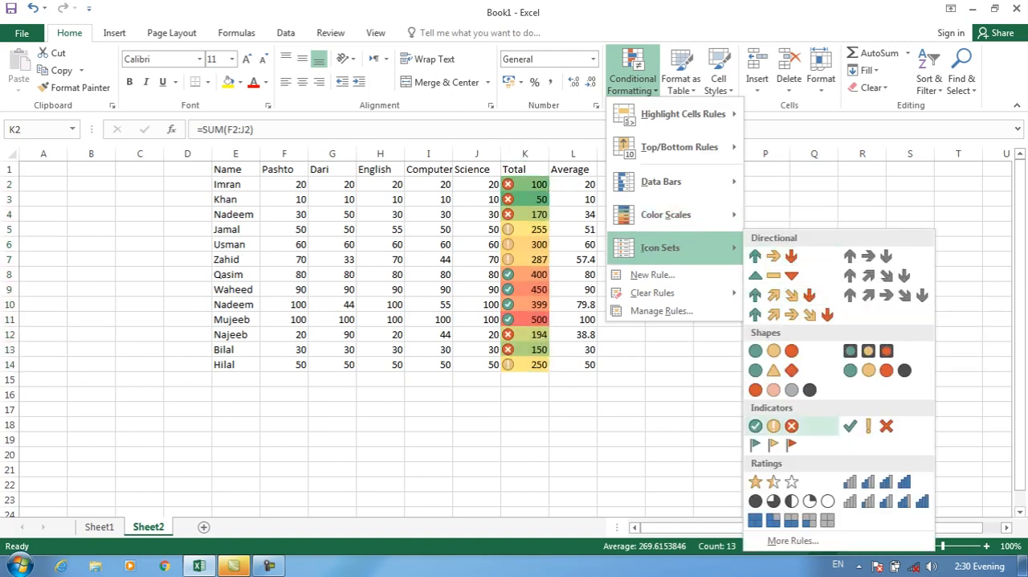
left_click(774, 426)
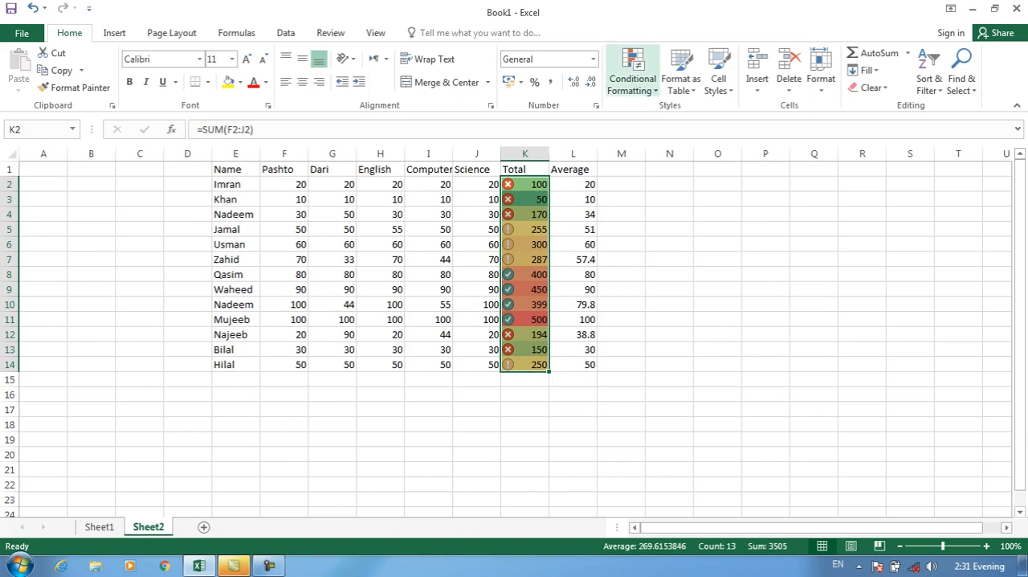
Clear the color scale and icon set rules from the selected totals in K2:K14.
left_click(633, 78)
mouse_move(660, 248)
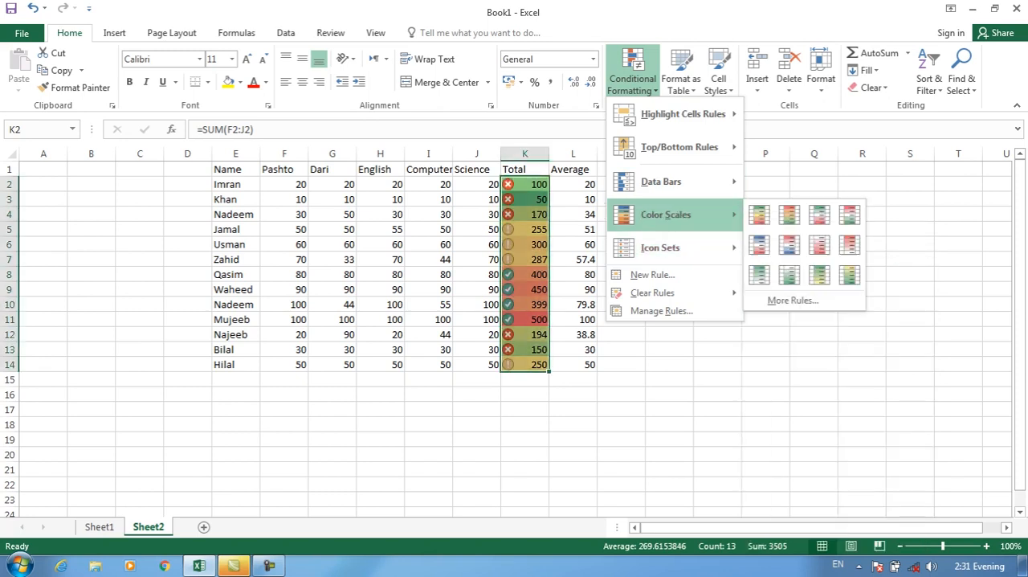
mouse_move(667, 292)
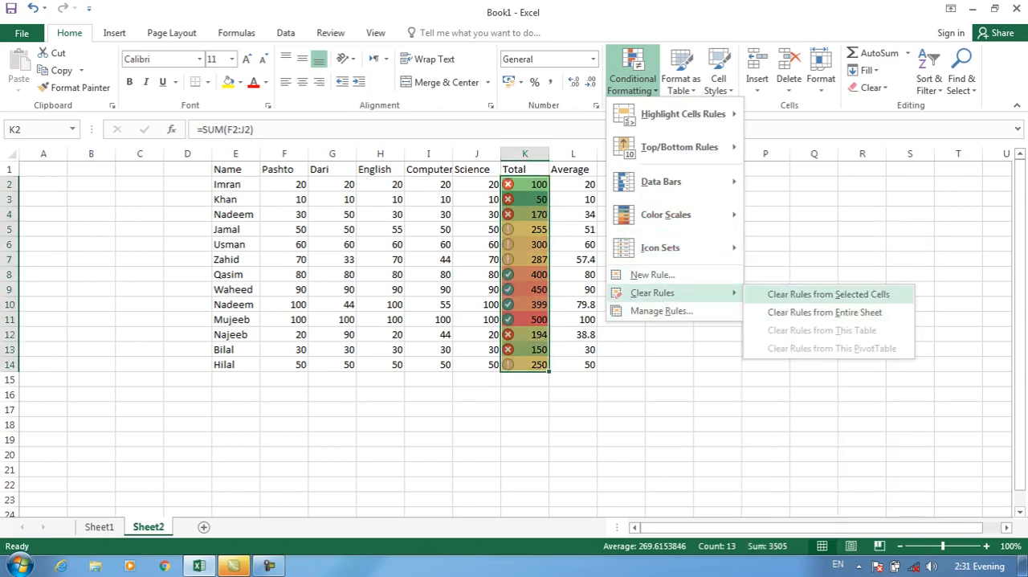
left_click(827, 294)
left_click(632, 78)
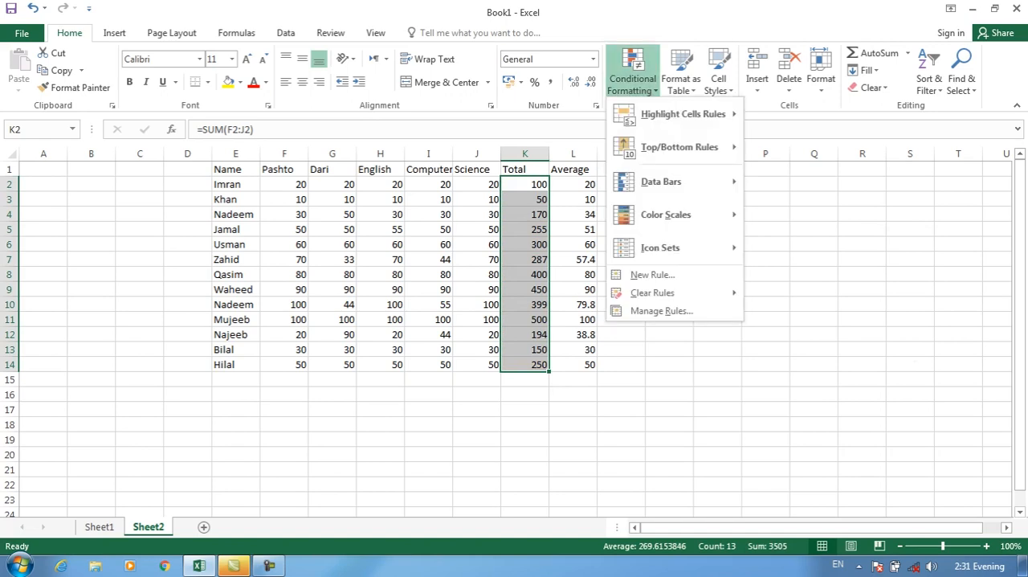
left_click(653, 274)
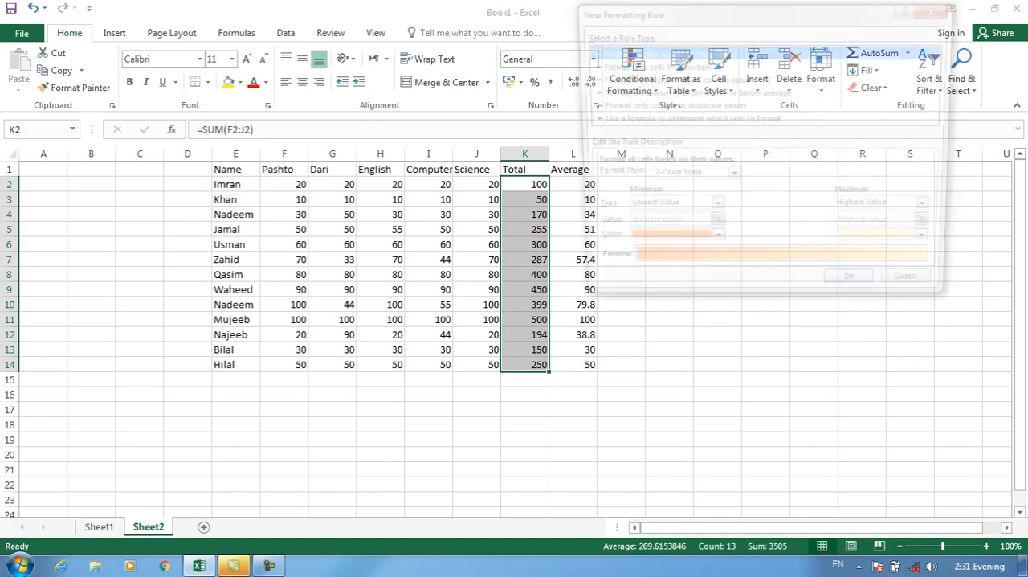
key("Escape")
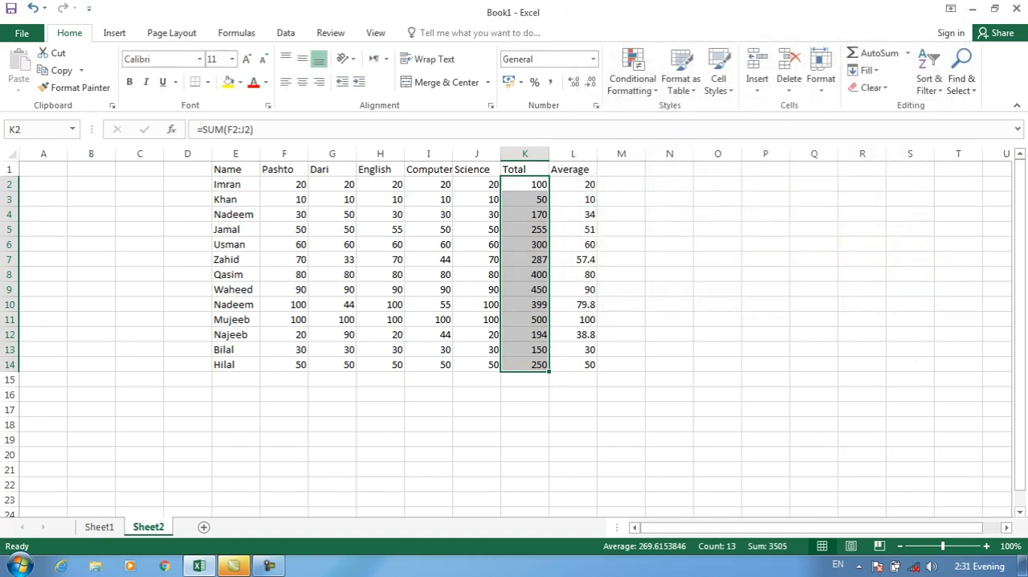
Highlight totals greater than 200 in K2:K14 with Light Red Fill with Dark Red Text.
left_click(632, 78)
mouse_move(652, 292)
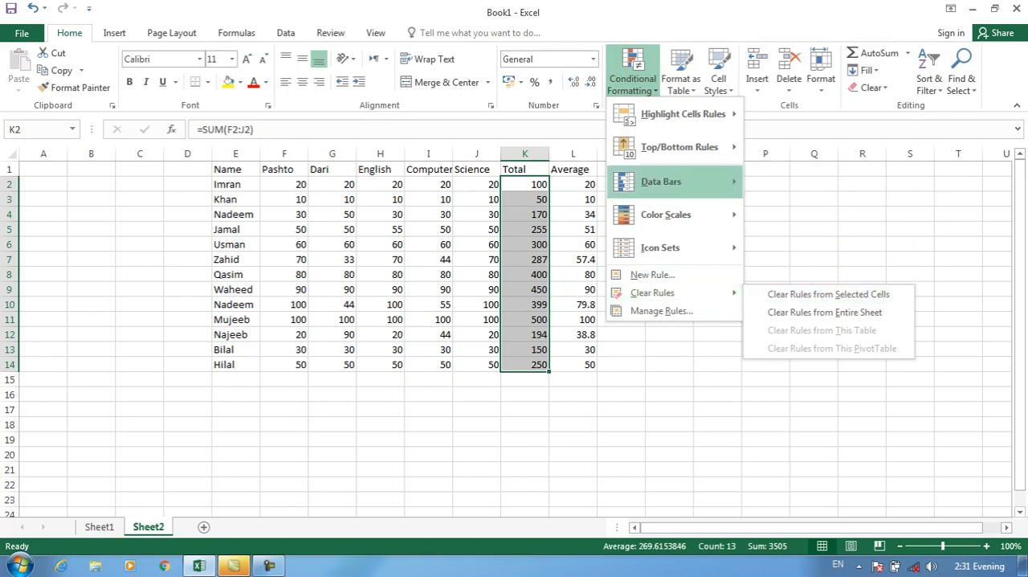
mouse_move(682, 114)
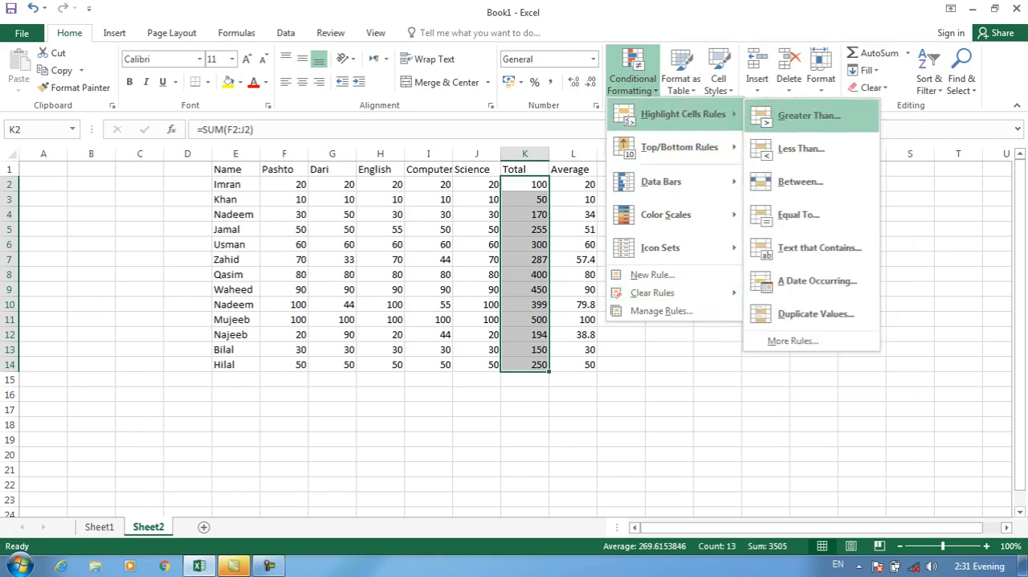
left_click(809, 116)
type("200")
left_click(845, 189)
Select the totals in K2:K14 and clear the conditional formatting rules from only those cells.
left_click(526, 185)
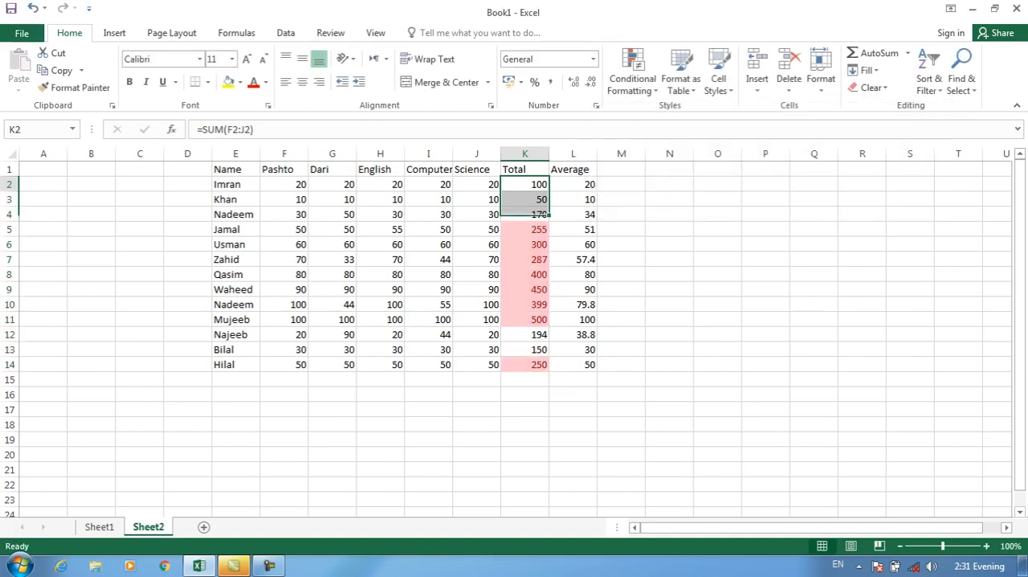
left_click_drag(536, 214, 527, 186)
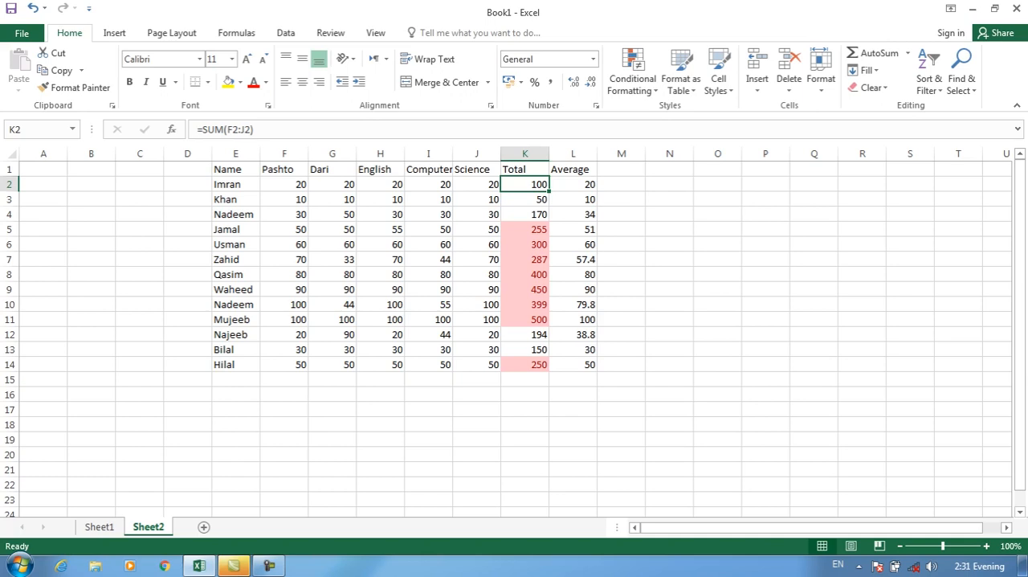
left_click_drag(526, 186, 526, 364)
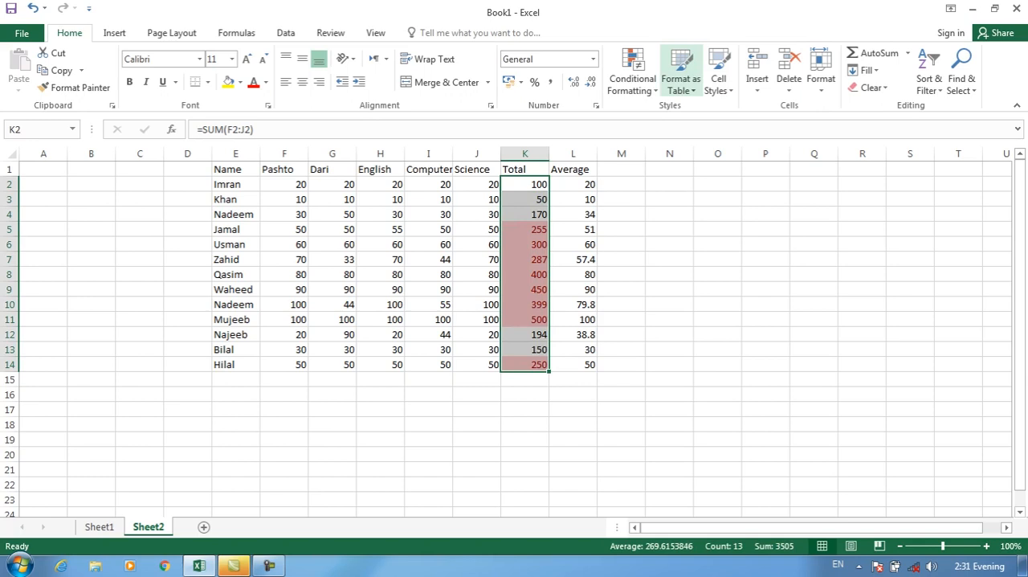
left_click(633, 79)
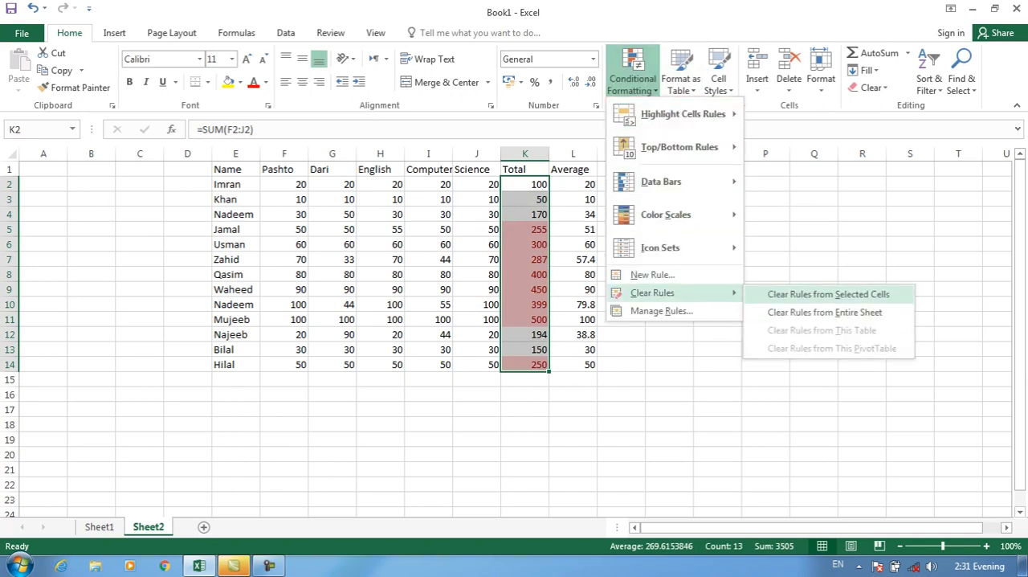
left_click(828, 294)
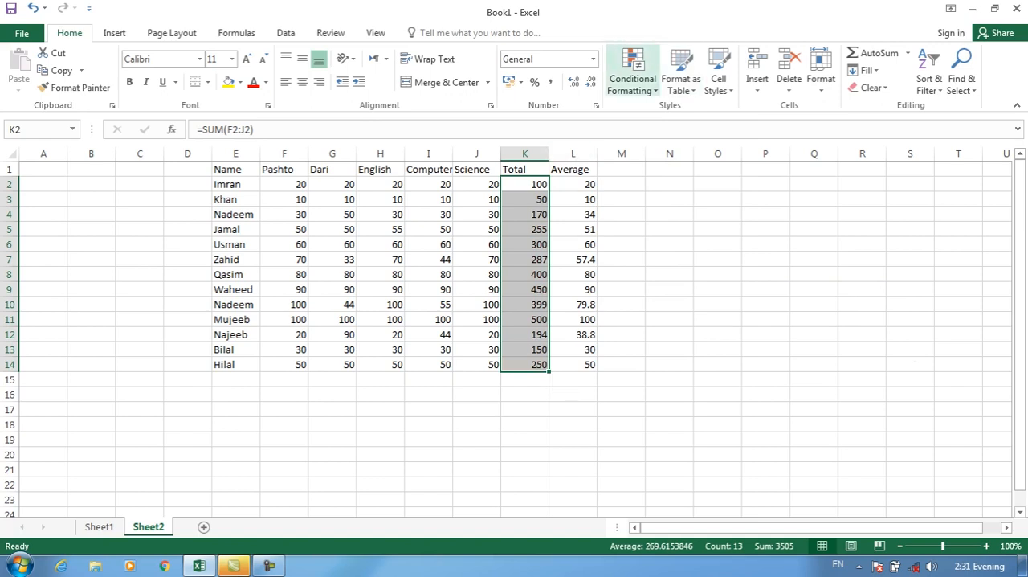
Reapply a Greater Than 200 rule to the totals in K2:K14, using Light Red Fill with Dark Red Text.
left_click(633, 79)
mouse_move(683, 114)
left_click(809, 115)
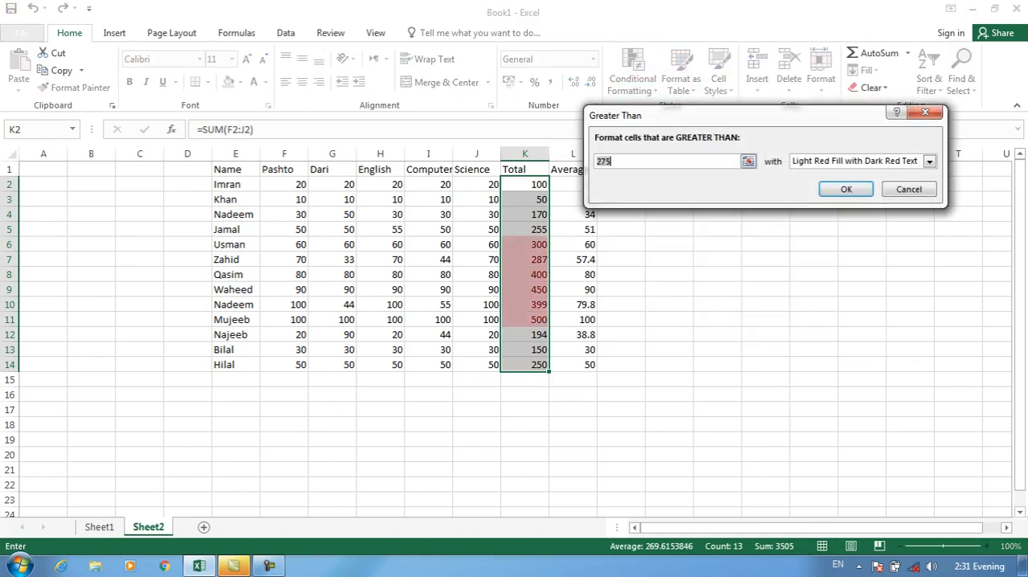
type("200")
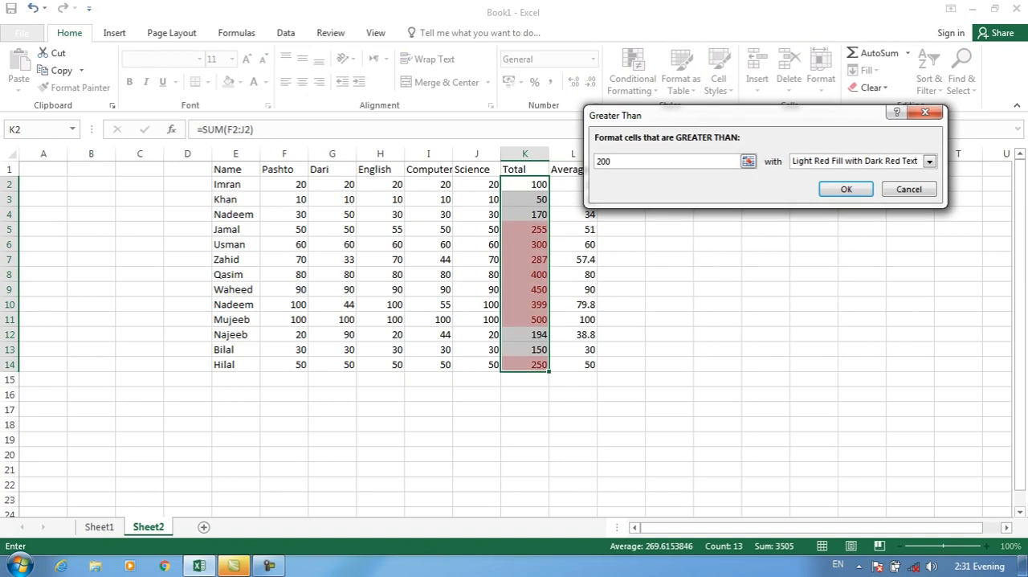
key("Return")
Highlight Pashto marks greater than 50 in F2:F14 with Light Red Fill with Dark Red Text.
left_click_drag(285, 183, 290, 364)
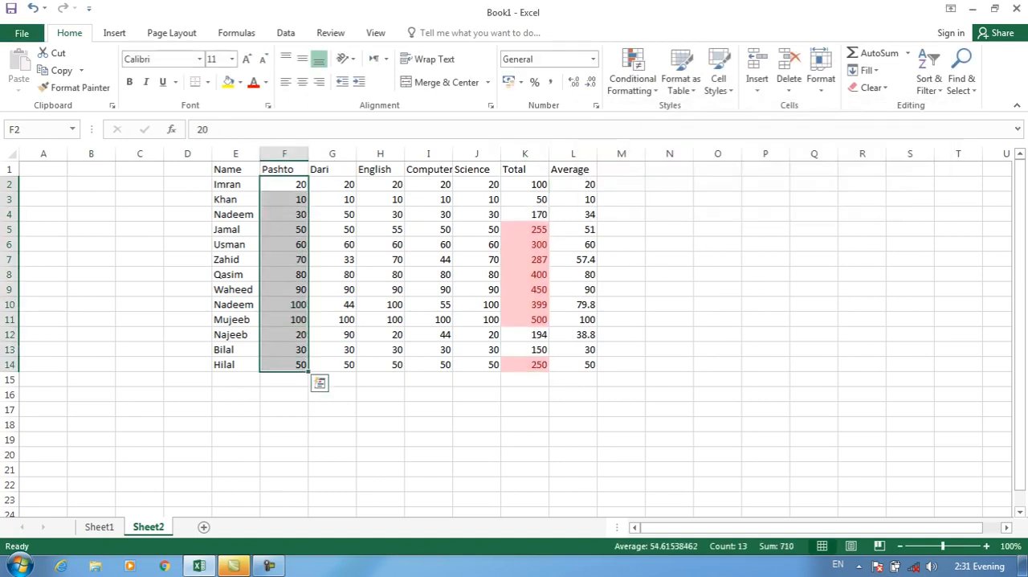
left_click(633, 79)
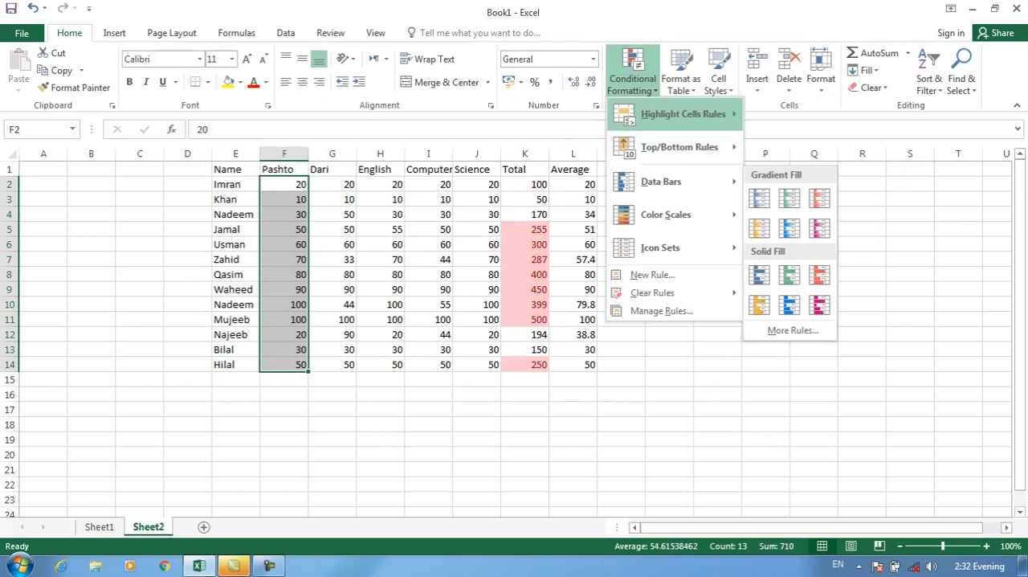
mouse_move(685, 114)
left_click(807, 116)
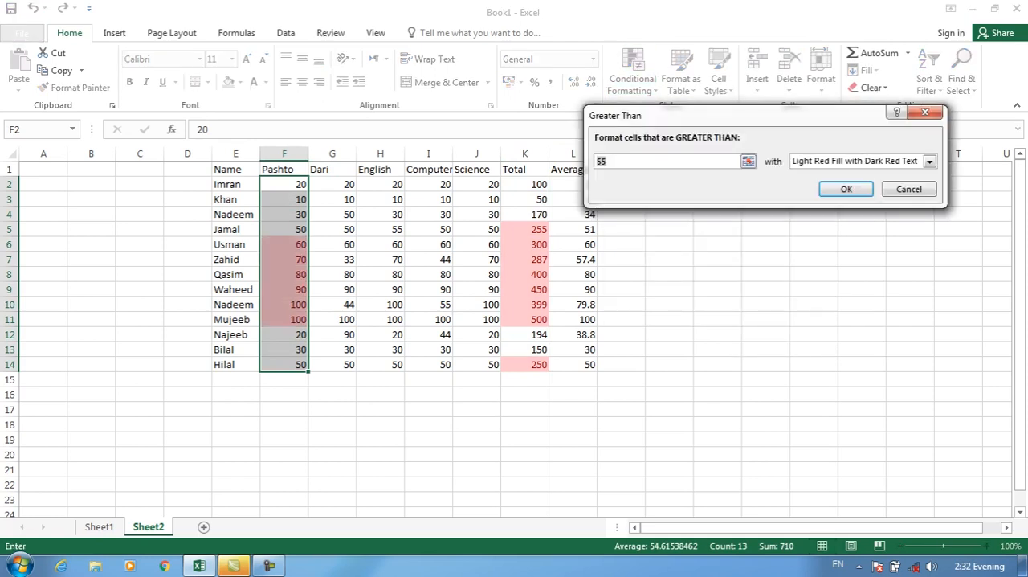
type("50")
key("Return")
Highlight Dari marks greater than 55 in G2:G14 with Light Red Fill with Dark Red Text.
left_click_drag(332, 184, 345, 364)
left_click(632, 77)
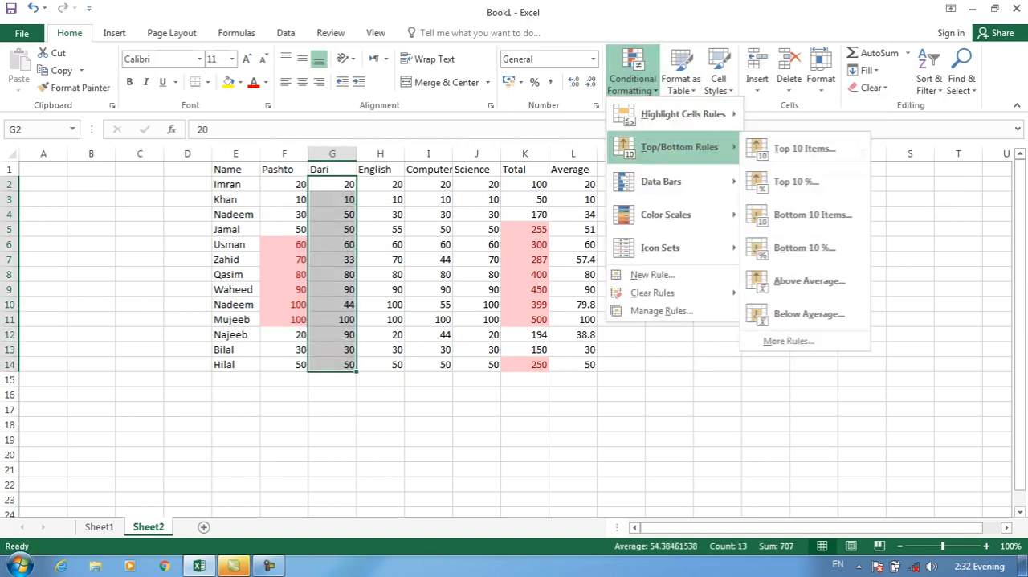
left_click(807, 115)
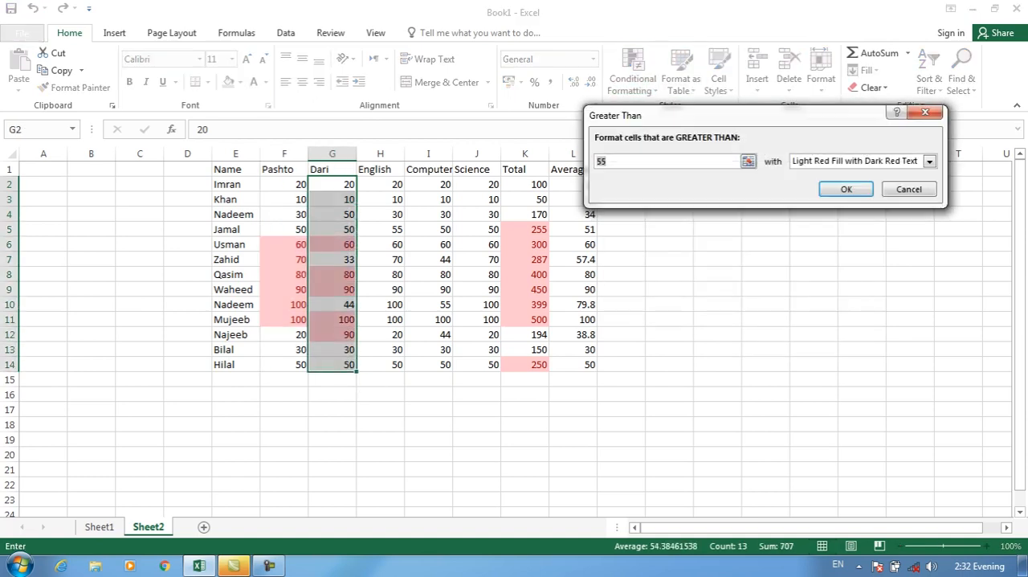
key("Return")
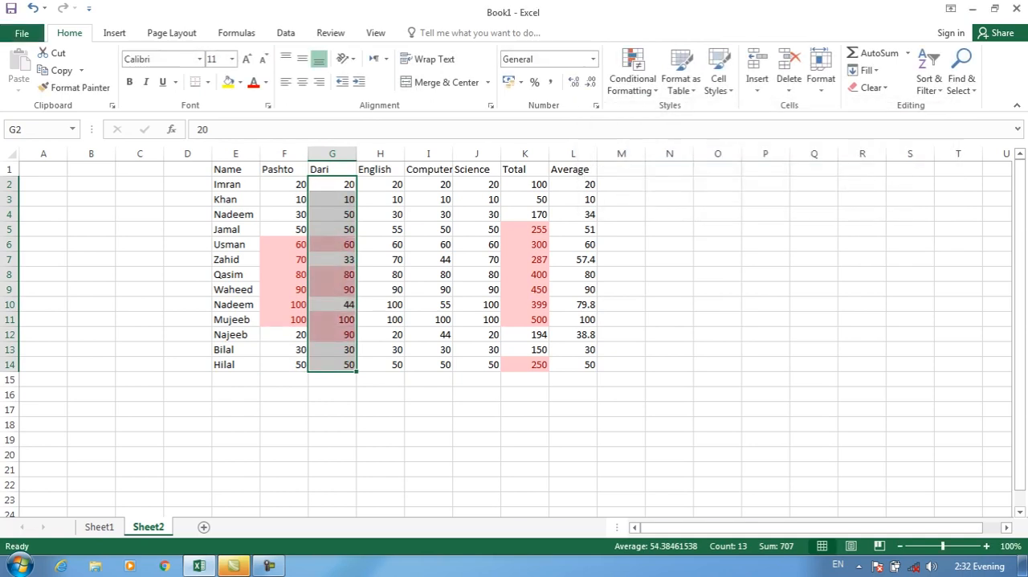
Clear all conditional formatting rules from the entire sheet.
left_click(381, 185)
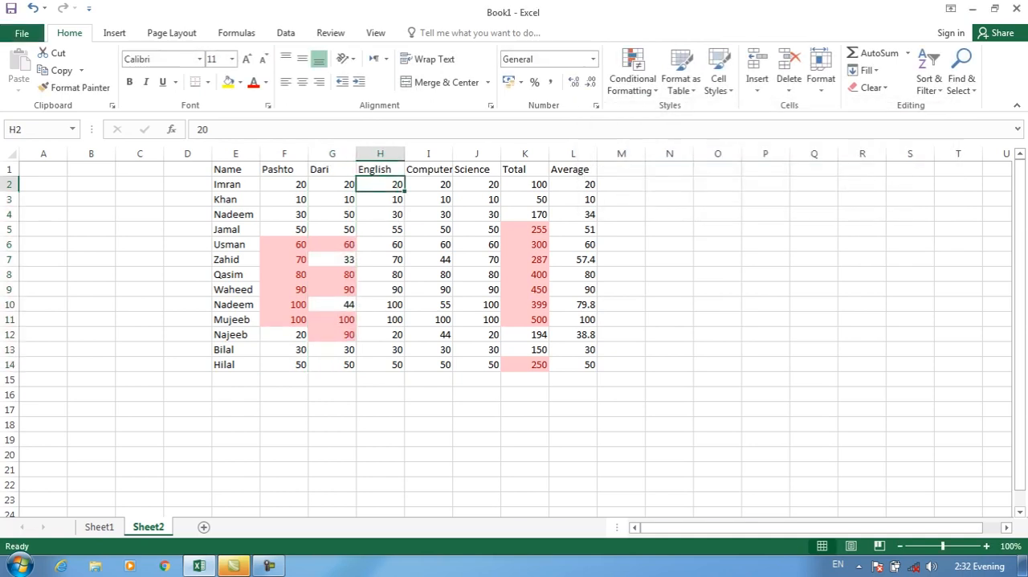
left_click(429, 244)
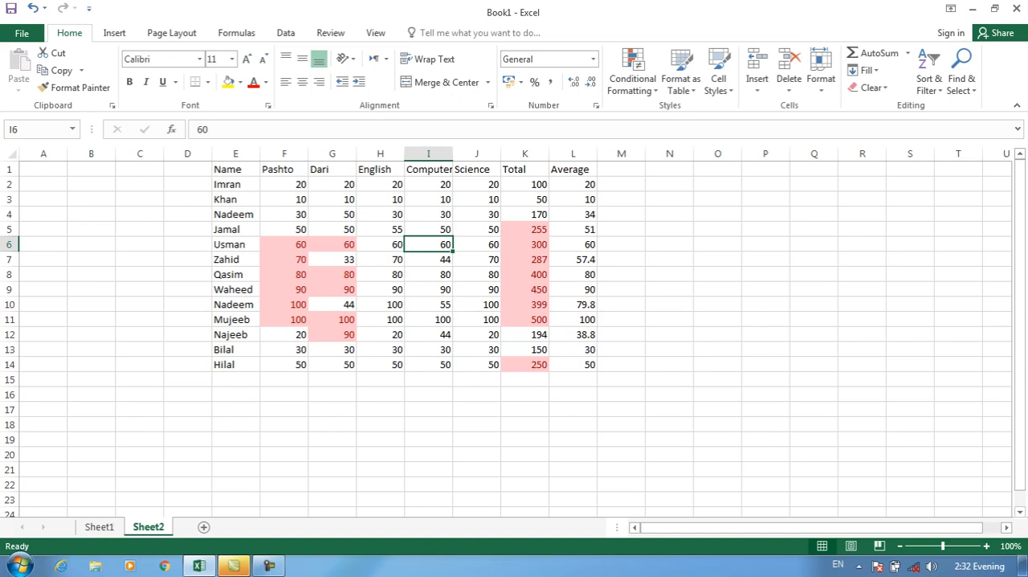
left_click(632, 77)
mouse_move(655, 293)
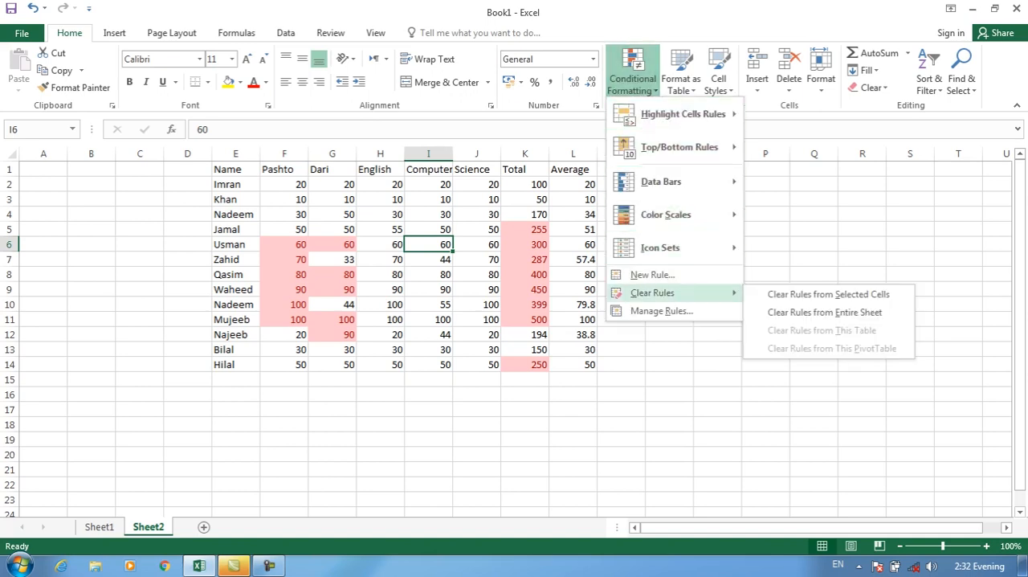
left_click(824, 311)
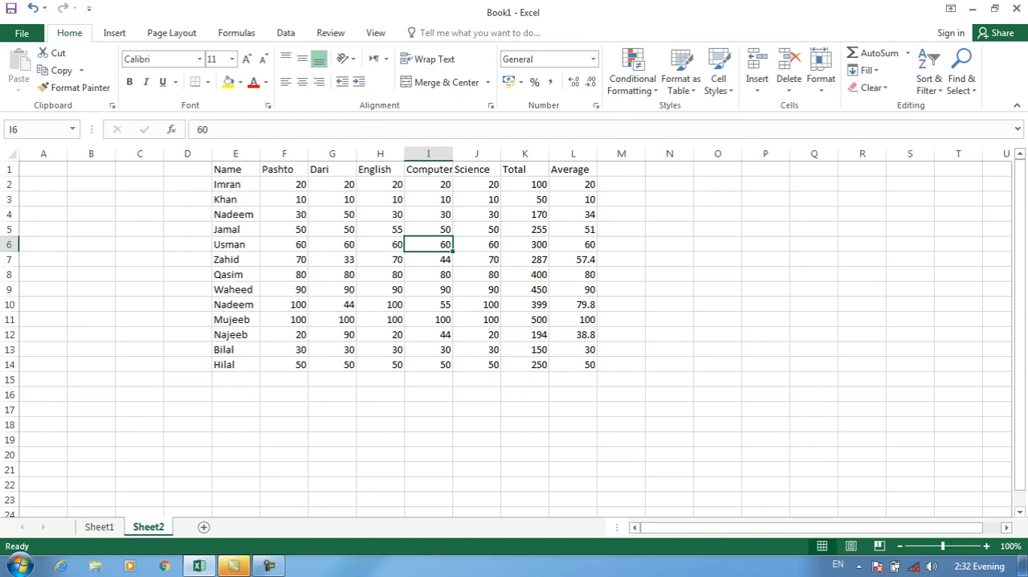
left_click(632, 78)
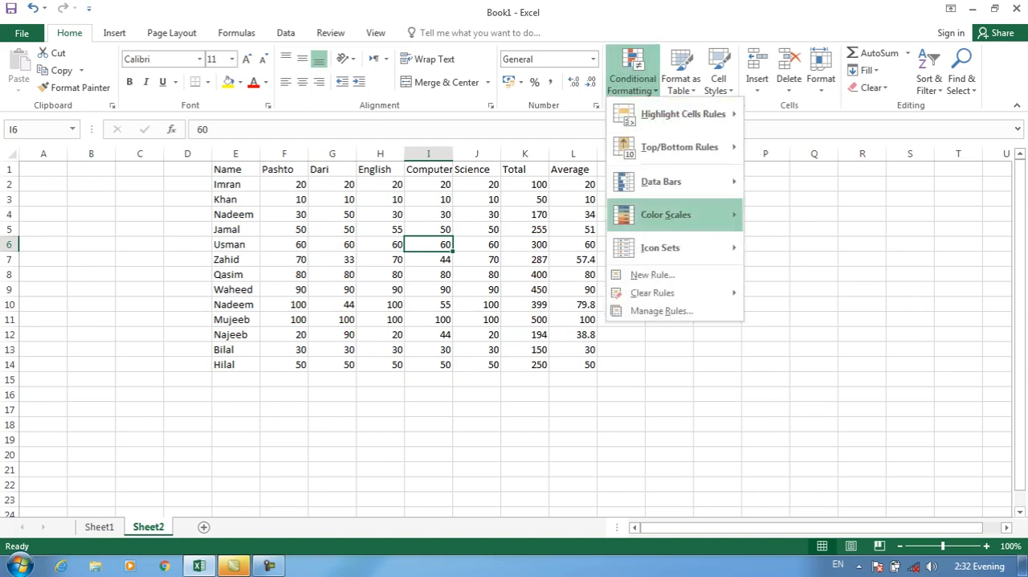
mouse_move(653, 292)
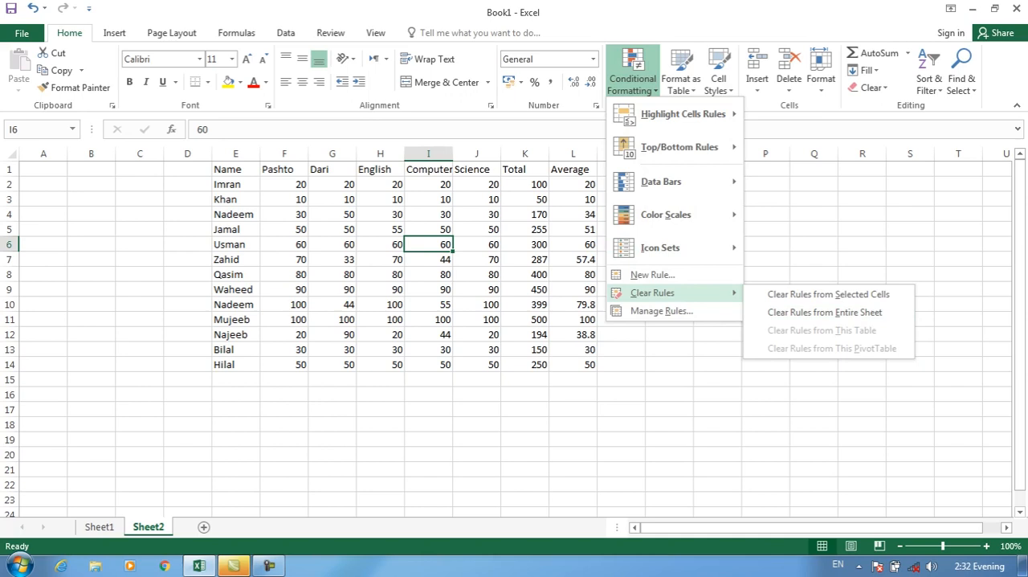
left_click(555, 225)
Convert the marks range E1:L15 into a table that uses the first row as its headers.
left_click_drag(235, 169, 574, 379)
left_click(114, 33)
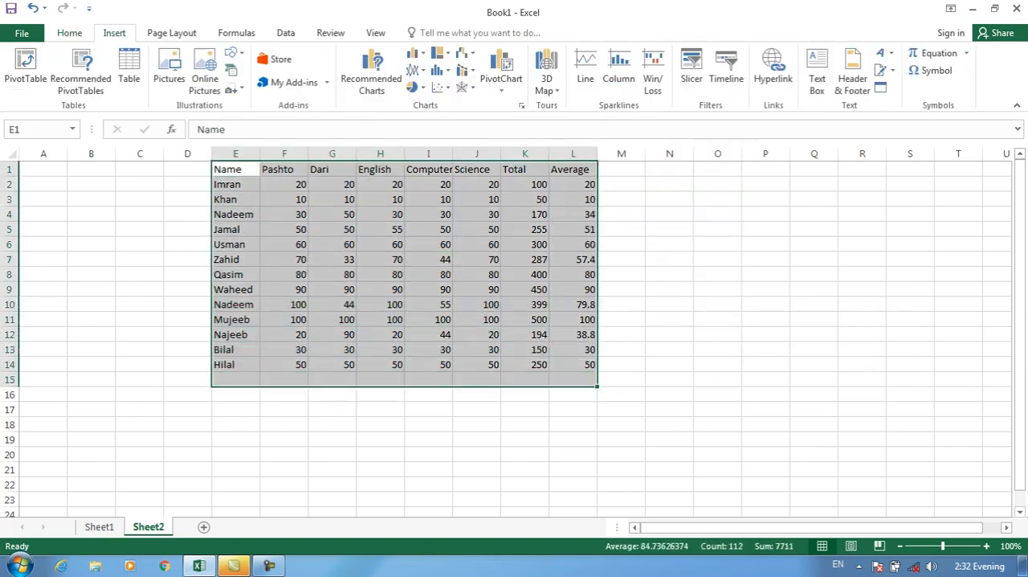
left_click(129, 76)
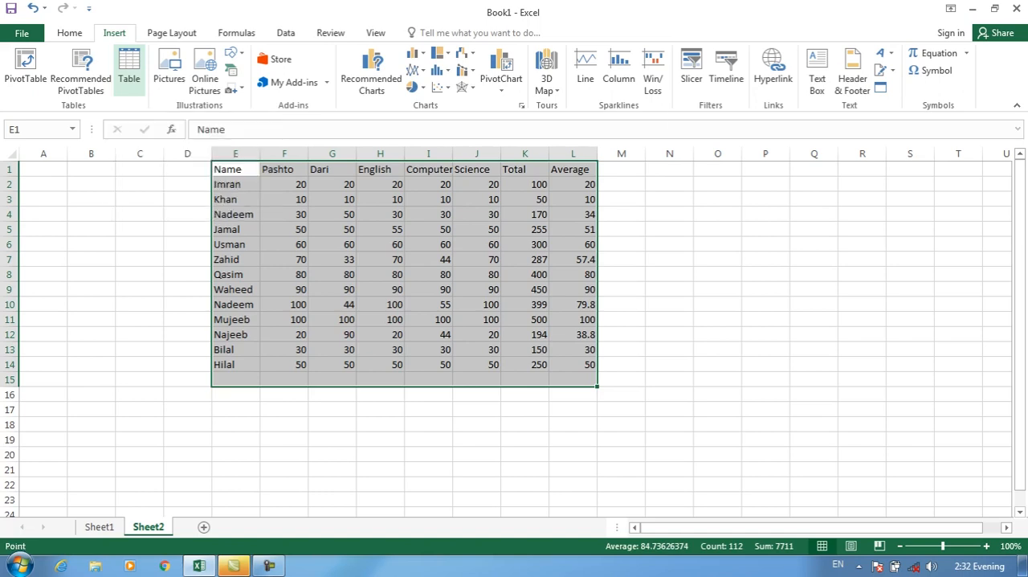
key("Return")
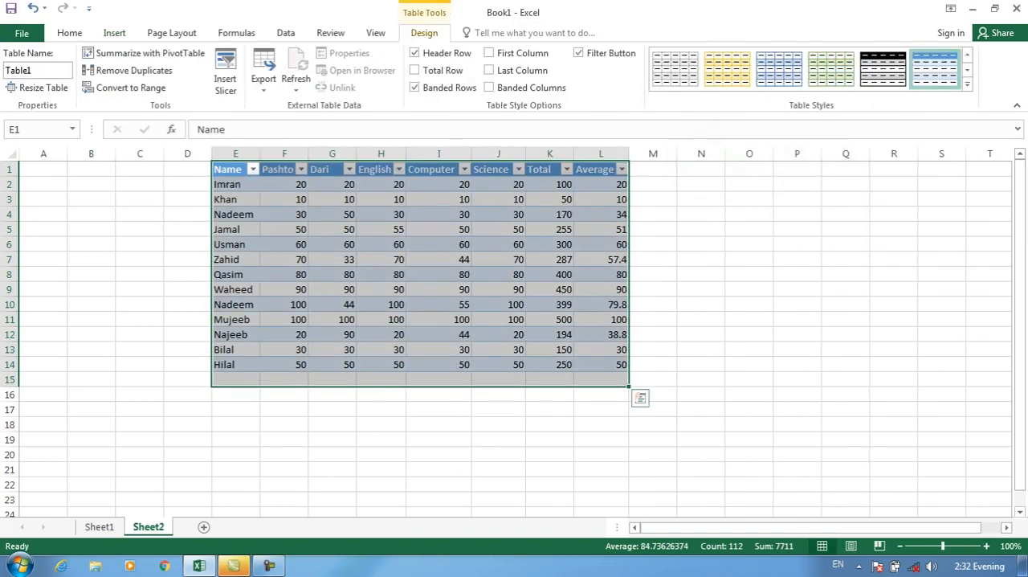
left_click(601, 214)
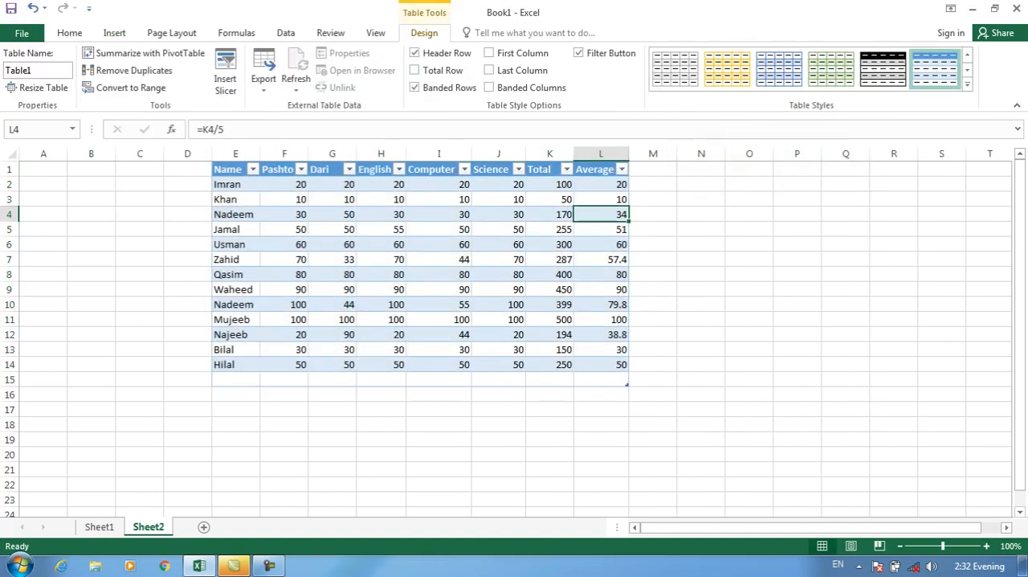
Highlight values greater than 200 in the table's Total column, K2:K14, with Light Red Fill with Dark Red Text.
left_click(69, 33)
left_click_drag(549, 184, 550, 363)
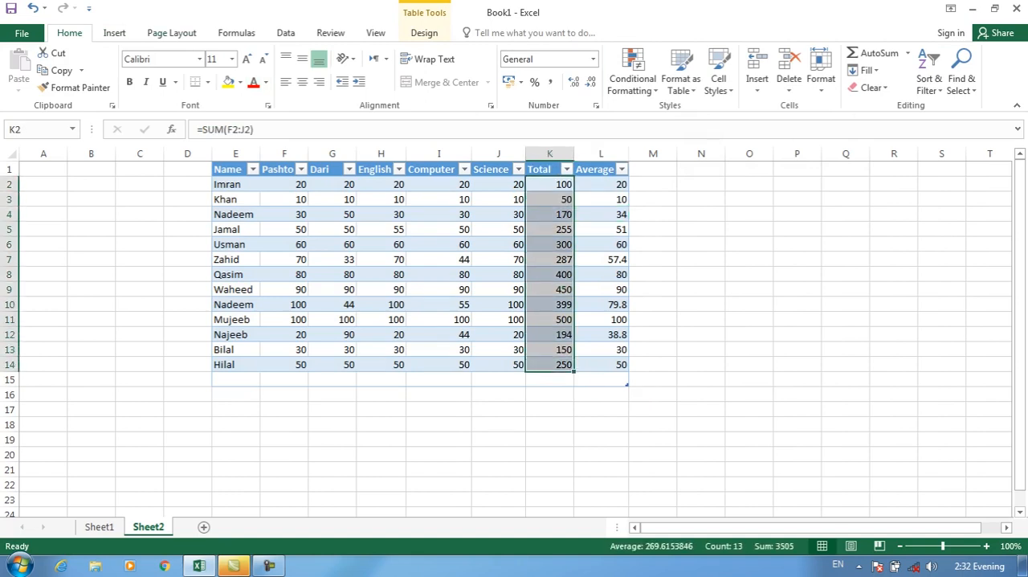
left_click(632, 79)
mouse_move(682, 110)
left_click(797, 115)
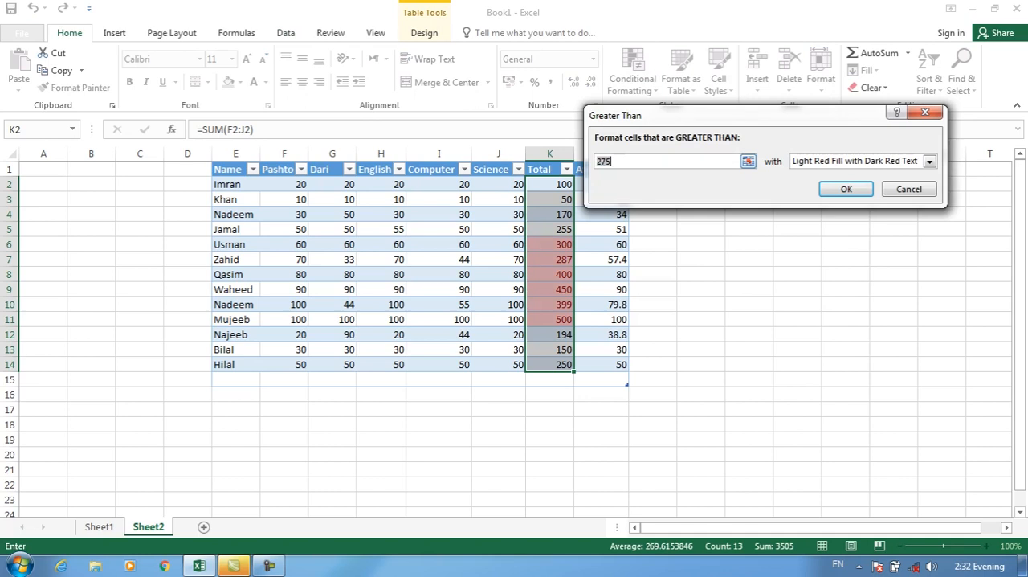
type("200")
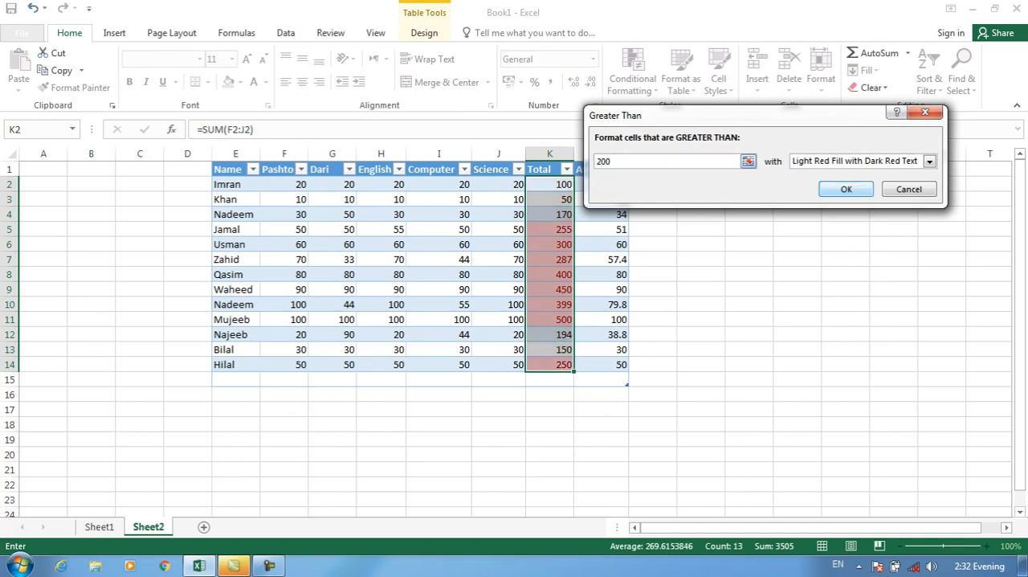
key("Return")
Clear all conditional formatting rules from the marks table, with a cell in its Total column selected.
left_click(549, 244)
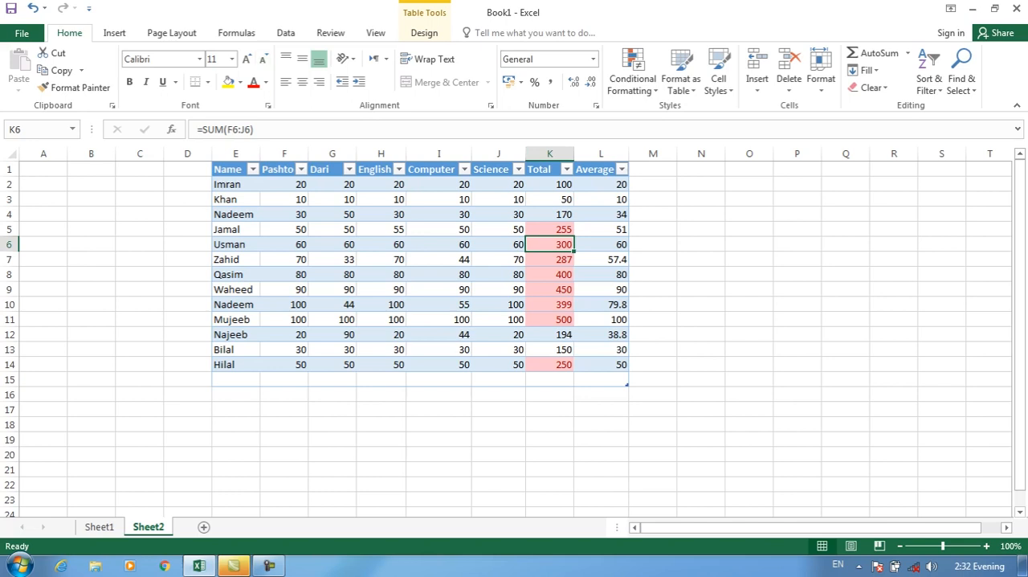
left_click(632, 78)
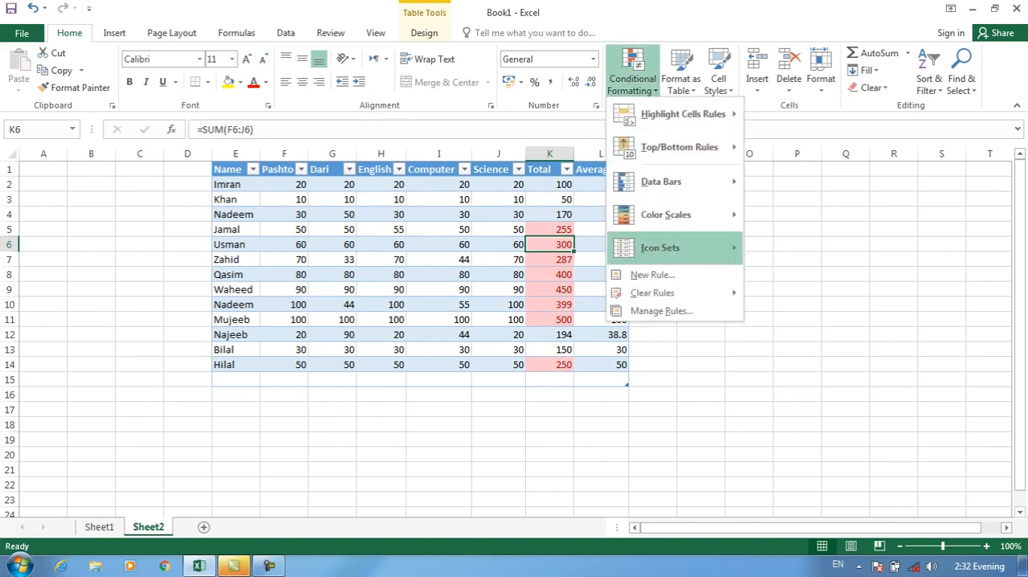
mouse_move(652, 293)
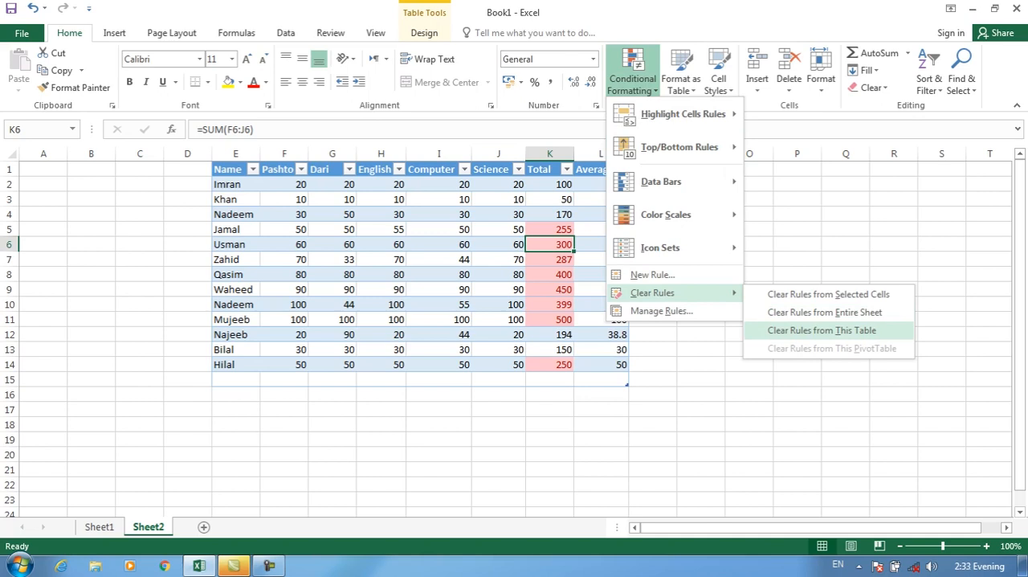
left_click(821, 330)
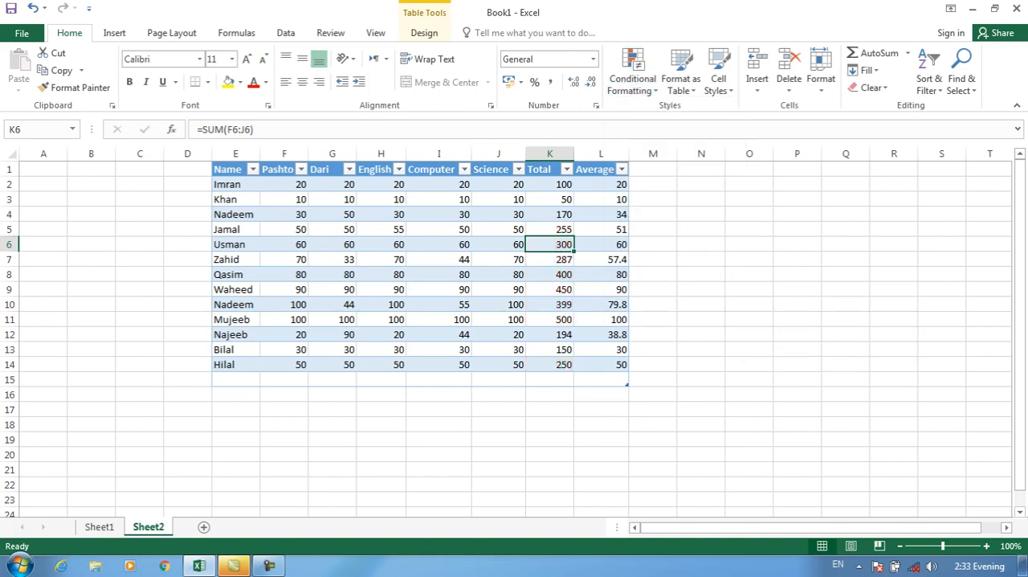
Undo the rule clearing, the Total highlight and the table conversion of E1:L15, and check which Clear Rules options the range offers.
key("ctrl+z")
key("ctrl+z")
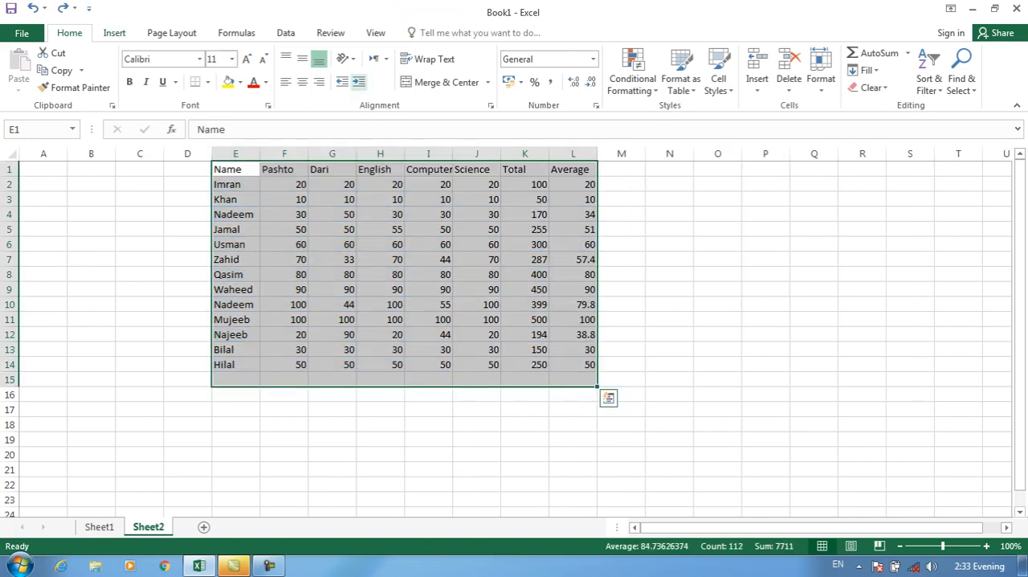
left_click(632, 80)
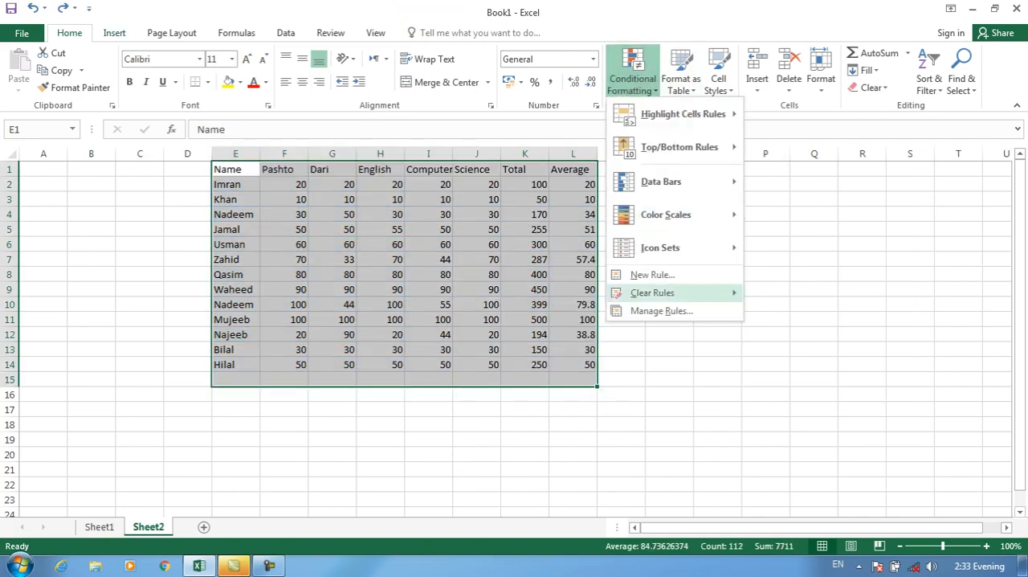
mouse_move(652, 292)
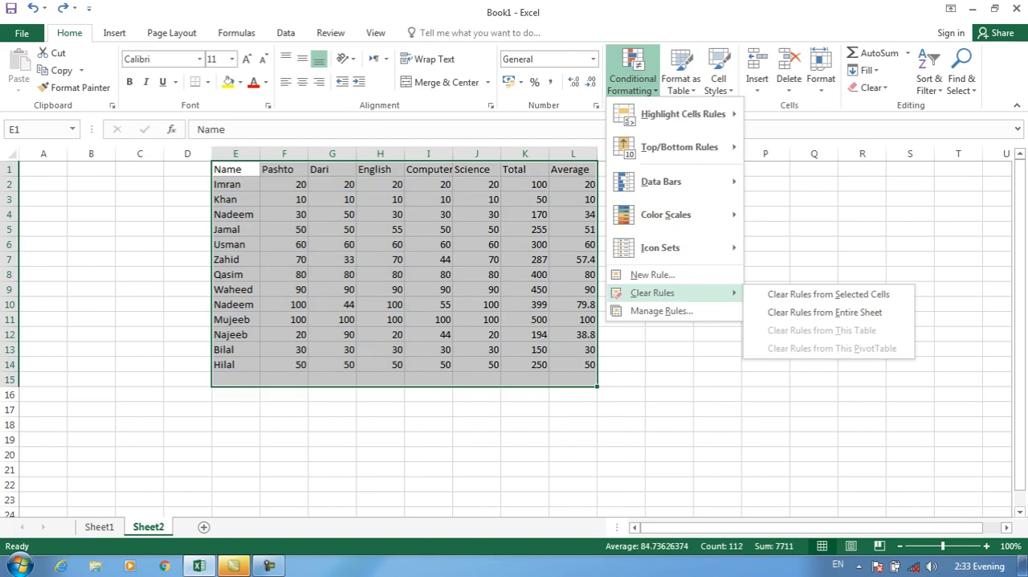
Switch to Sheet1 and go through the entries in the Job column.
left_click(114, 33)
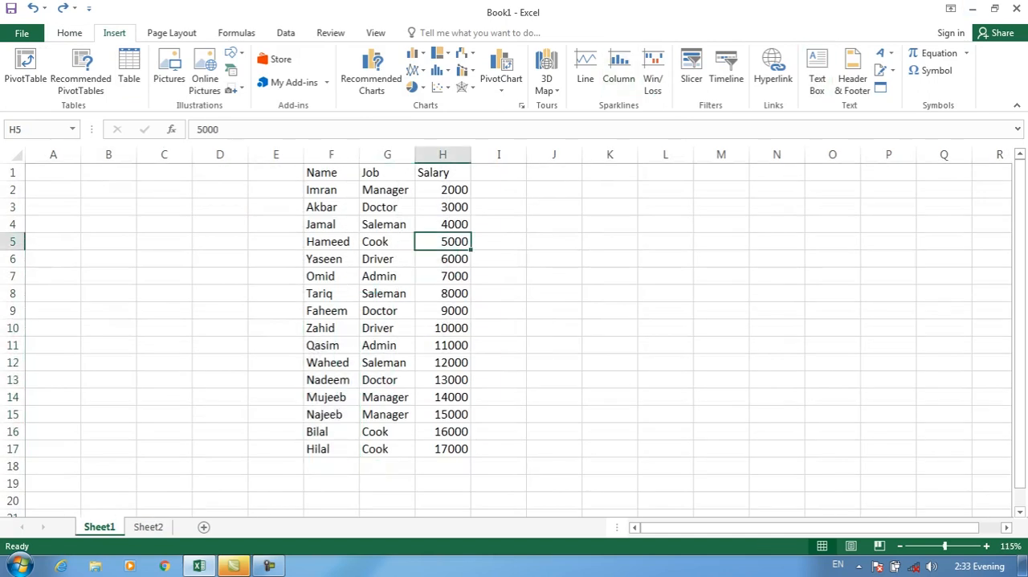
left_click(387, 191)
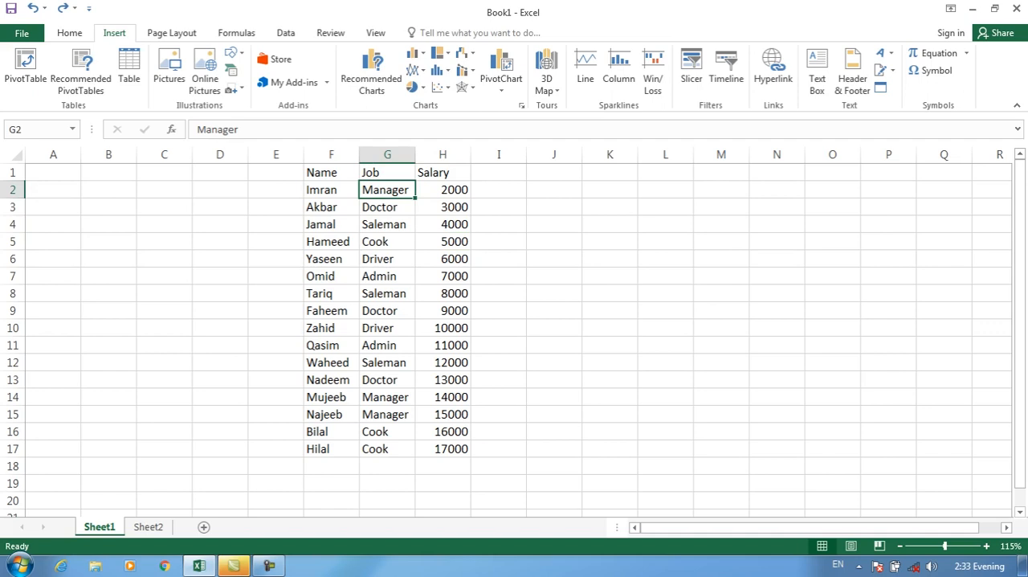
key("Down")
key("Down")
key("Down")
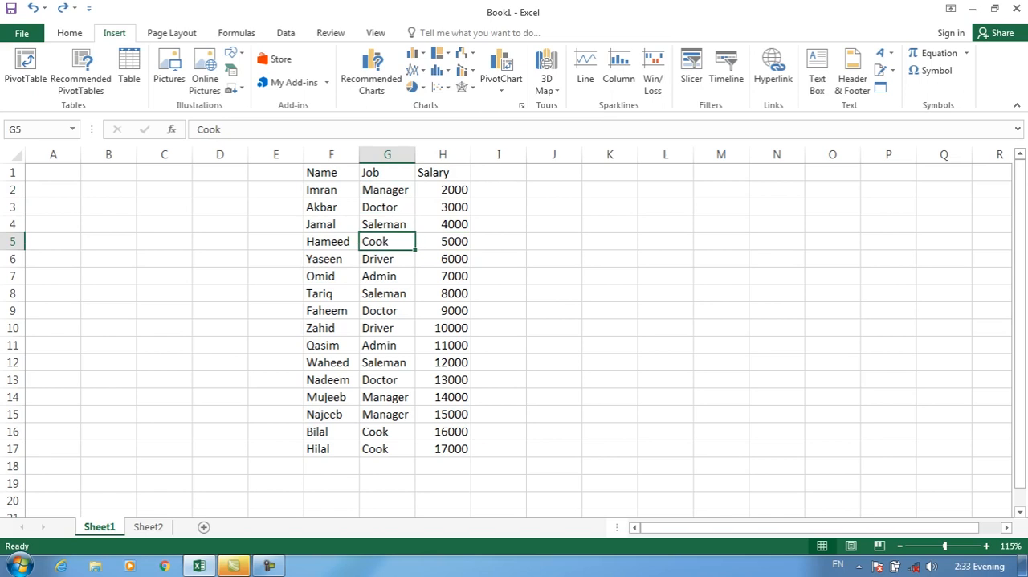
List the jobs Manager, Doctor, Admin, Cook and Driver in cells B2:B6 of Sheet1.
left_click(164, 189)
left_click(108, 189)
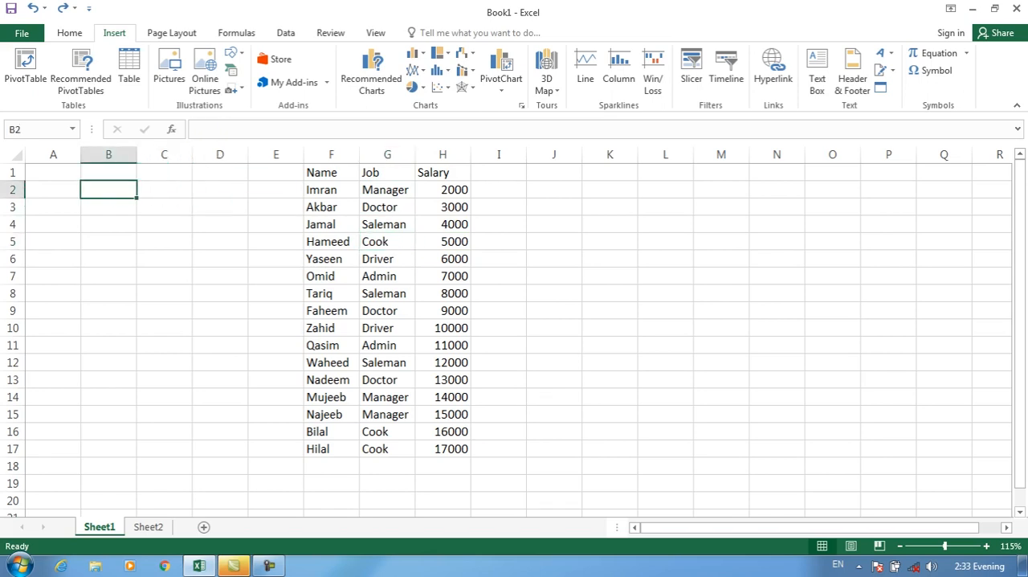
type("Manager")
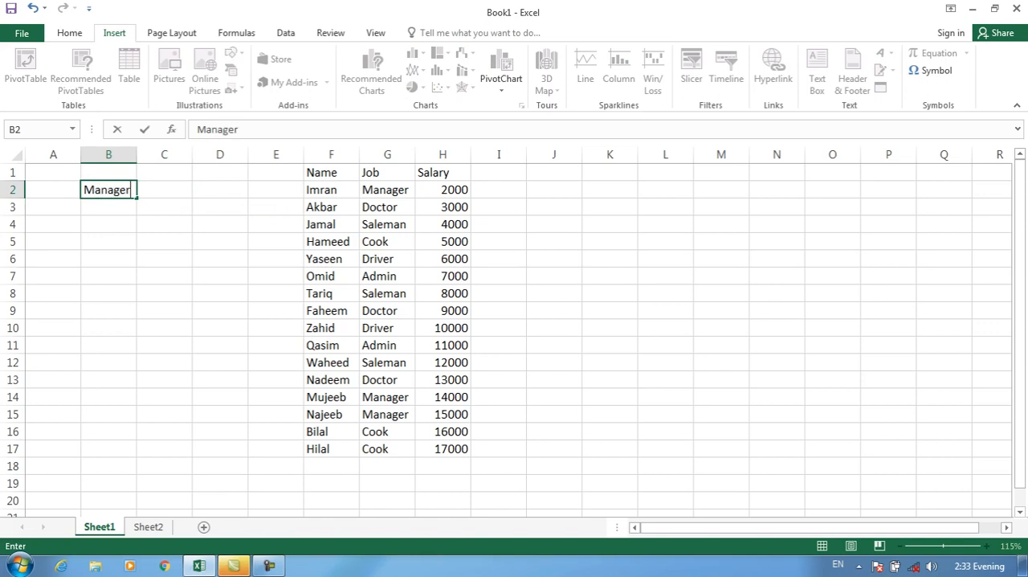
key("Return")
type("Doctor")
key("Return")
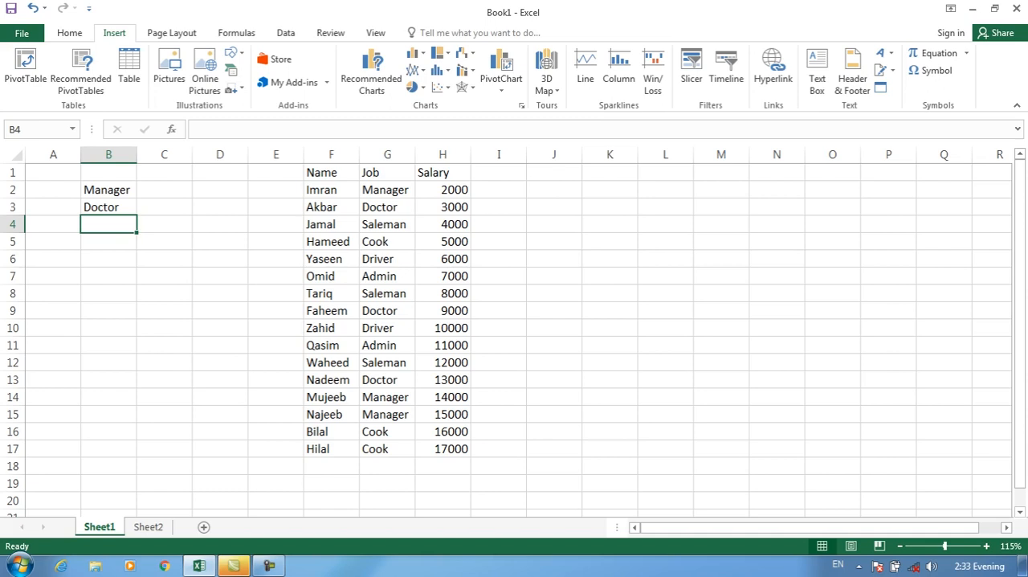
type("Admin")
key("Return")
type("Cook")
key("Return")
type("Driver")
key("Return")
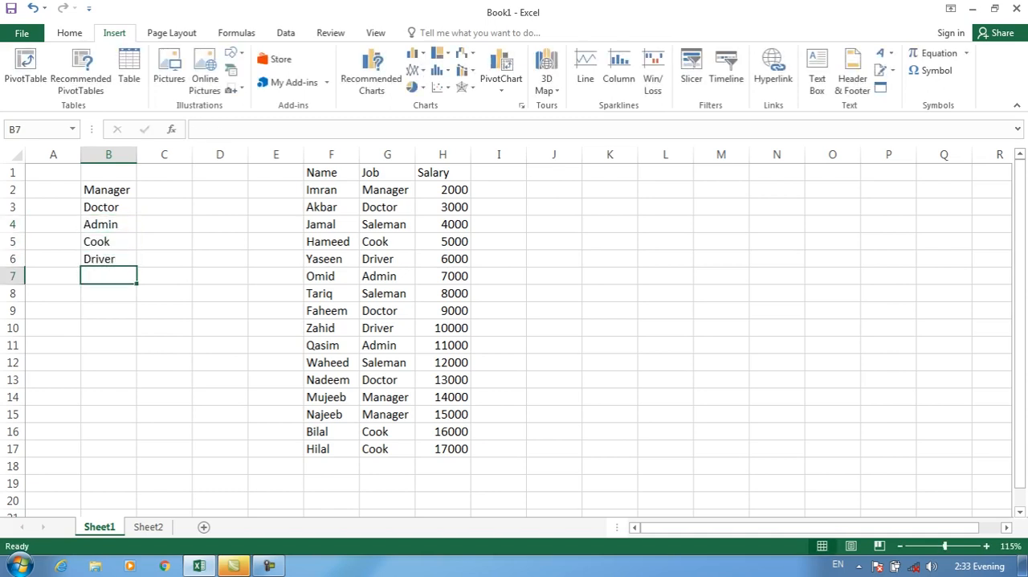
Enter the label Group in cells A2 and A3, beside Manager and Doctor.
left_click_drag(109, 189, 108, 259)
left_click(53, 189)
type("Group")
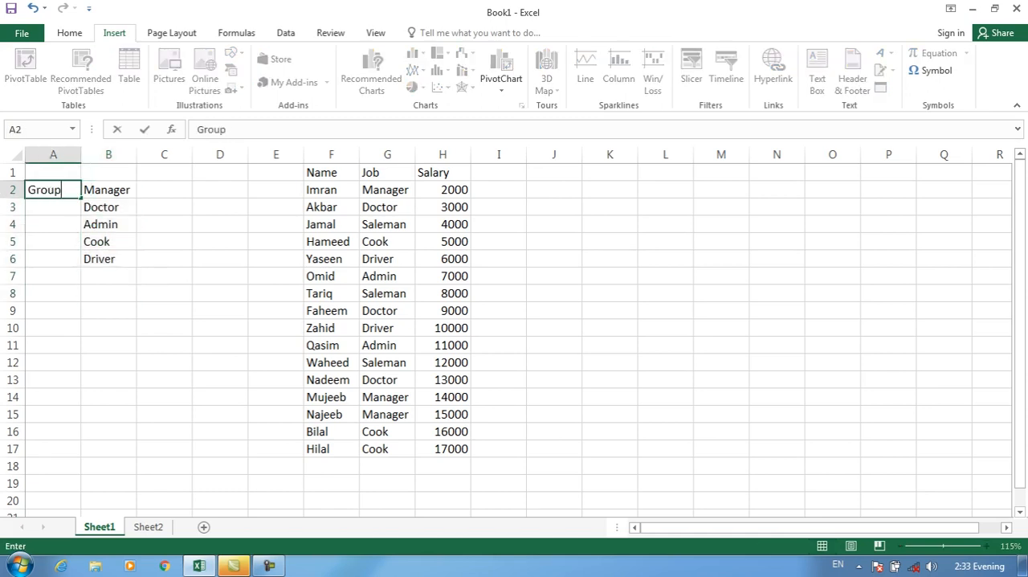
key("Return")
type("Group")
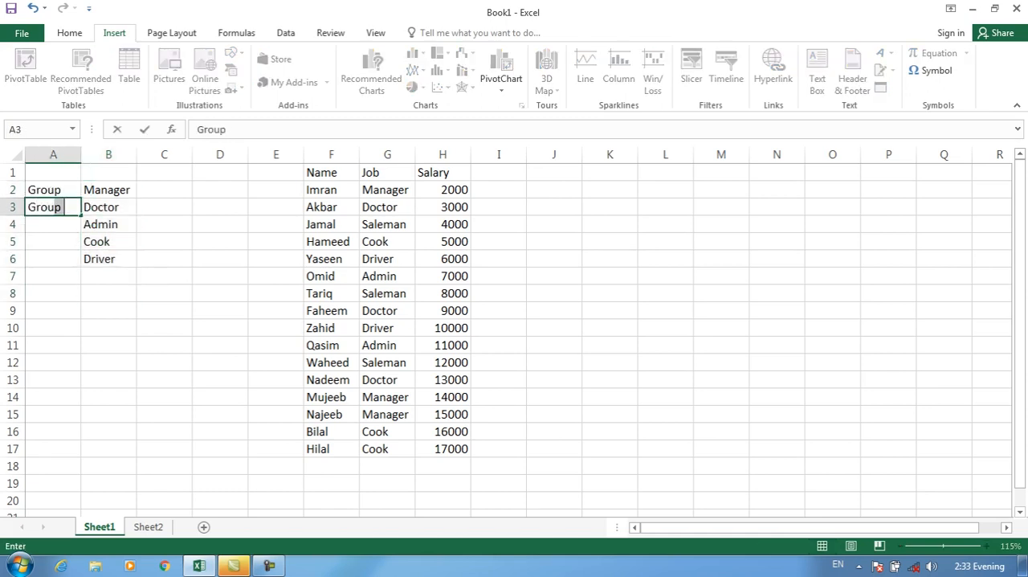
Create a PivotTable on a new worksheet from the Name, Job and Salary data in F1:H17.
left_click_drag(331, 172, 442, 466)
left_click_drag(331, 172, 443, 448)
left_click(25, 68)
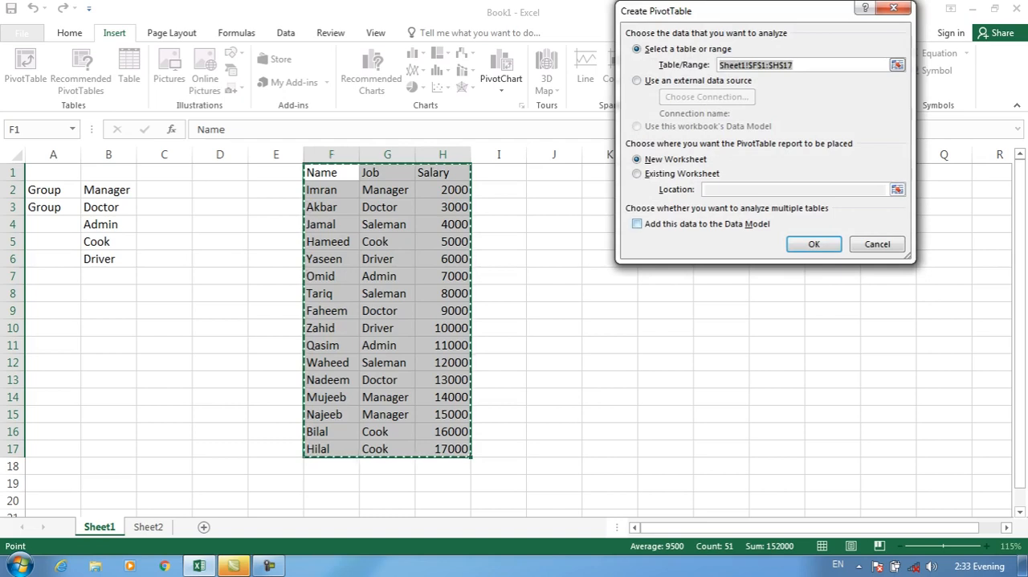
key("Return")
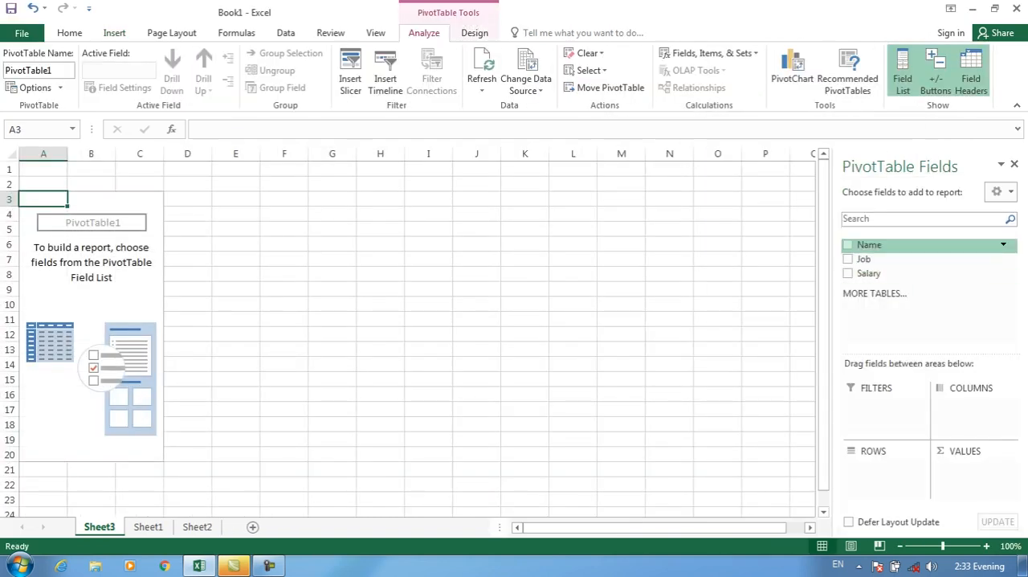
Add the Job field as rows and the Salary field as summed values to the PivotTable, leaving out Name.
left_click(848, 244)
left_click(848, 244)
left_click(848, 259)
left_click(848, 273)
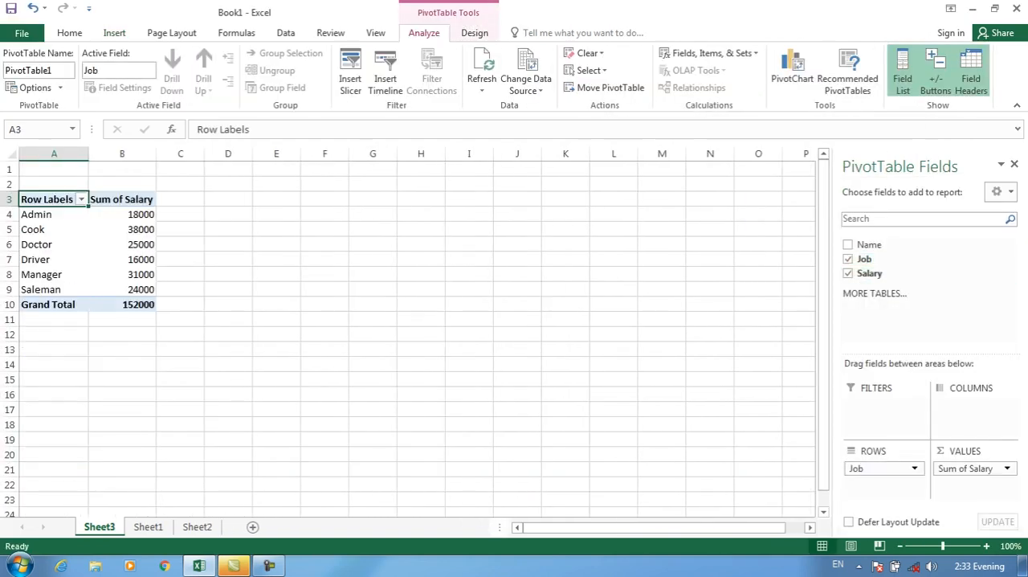
Compare the PivotTable's Admin salary sum with the individual Admin salaries in H11 and H7 on Sheet1, and return to the PivotTable.
left_click(122, 214)
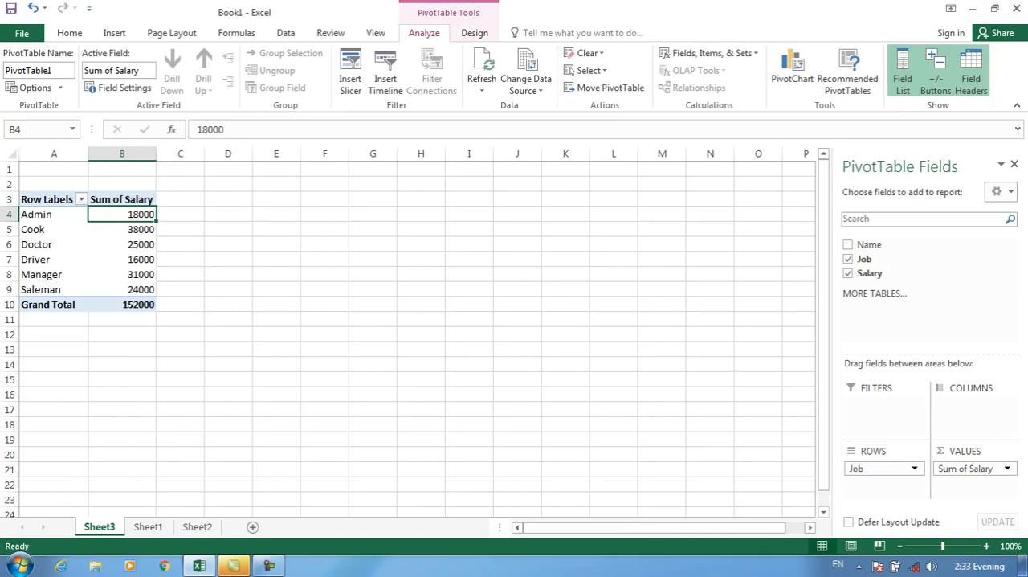
left_click(122, 229)
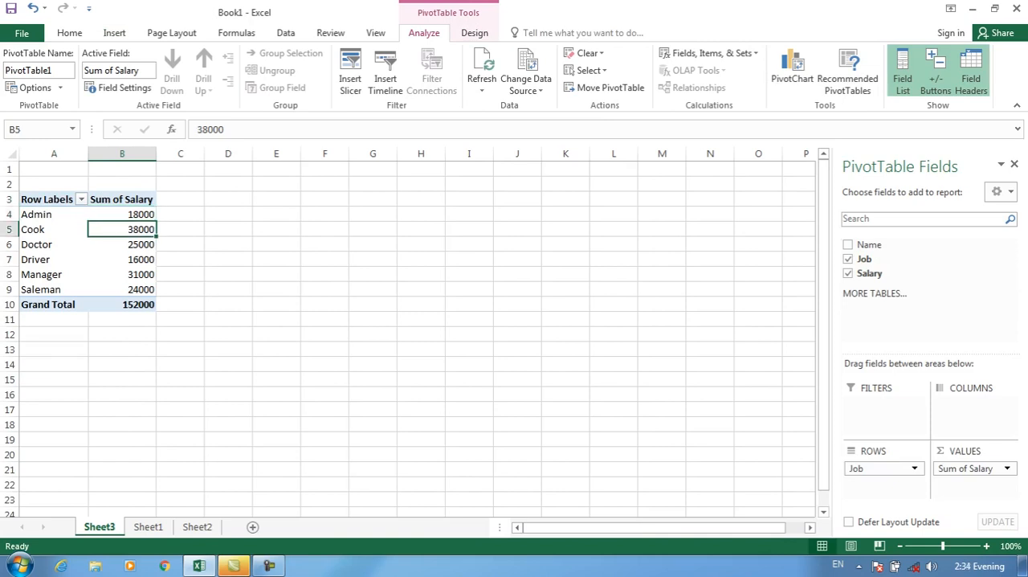
left_click(122, 214)
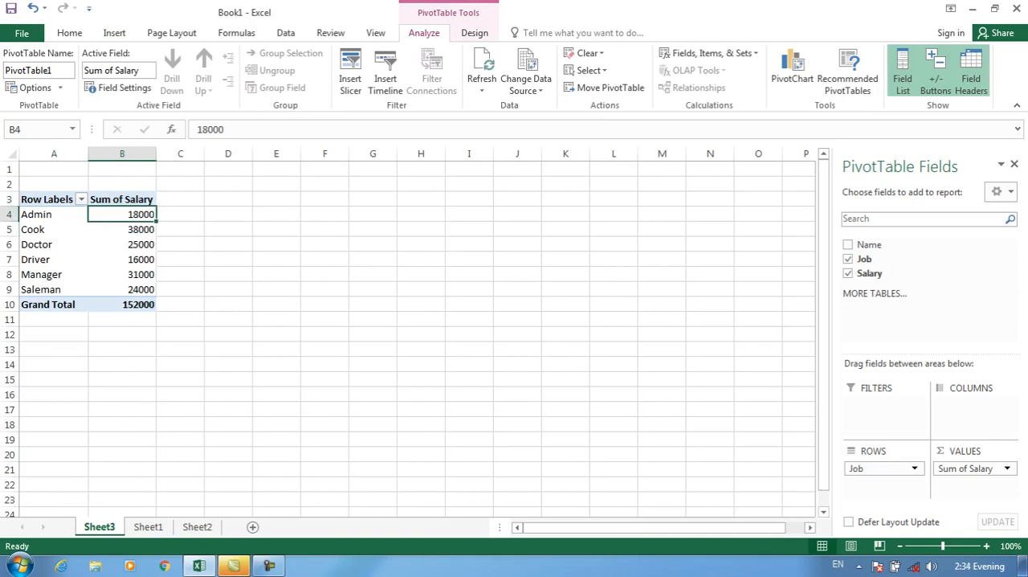
left_click(69, 33)
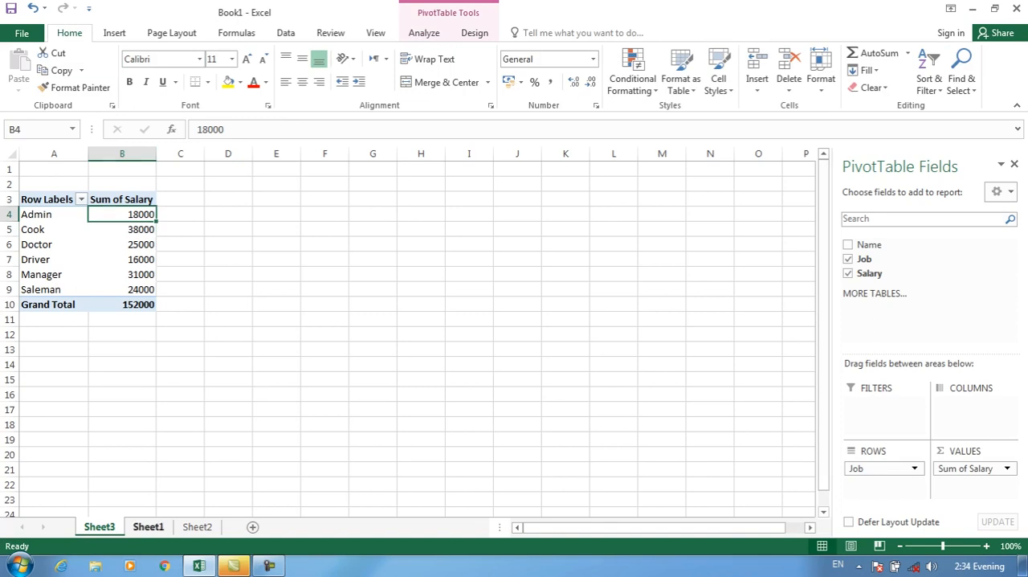
left_click(148, 527)
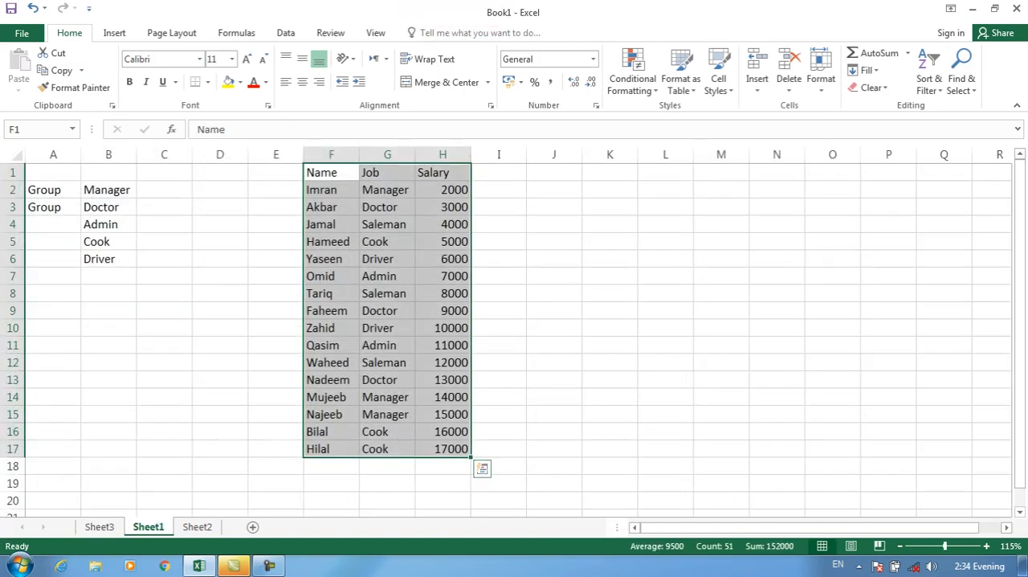
left_click(443, 345)
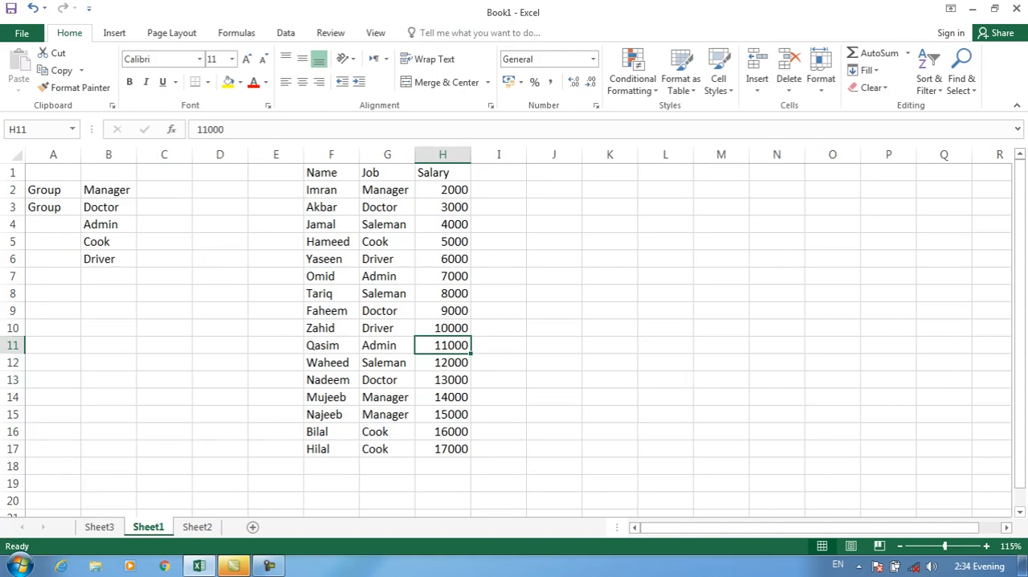
left_click(442, 276)
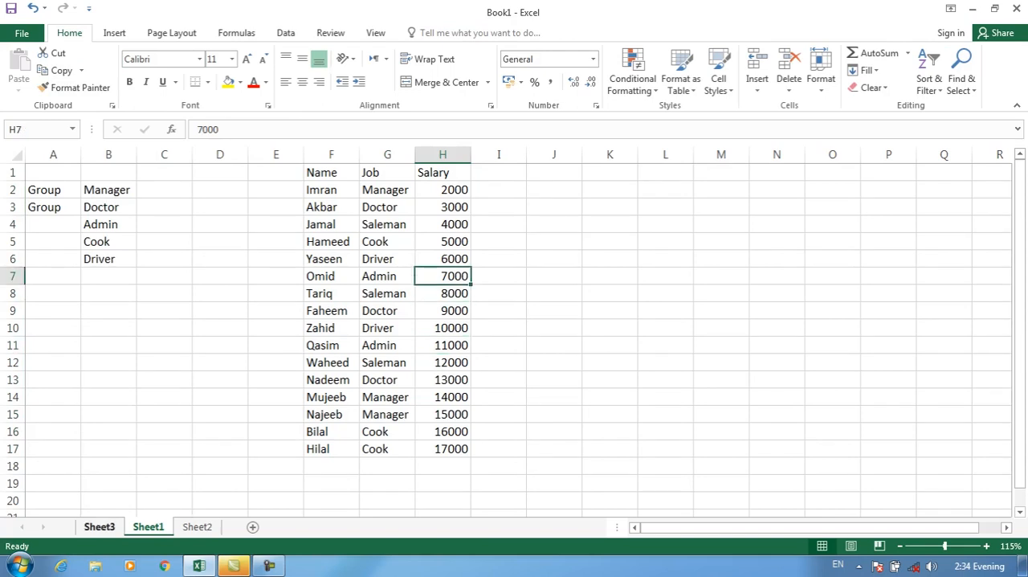
left_click(100, 527)
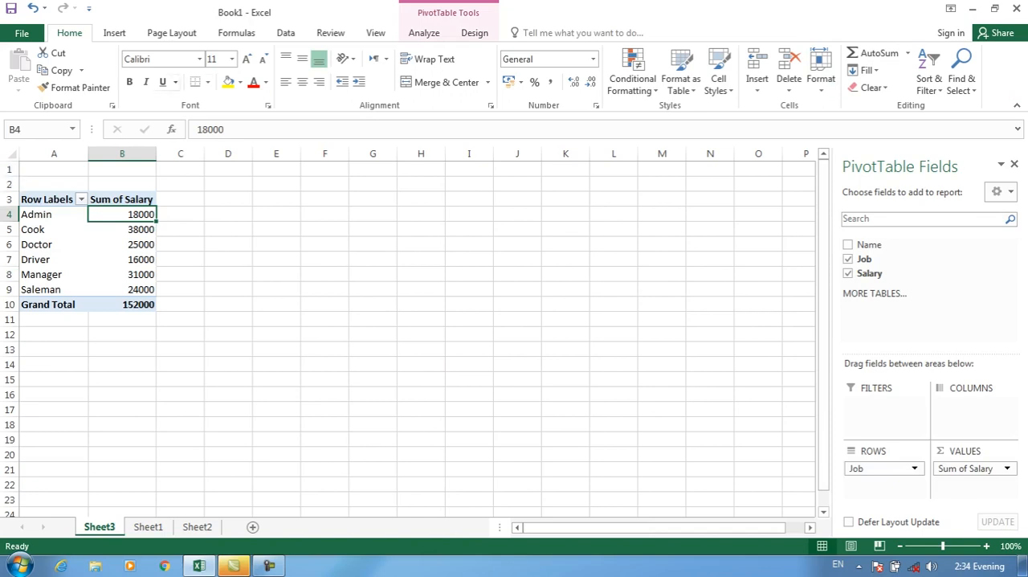
Highlight Sum of Salary values greater than 20000 in B4:B9 of the PivotTable with Light Red Fill with Dark Red Text.
key("shift+Down")
key("shift+Down")
key("shift+Down")
key("shift+Down")
key("shift+Down")
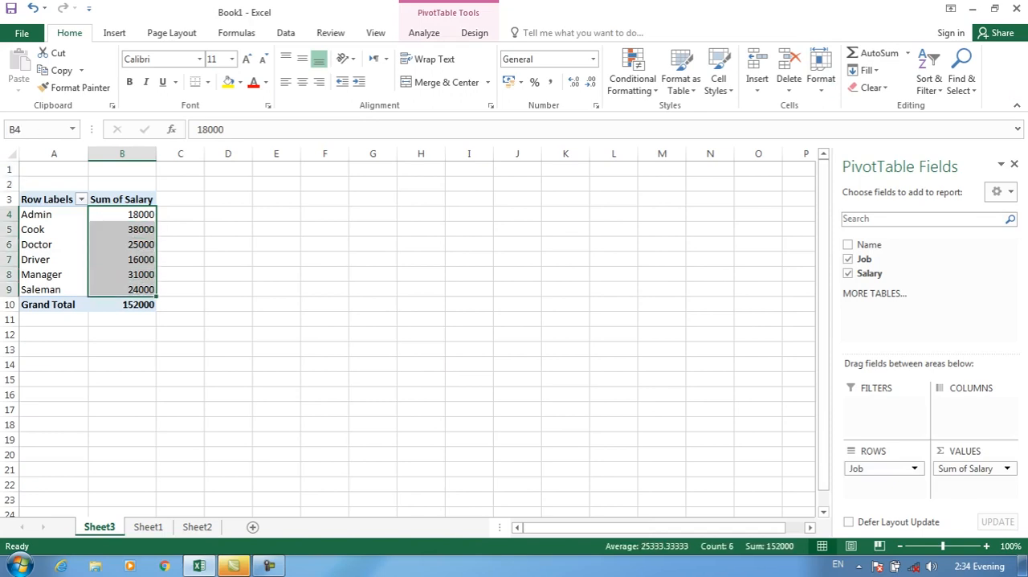
left_click(114, 33)
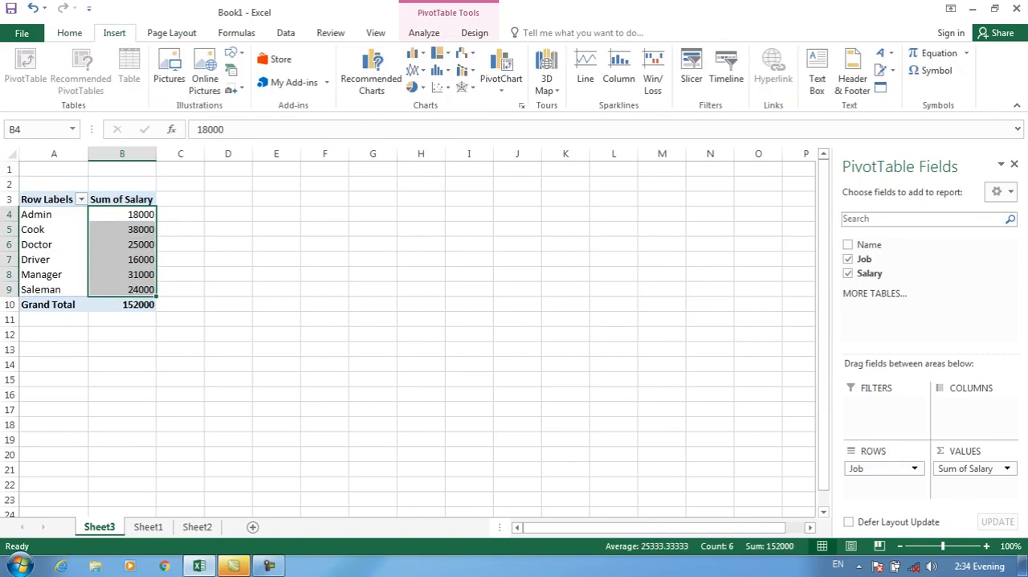
left_click(69, 33)
left_click(632, 72)
mouse_move(683, 114)
left_click(803, 114)
type("20")
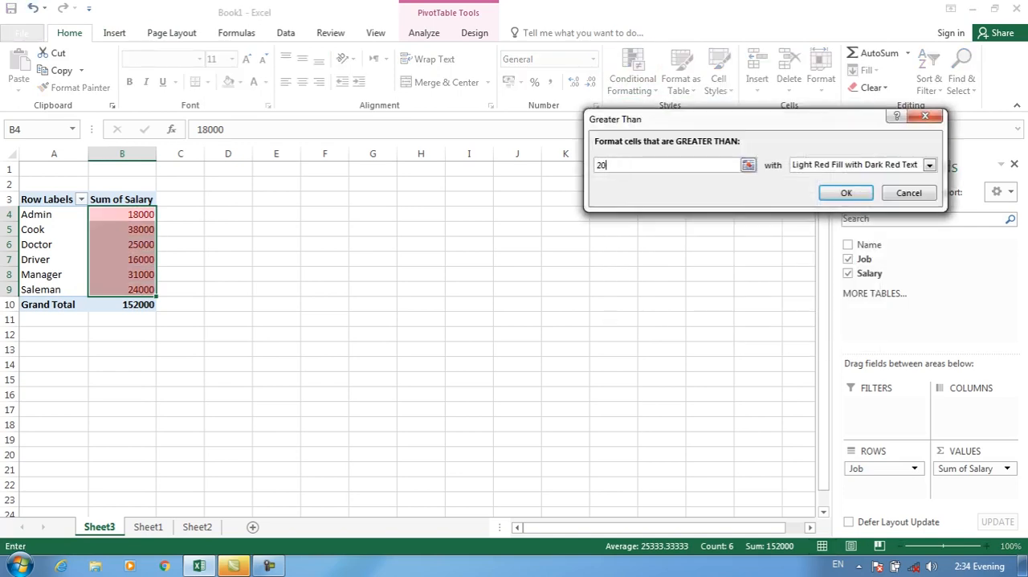
type("000")
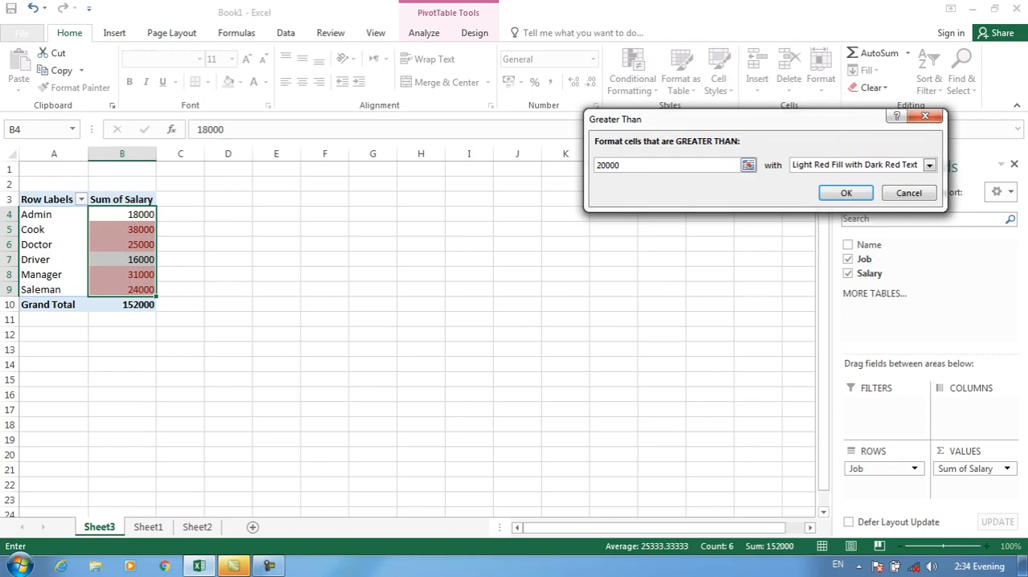
key("Return")
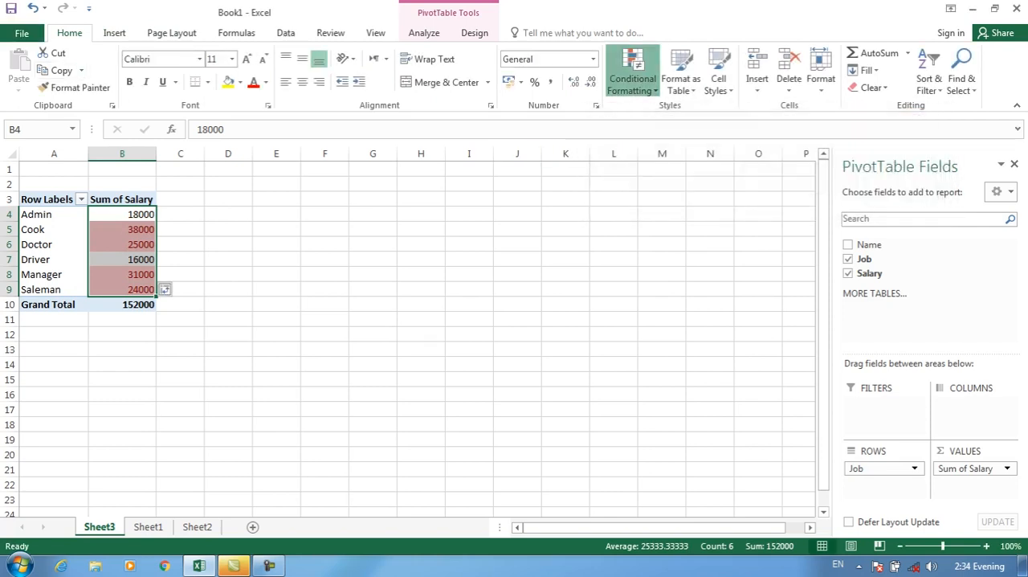
Clear all conditional formatting rules from this PivotTable.
left_click(632, 78)
mouse_move(674, 293)
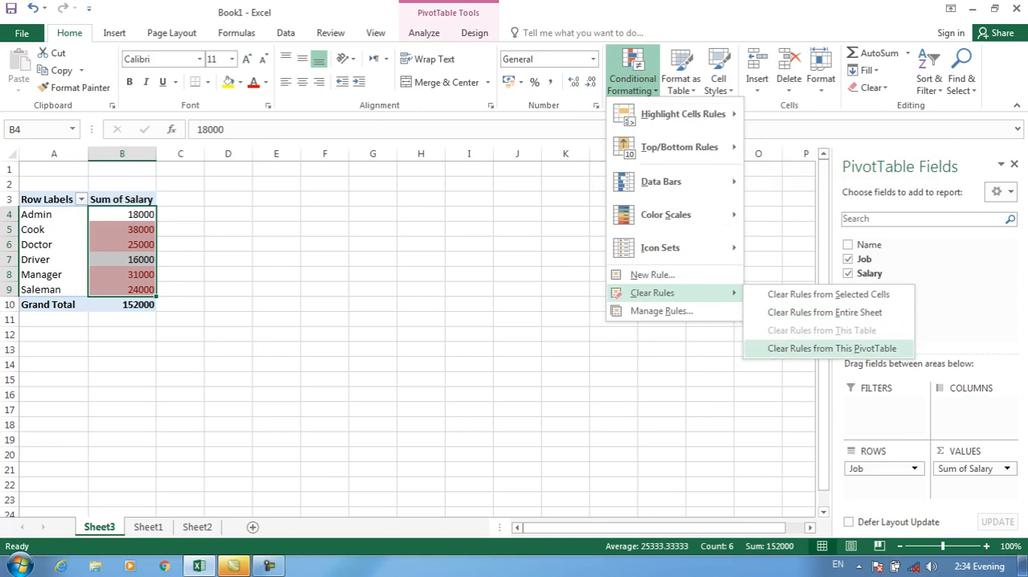
left_click(832, 348)
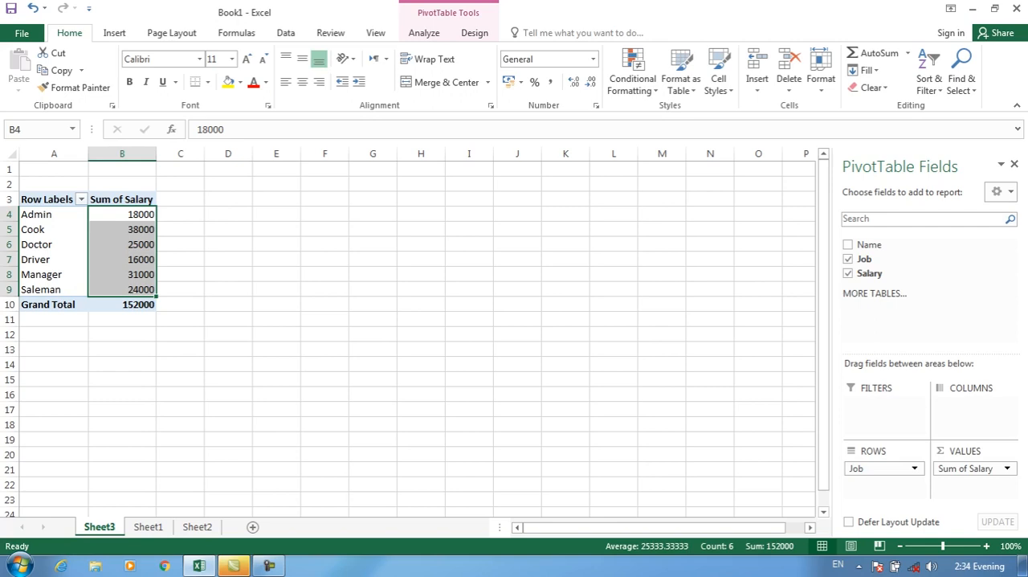
left_click(632, 77)
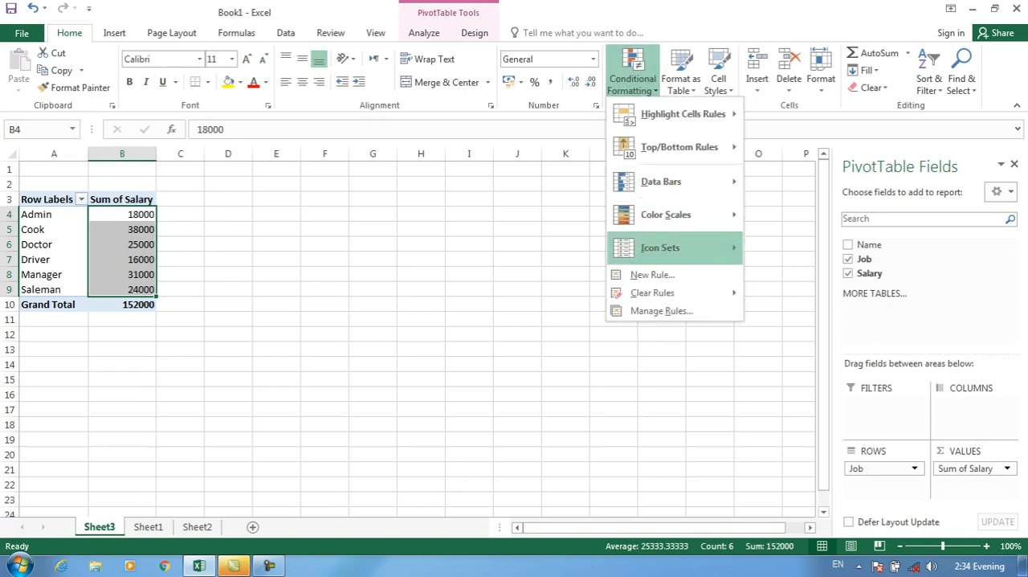
mouse_move(675, 247)
left_click(884, 360)
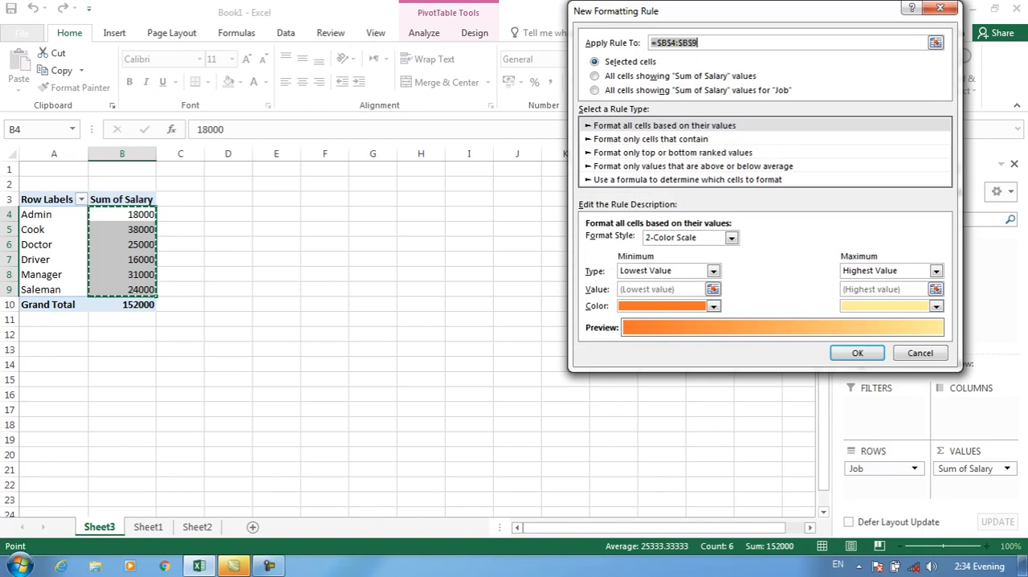
key("Escape")
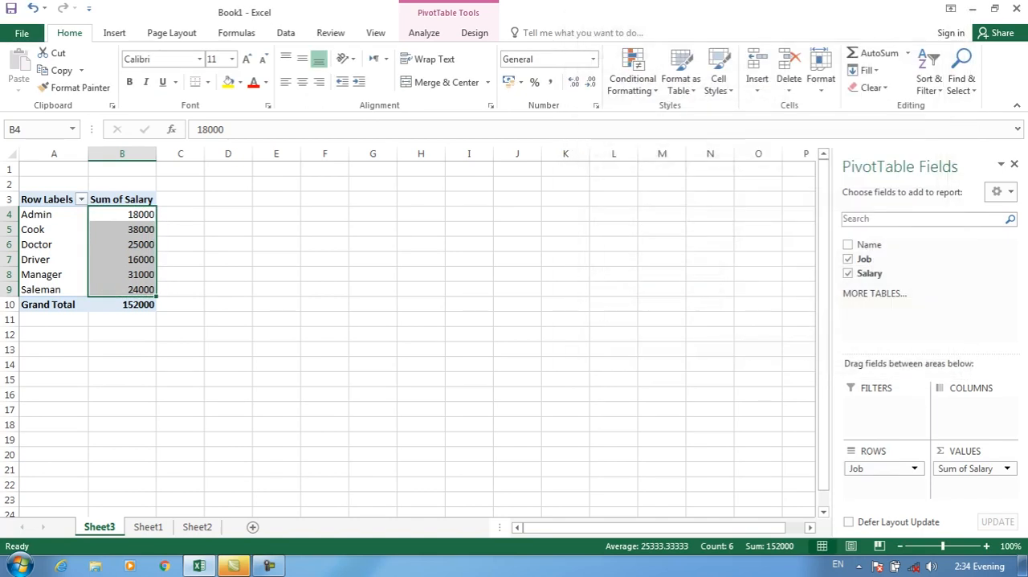
Look over the New Formatting Rule and Conditional Formatting Rules Manager dialogs for salary cell H3 on Sheet1.
left_click(148, 527)
left_click(443, 207)
left_click(633, 77)
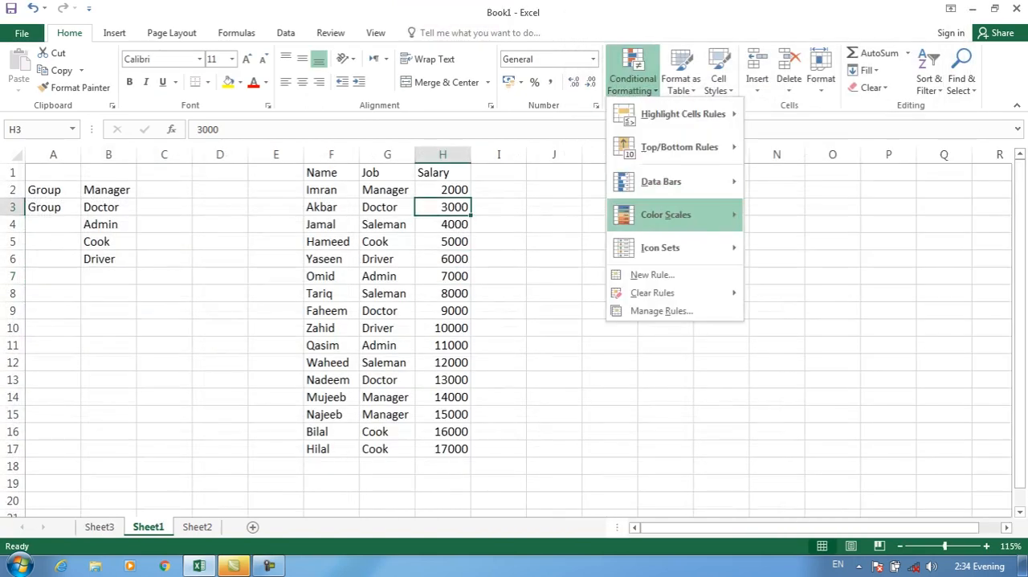
left_click(653, 274)
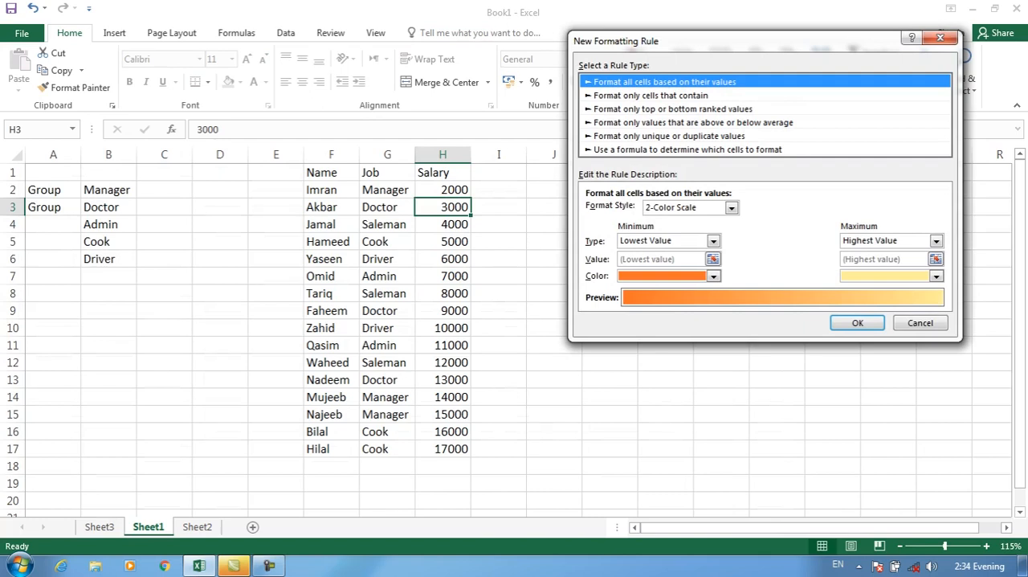
key("Escape")
left_click(632, 77)
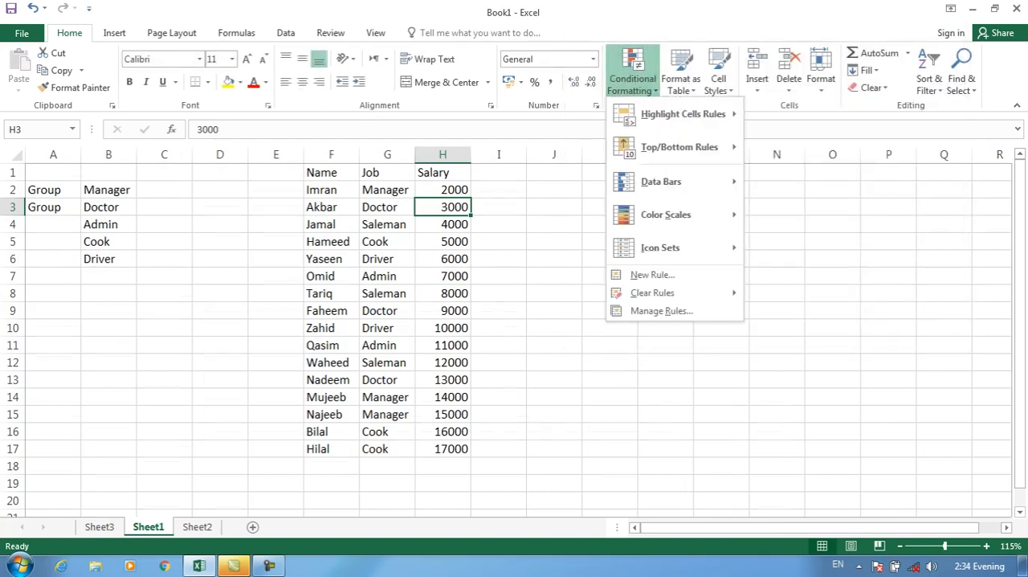
left_click(661, 310)
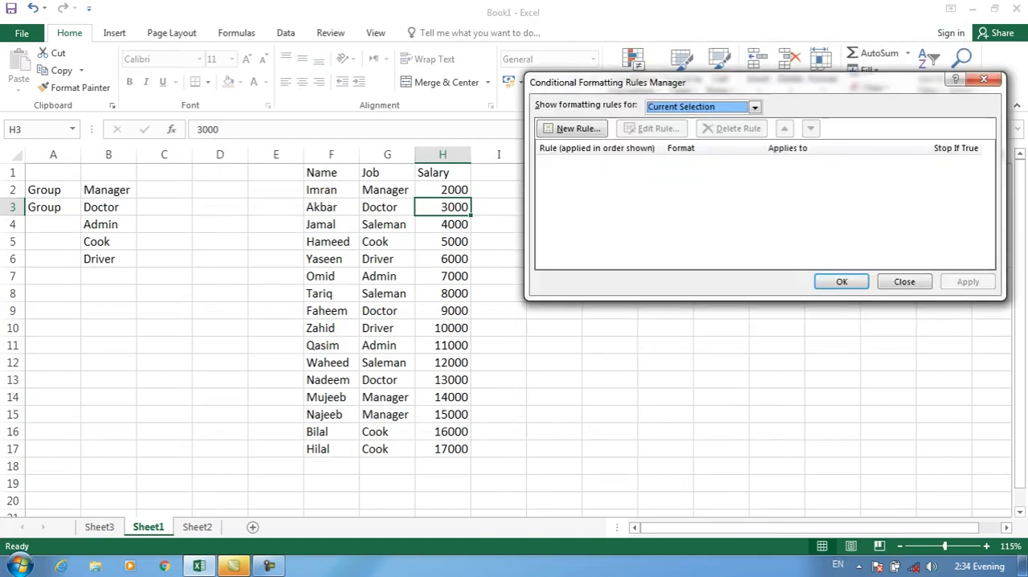
key("Escape")
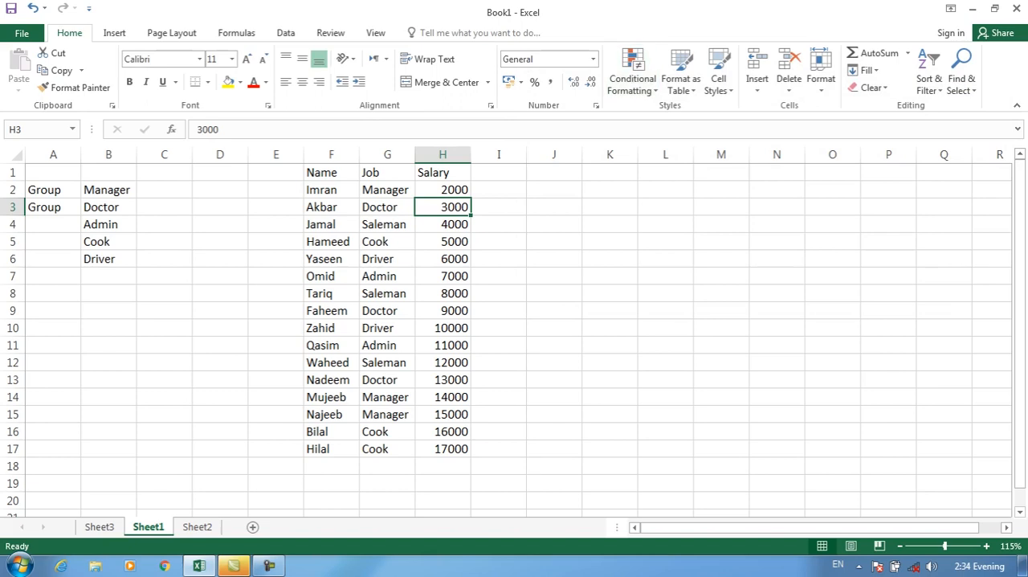
Clear the contents of cells A1:C7 on Sheet1.
left_click_drag(53, 173, 164, 276)
key("Delete")
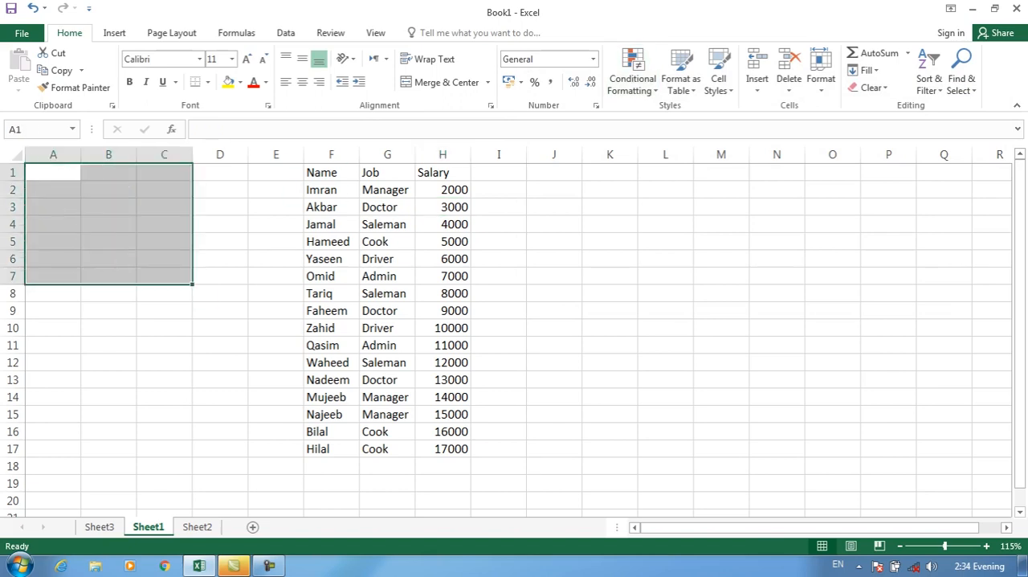
left_click(442, 224)
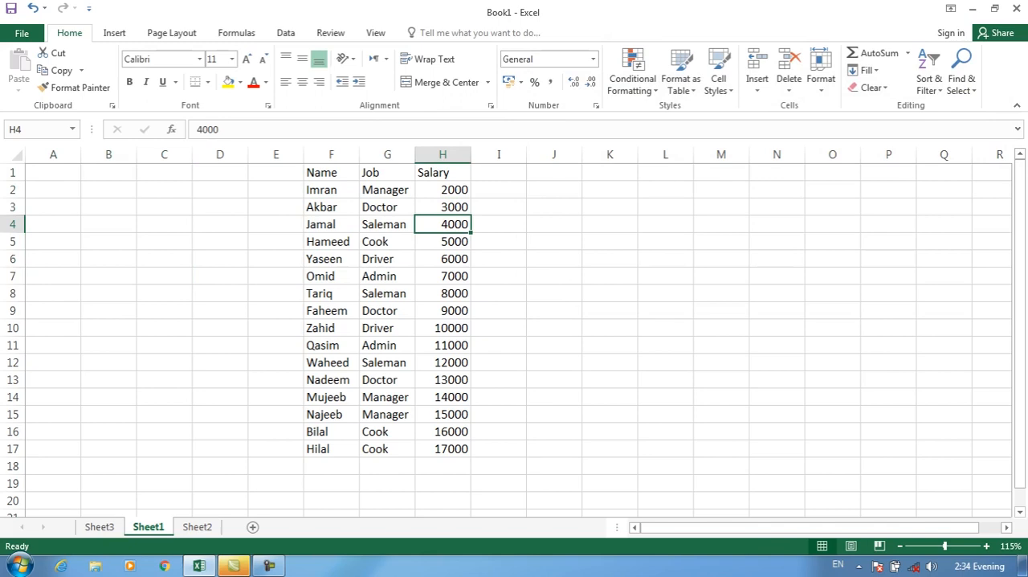
Start a new 2-Color Scale rule for salaries H2:H17 with the minimum set to Number 5000 in red.
left_click_drag(442, 189, 442, 448)
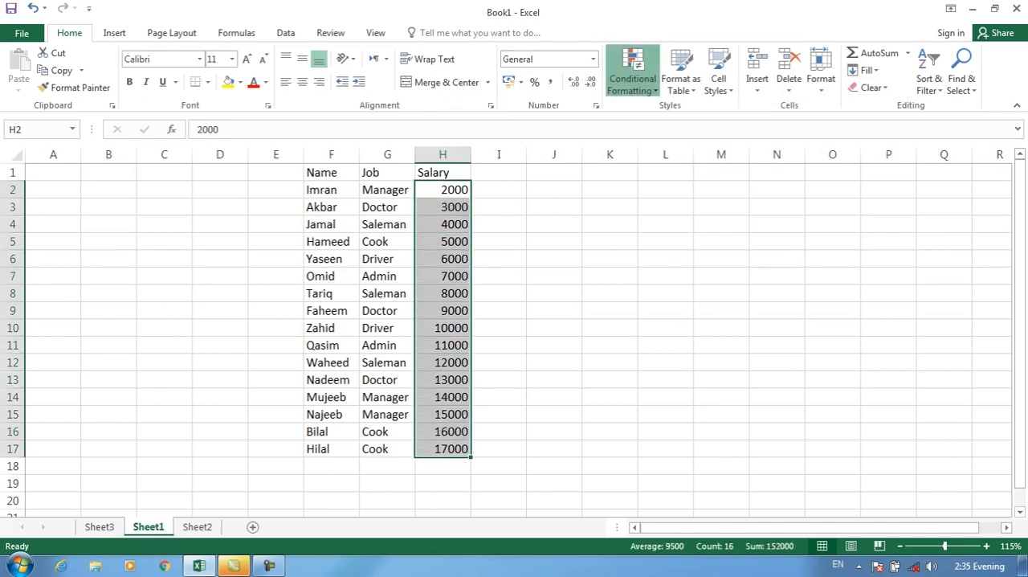
left_click(632, 73)
left_click(652, 275)
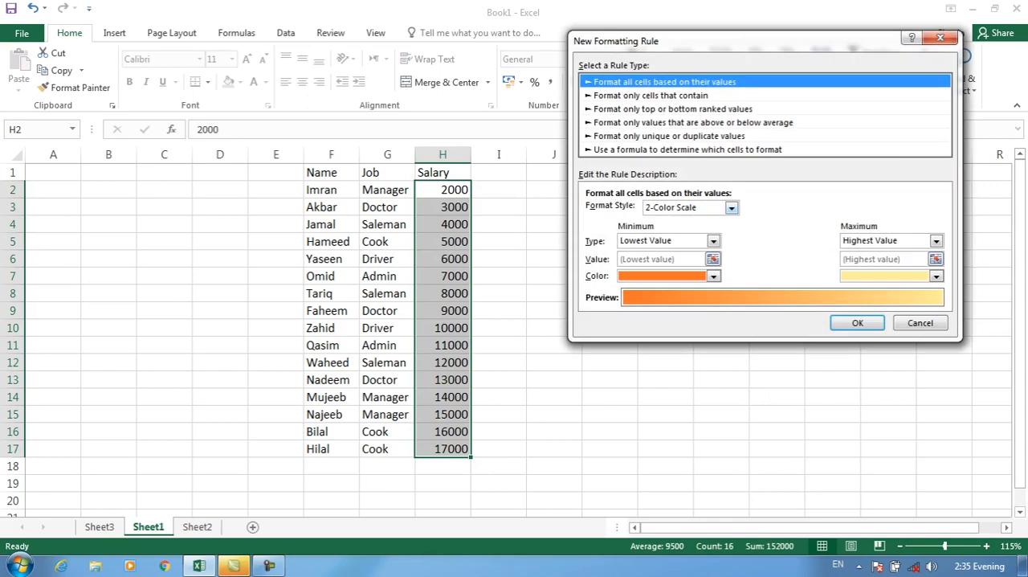
left_click(732, 208)
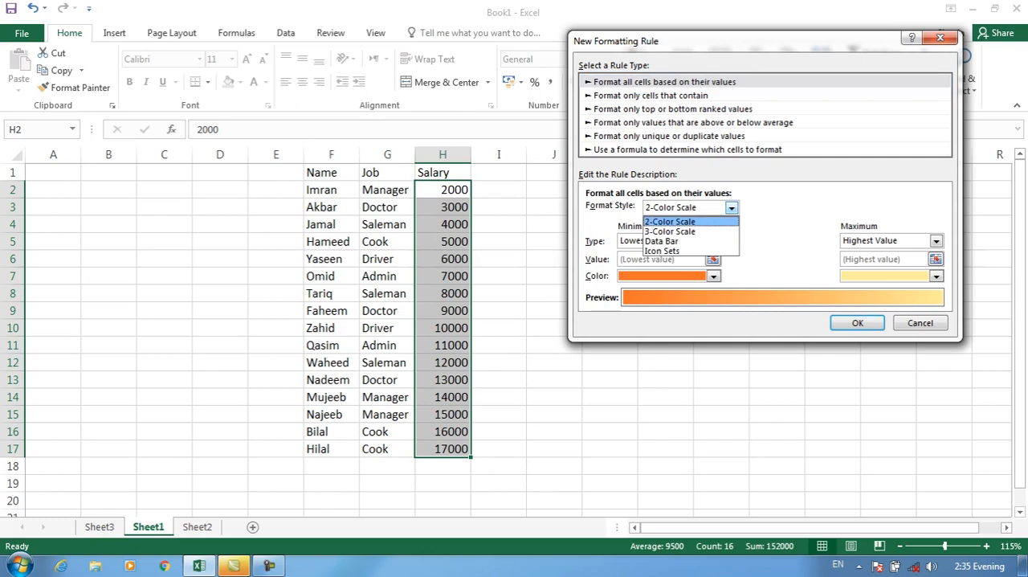
left_click(670, 221)
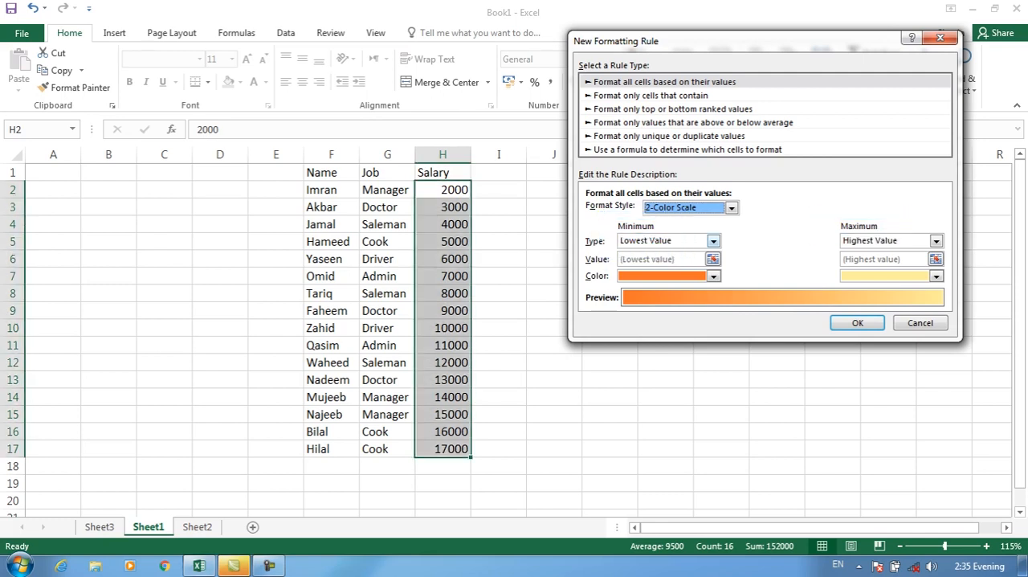
left_click(714, 241)
left_click(664, 263)
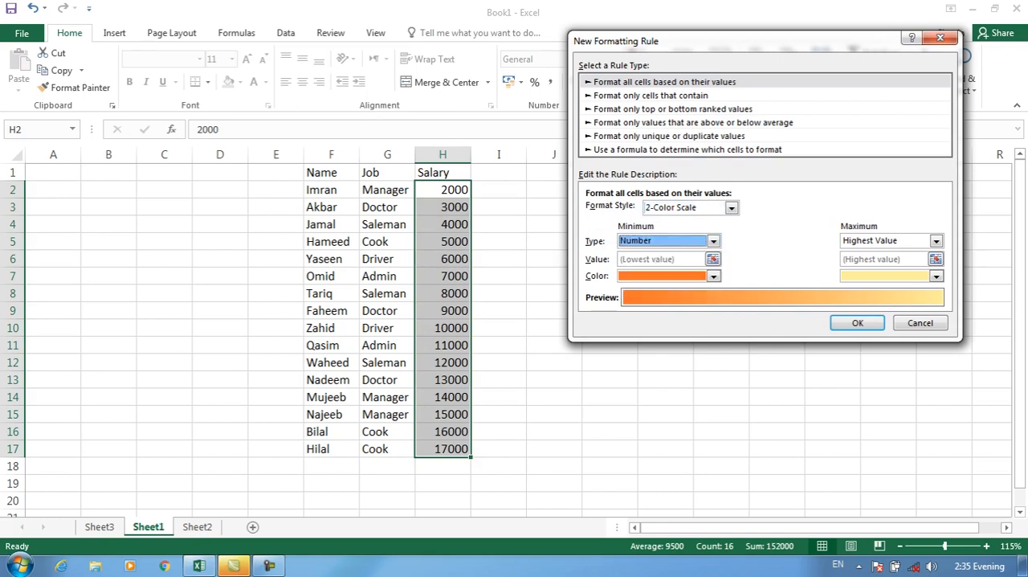
left_click(624, 258)
type("5000")
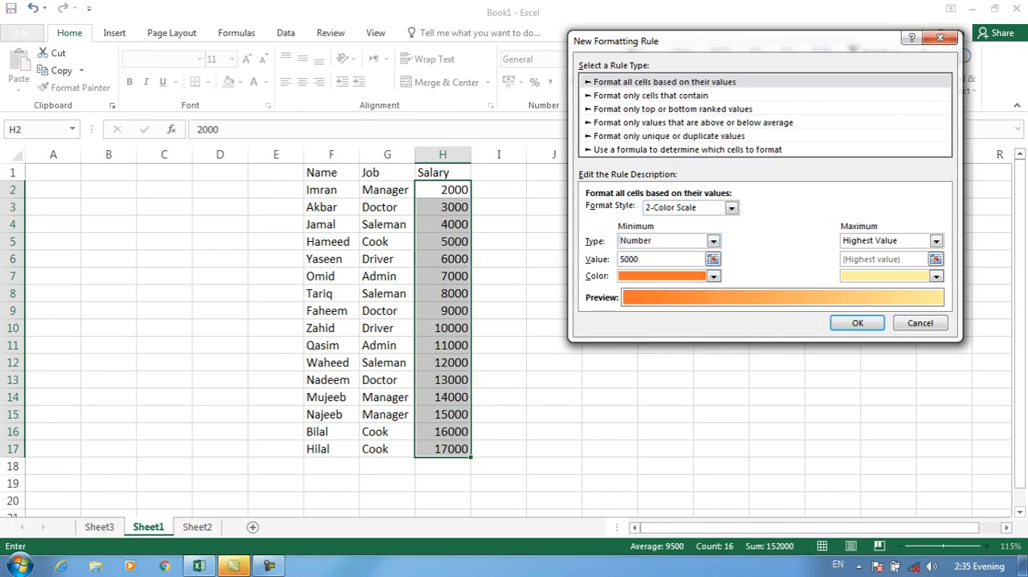
left_click(713, 275)
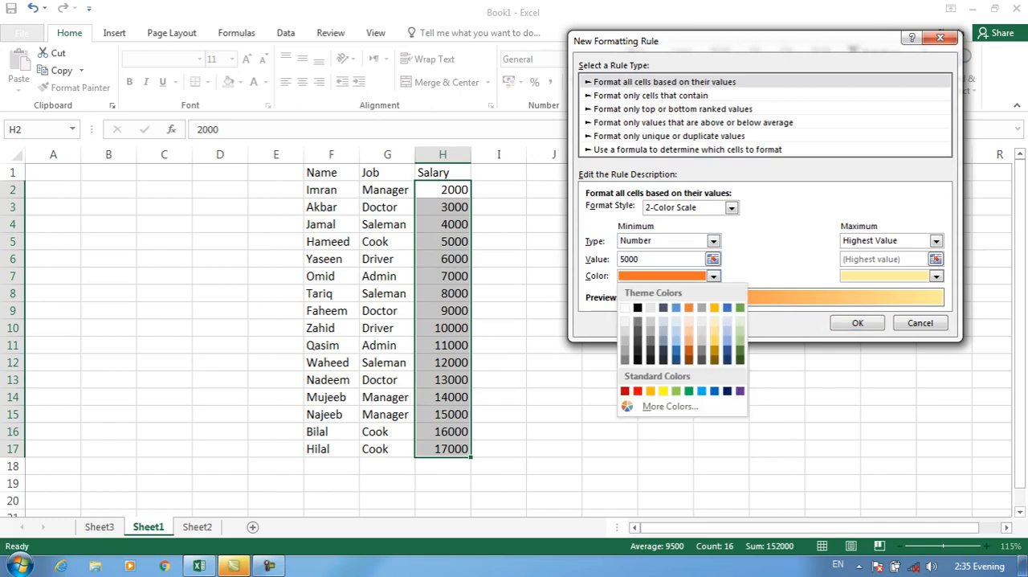
left_click(638, 391)
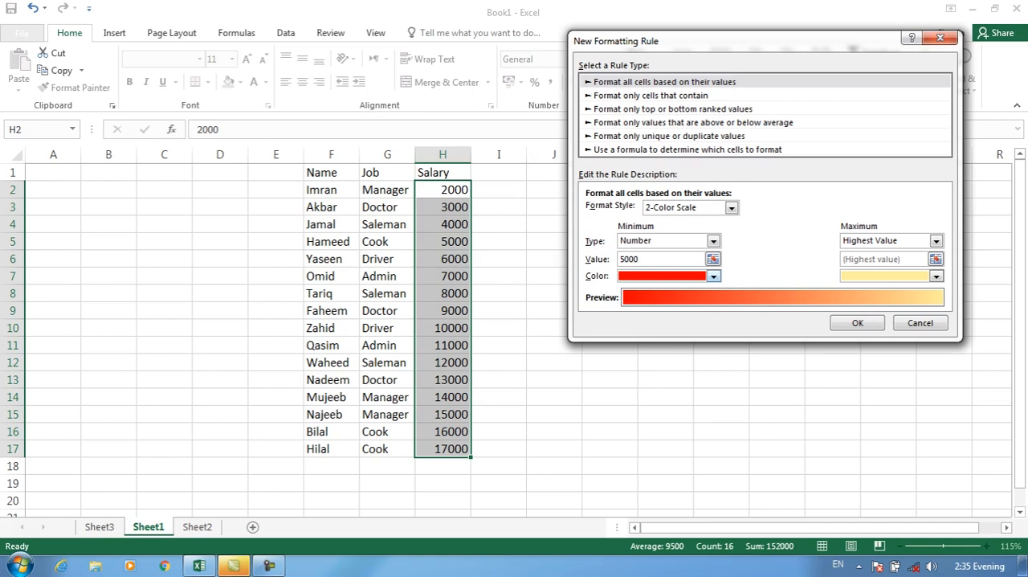
Set the color scale's maximum to Number 5000 in green and apply the rule to the salaries.
left_click(935, 241)
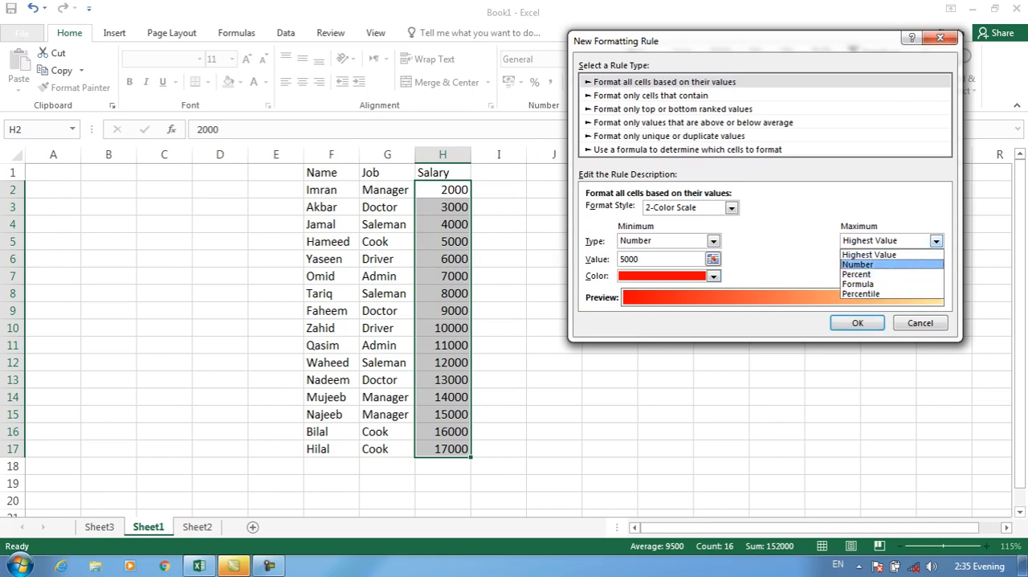
left_click(857, 263)
double_click(845, 259)
type("5000")
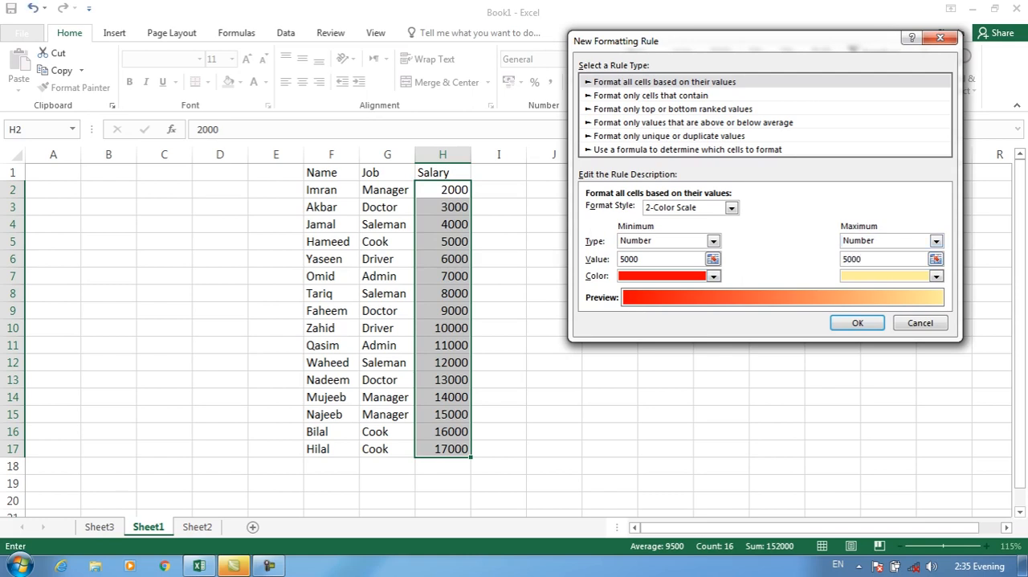
left_click(936, 276)
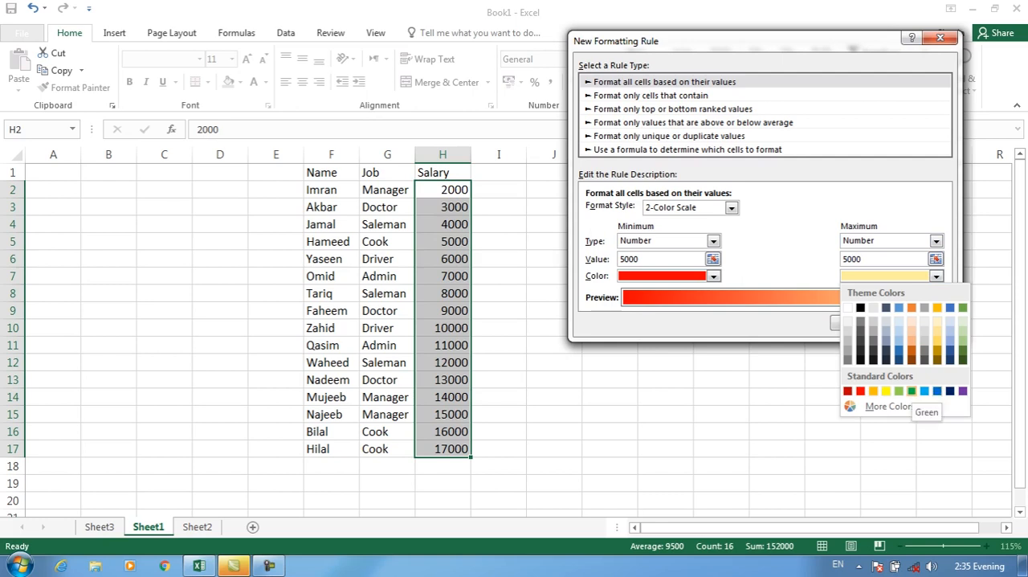
left_click(912, 391)
key("Return")
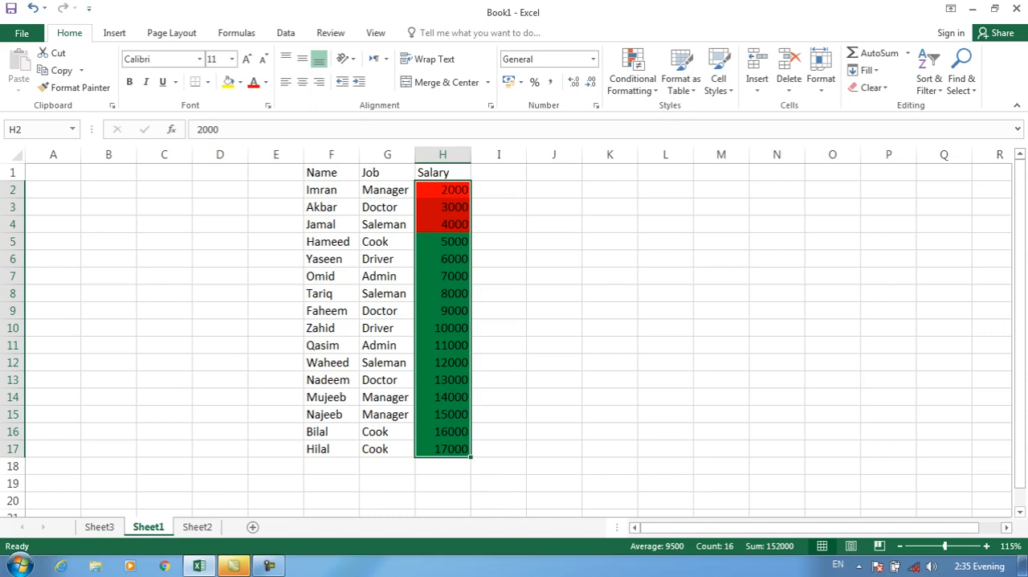
Clear the conditional formatting rules from the selected salary cells H2:H17.
left_click(632, 78)
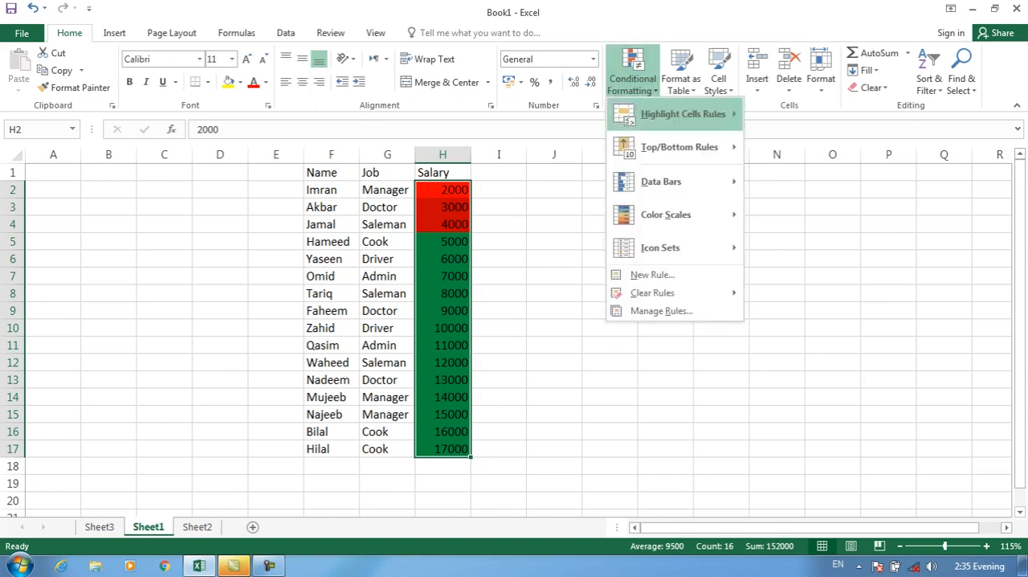
mouse_move(652, 293)
left_click(828, 294)
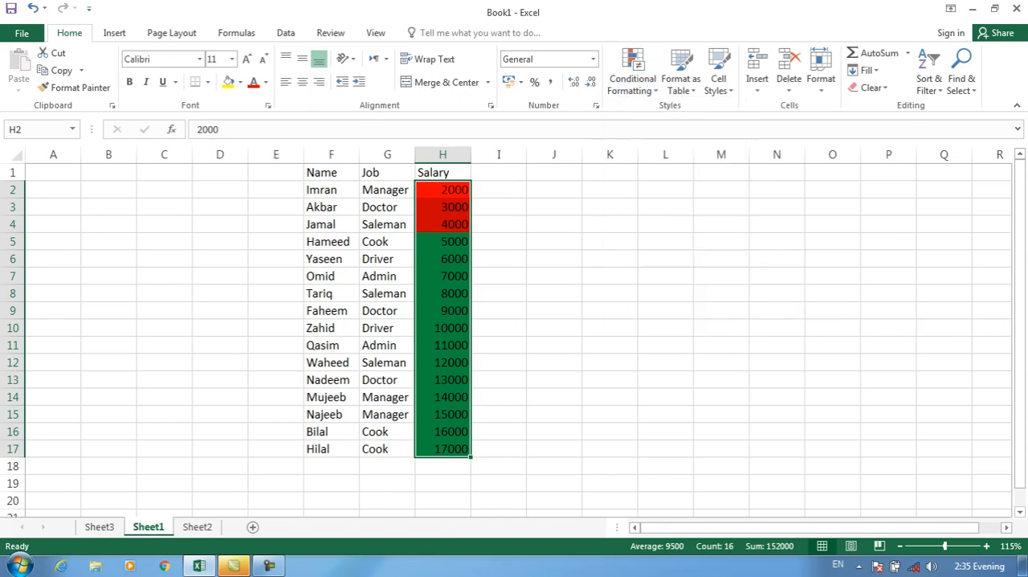
left_click(633, 78)
left_click(659, 273)
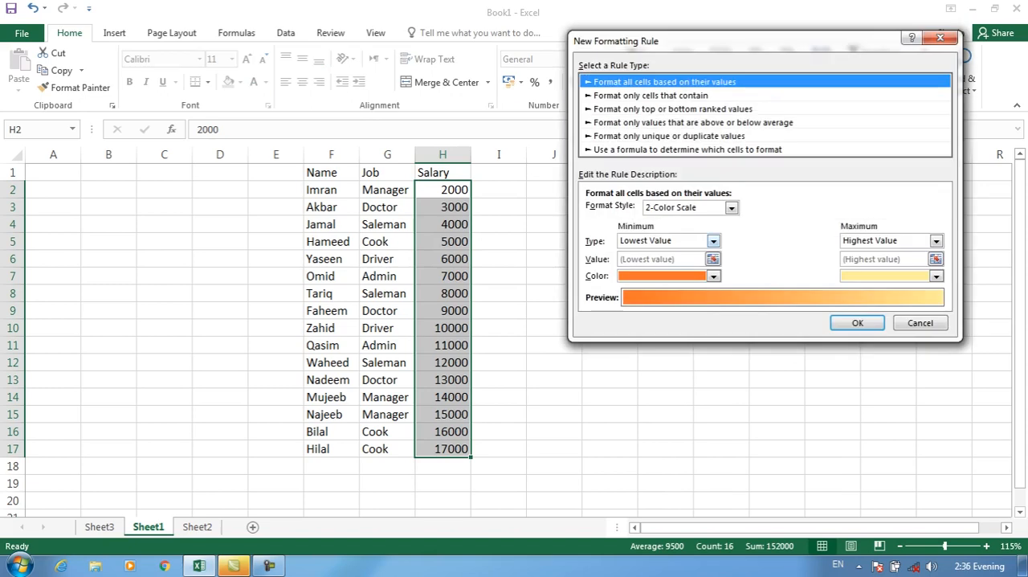
left_click(713, 241)
left_click(634, 274)
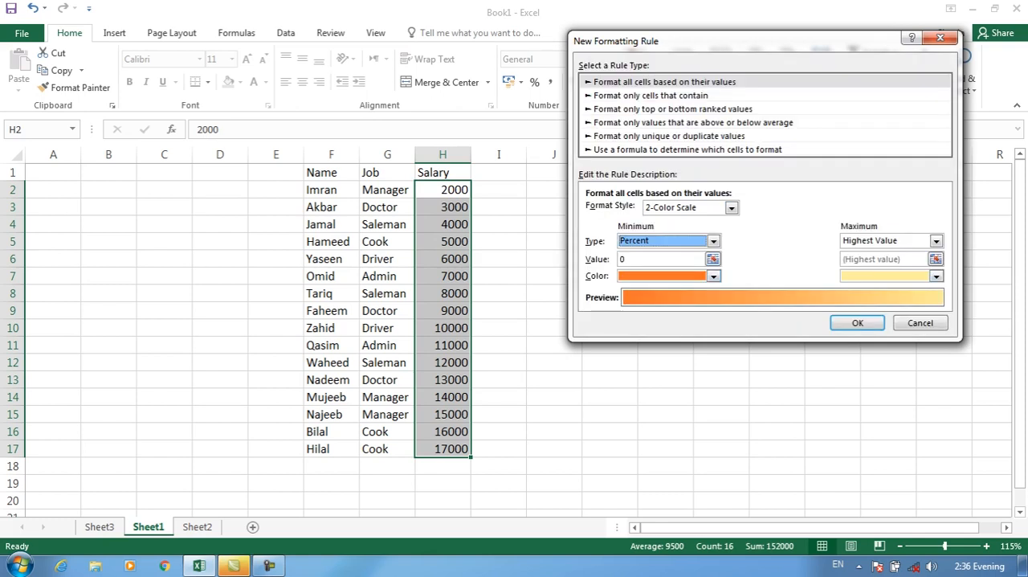
left_click(920, 323)
Start a new formatting rule for averages L2:L14 on Sheet2 with the minimum and maximum types set to Percent.
left_click(197, 527)
left_click_drag(573, 184, 573, 364)
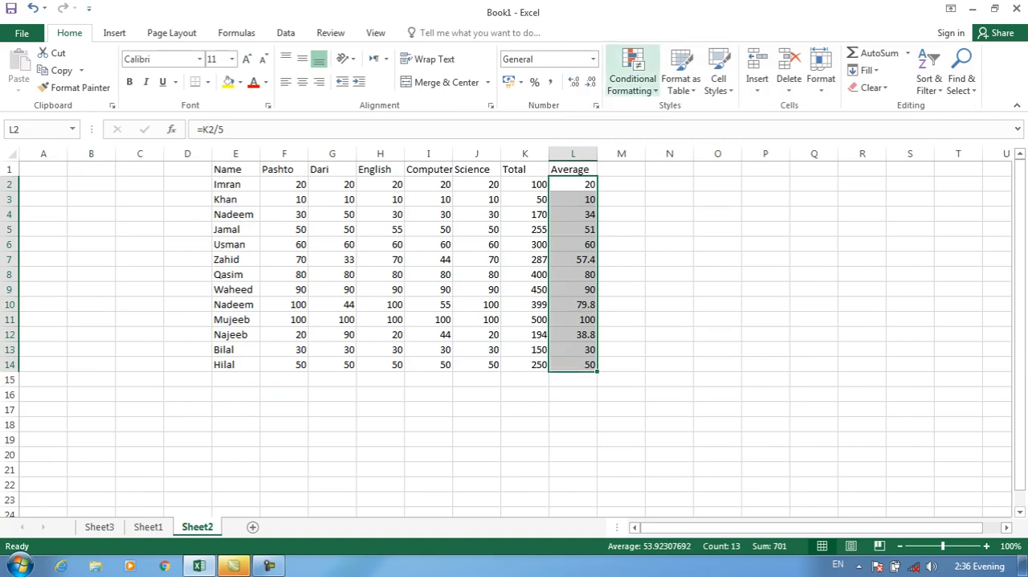
left_click(632, 72)
left_click(642, 273)
left_click(713, 240)
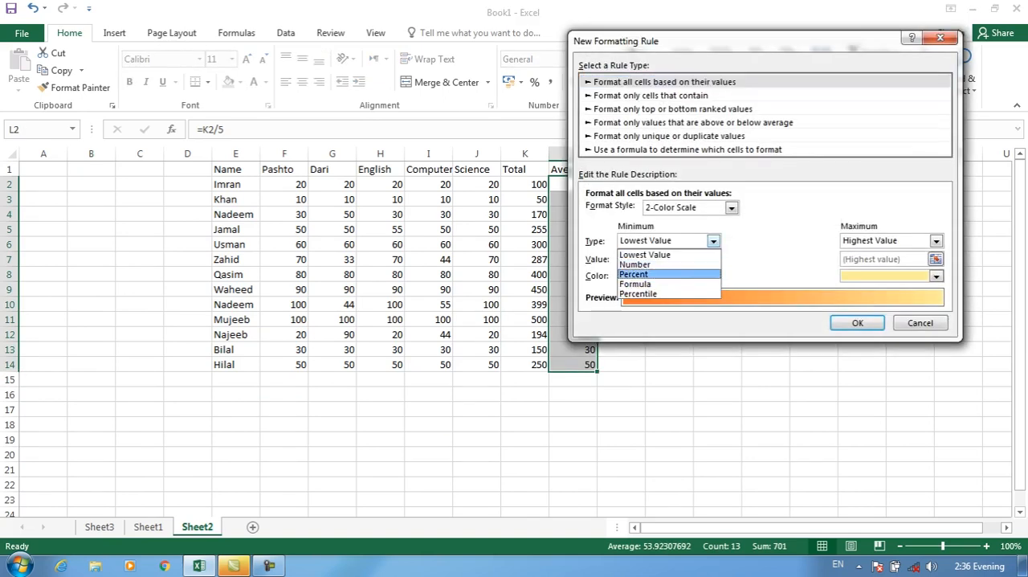
left_click(635, 274)
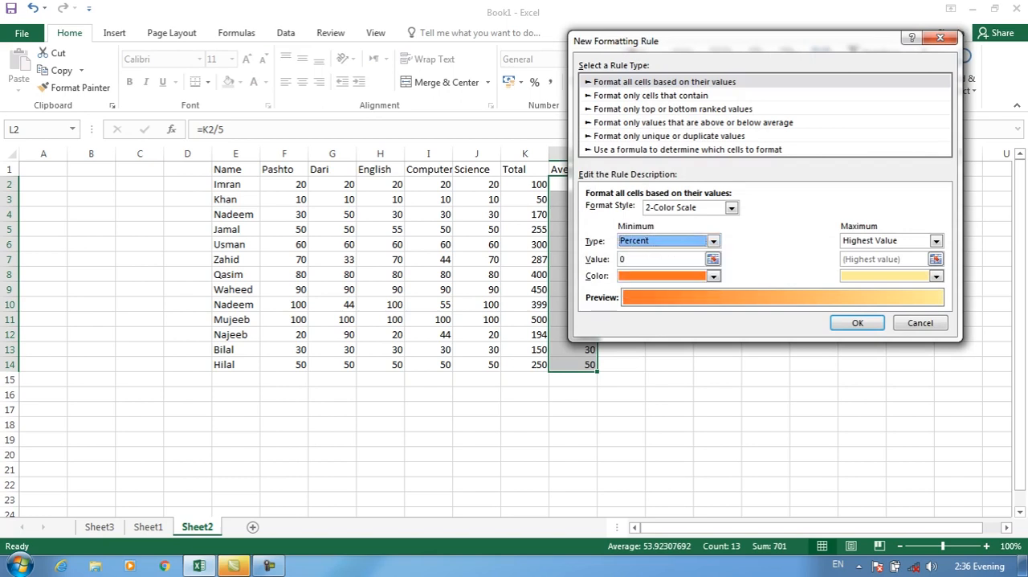
left_click(936, 240)
left_click(857, 274)
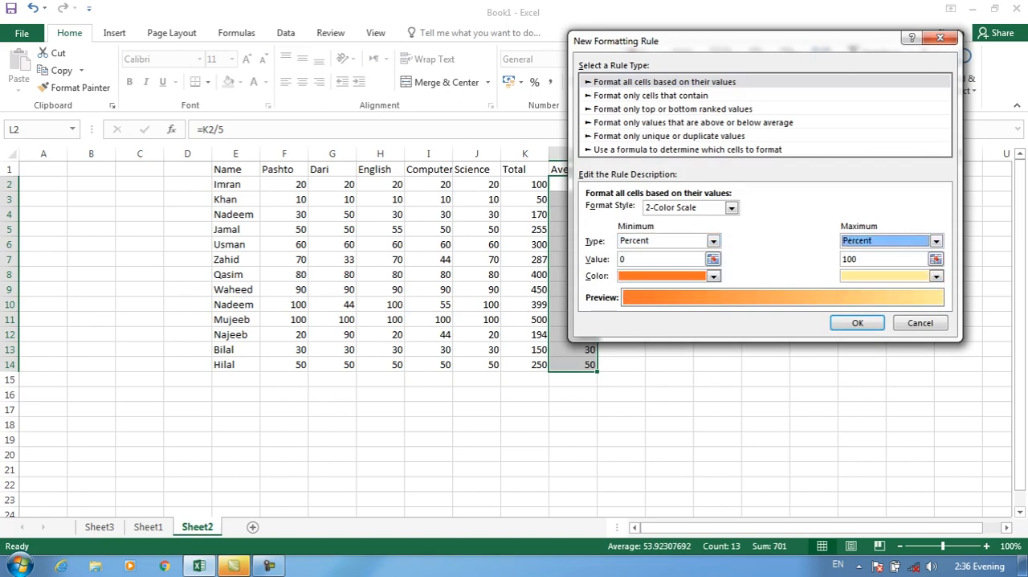
Set the rule's minimum value to 50 percent and change its format style to 3-Color Scale.
left_click_drag(630, 259, 620, 260)
type("50")
left_click(713, 276)
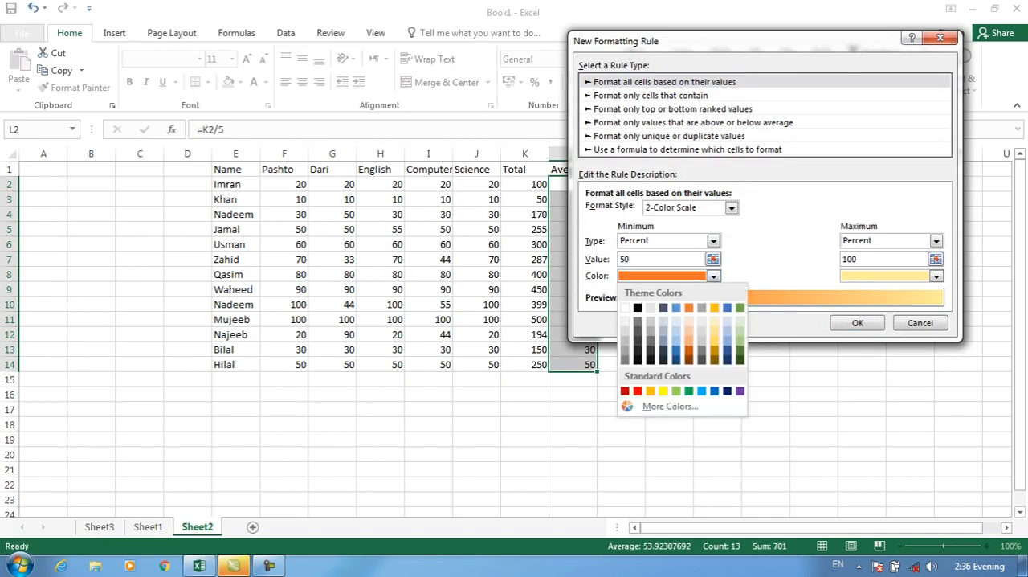
left_click(732, 208)
left_click(671, 232)
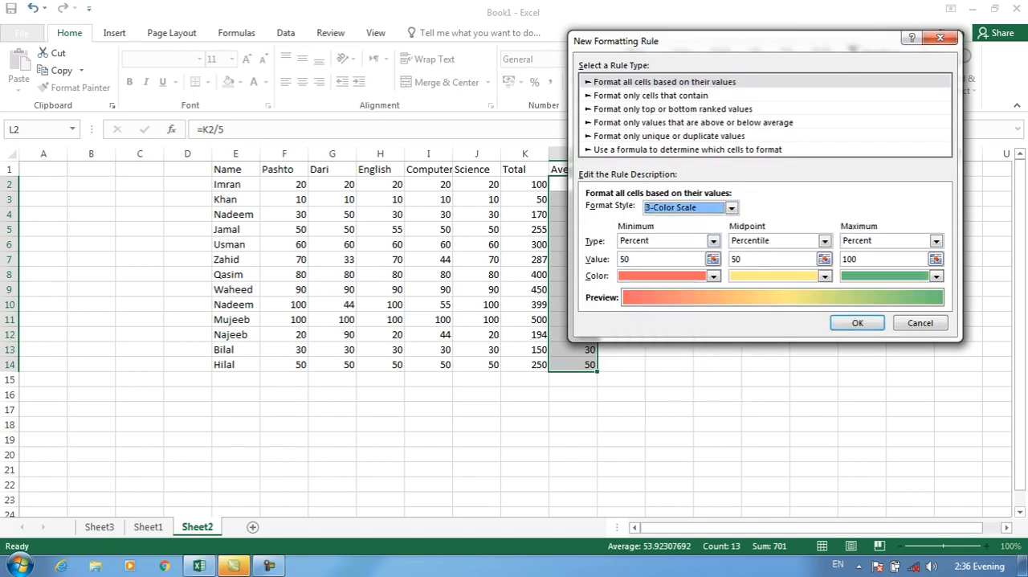
Review the midpoint type options, keeping Percentile, and set the rule's minimum color to red.
left_click(824, 241)
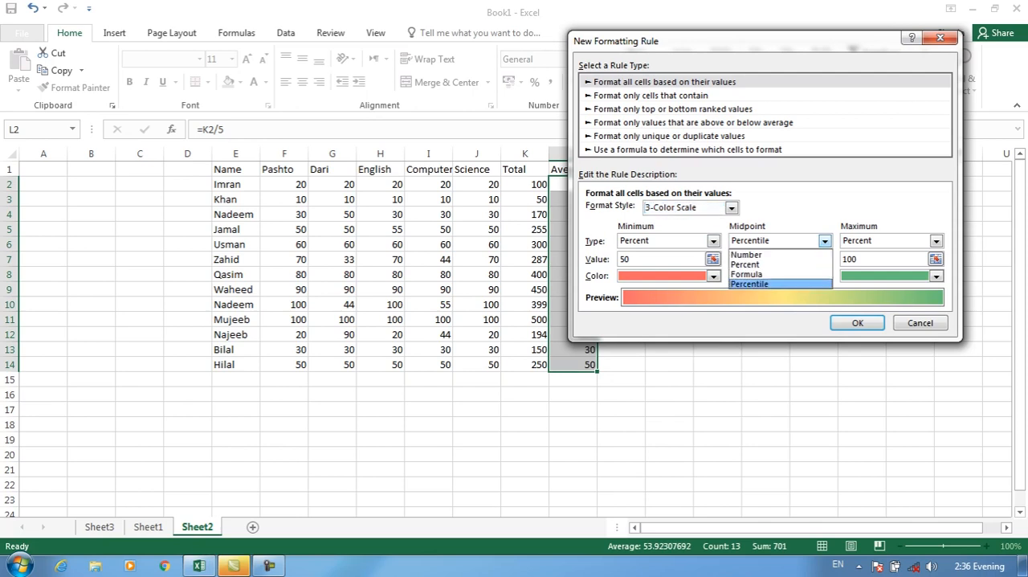
left_click(713, 241)
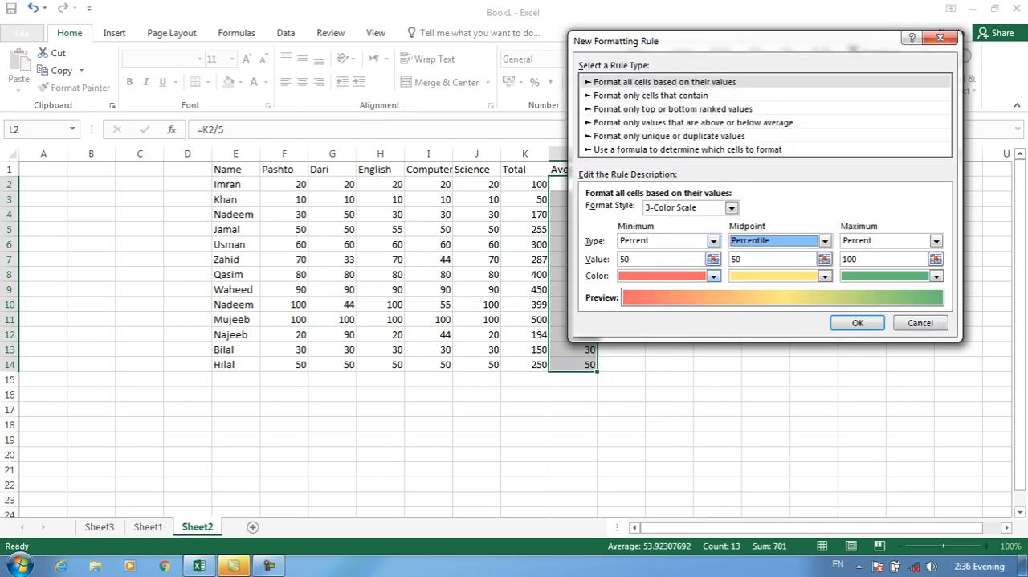
left_click(714, 275)
left_click(639, 391)
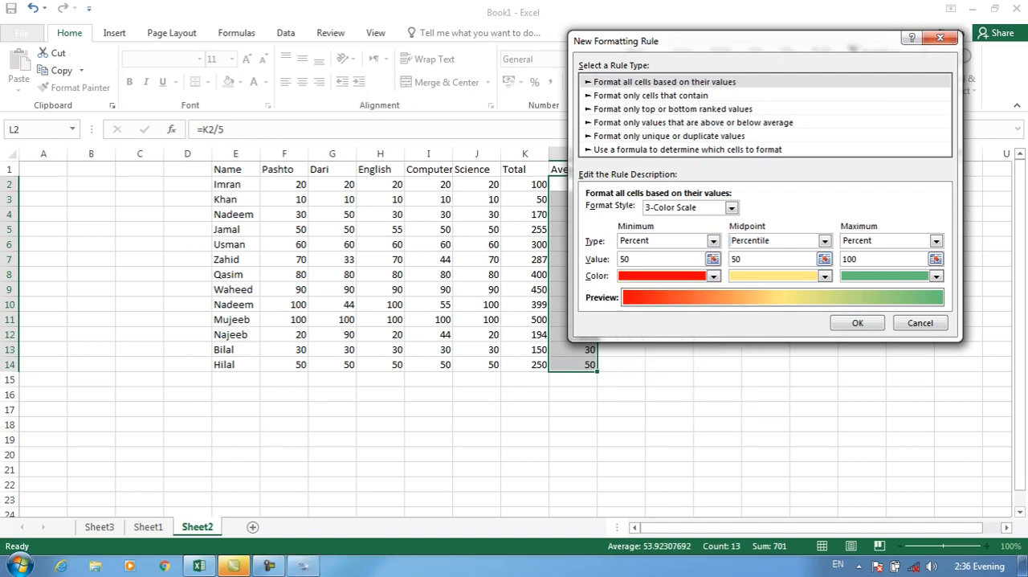
Set the color scale's midpoint type to Percent with a value of 60 and a yellow color.
left_click(824, 241)
left_click(771, 263)
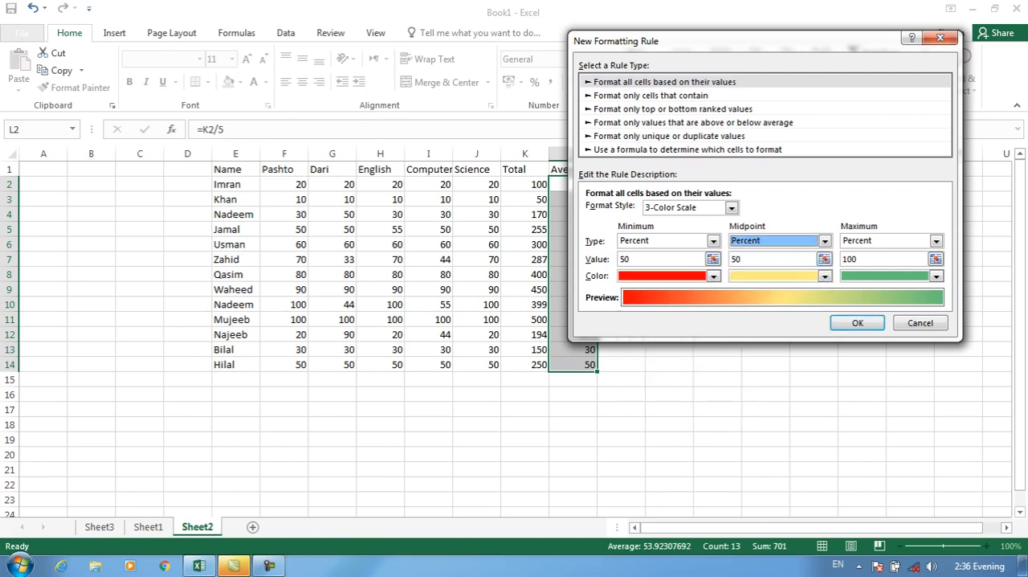
key("Tab")
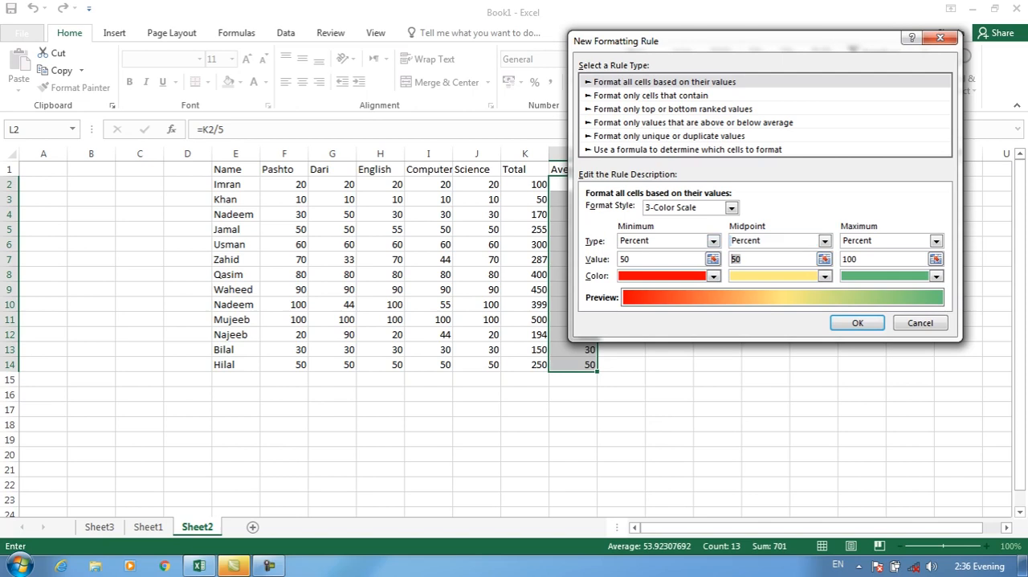
type("60")
left_click(824, 276)
left_click(775, 392)
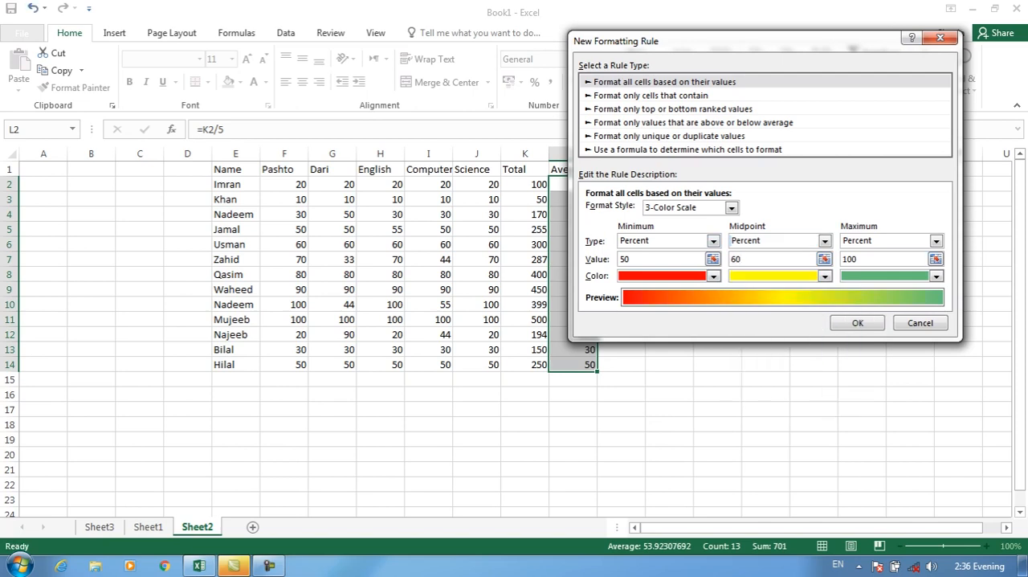
Set the color scale's maximum to 70 percent with a green color and apply the rule to the averages.
double_click(850, 259)
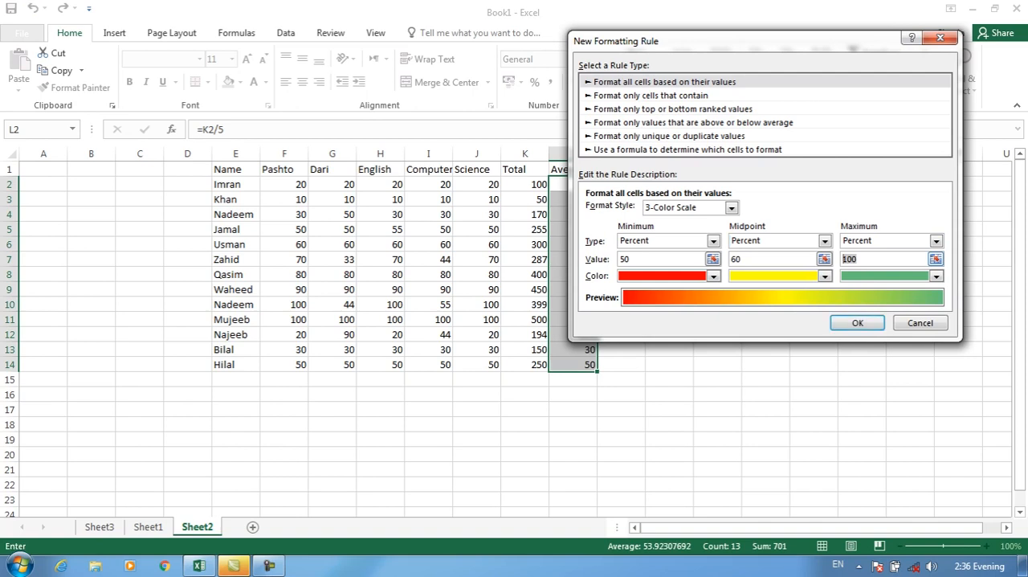
type("70")
left_click(935, 275)
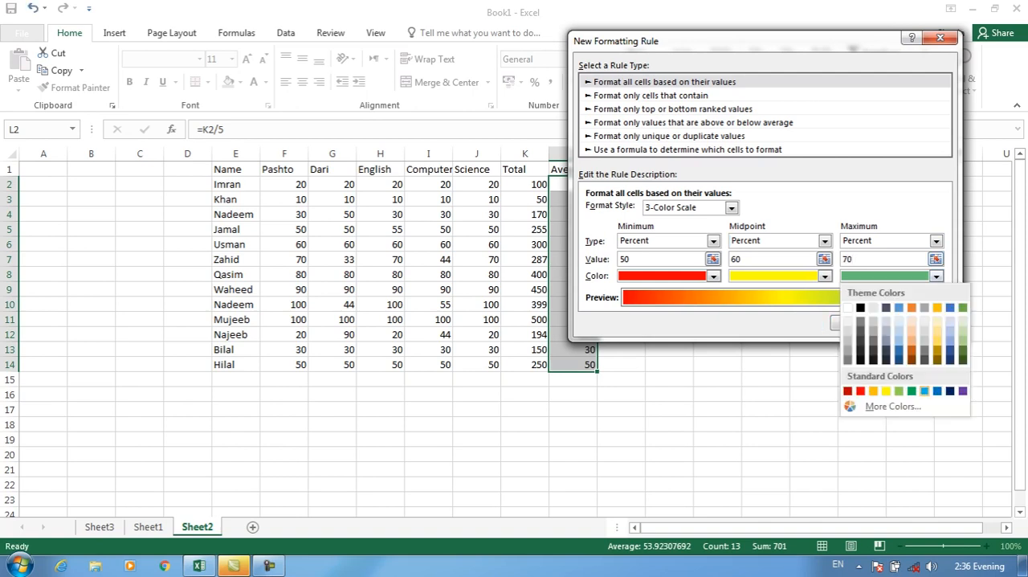
left_click(912, 392)
key("Return")
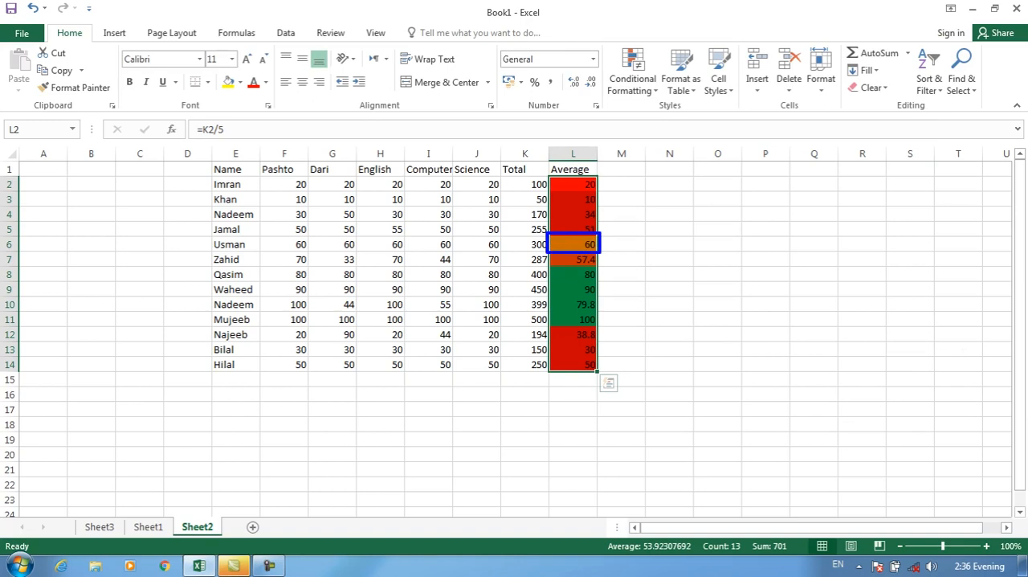
Examine how the average cells in L2:L14 are colored by the 3-color scale.
left_click(574, 244)
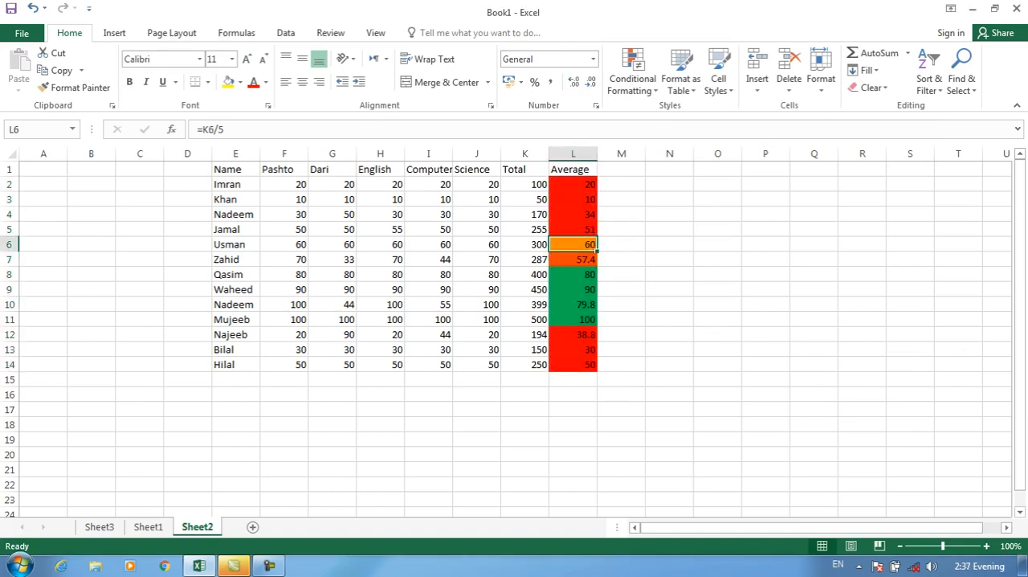
left_click_drag(574, 185, 573, 229)
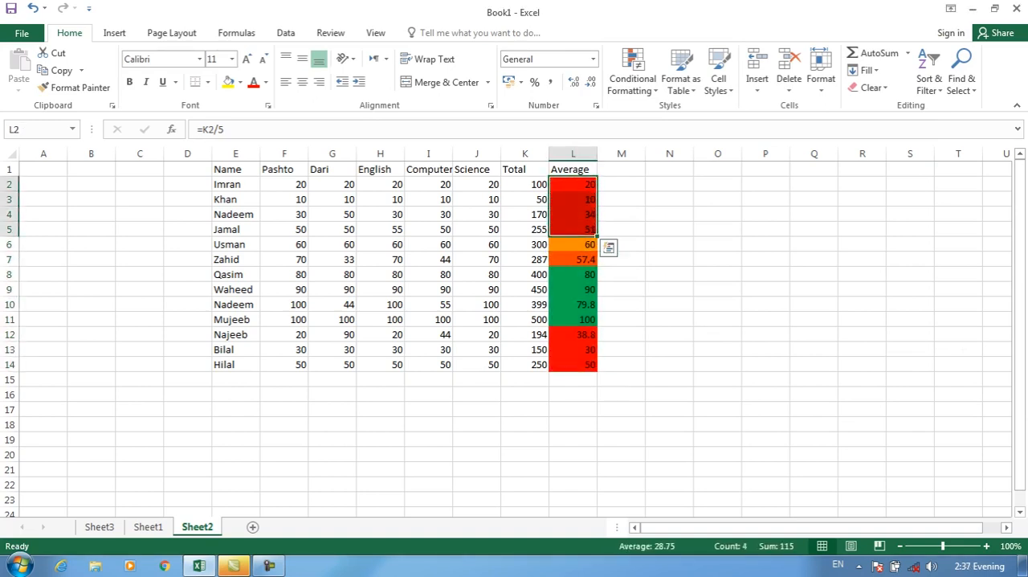
left_click(573, 259)
left_click(574, 215)
left_click(574, 184)
left_click(573, 260)
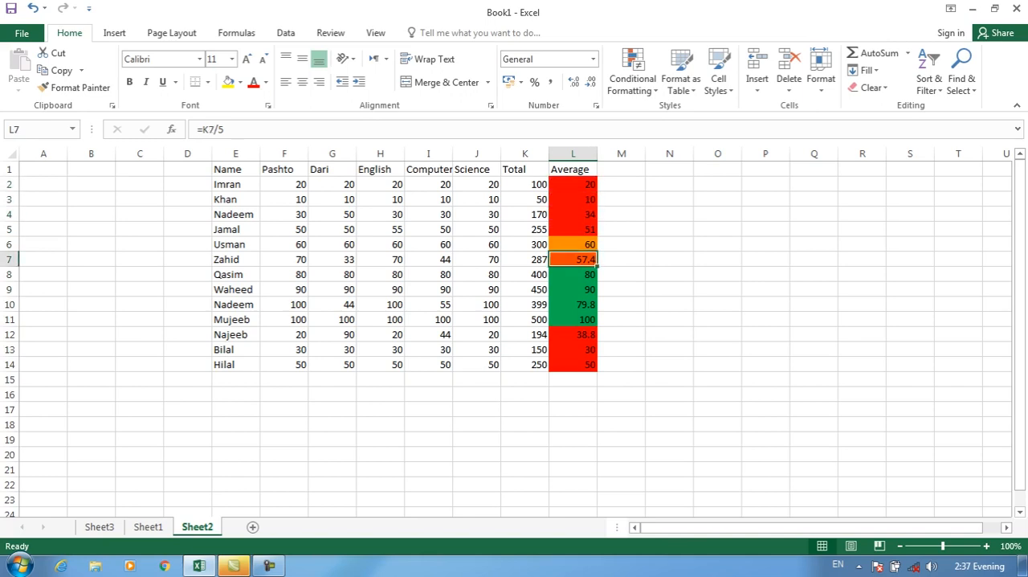
left_click(574, 335)
left_click(573, 365)
left_click(573, 304)
left_click(574, 349)
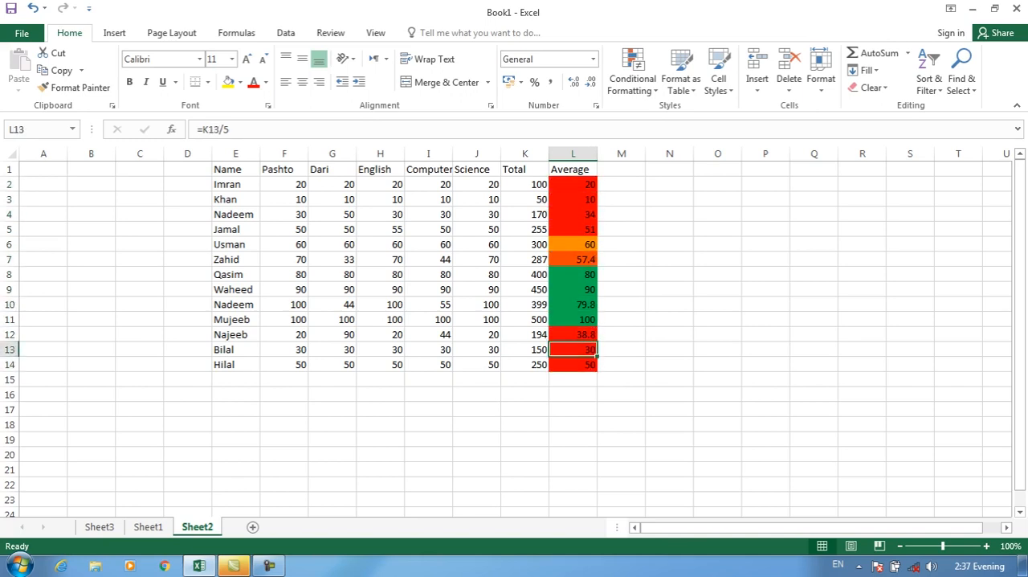
left_click_drag(573, 185, 573, 364)
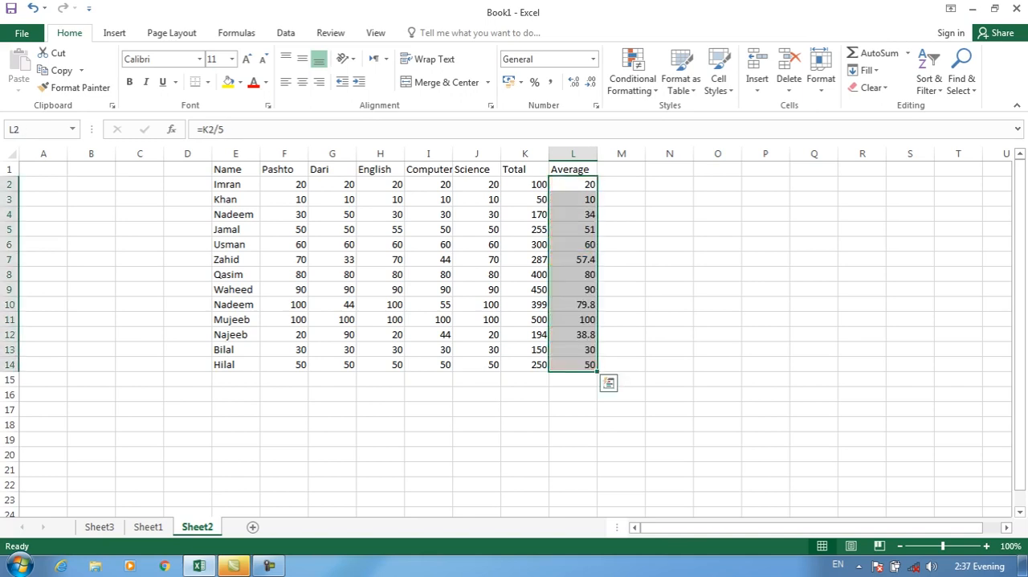
left_click(632, 79)
left_click(652, 275)
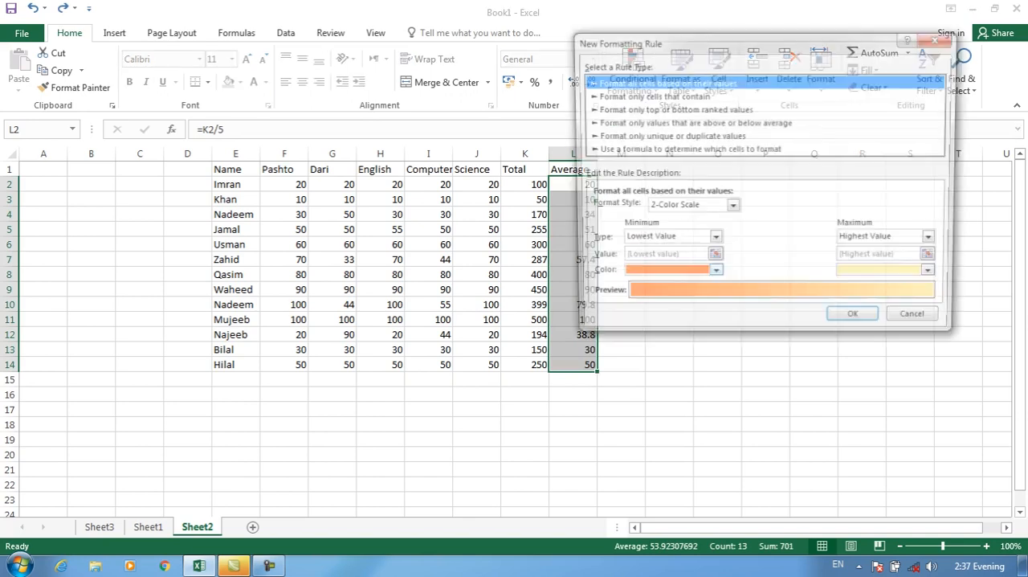
left_click(712, 240)
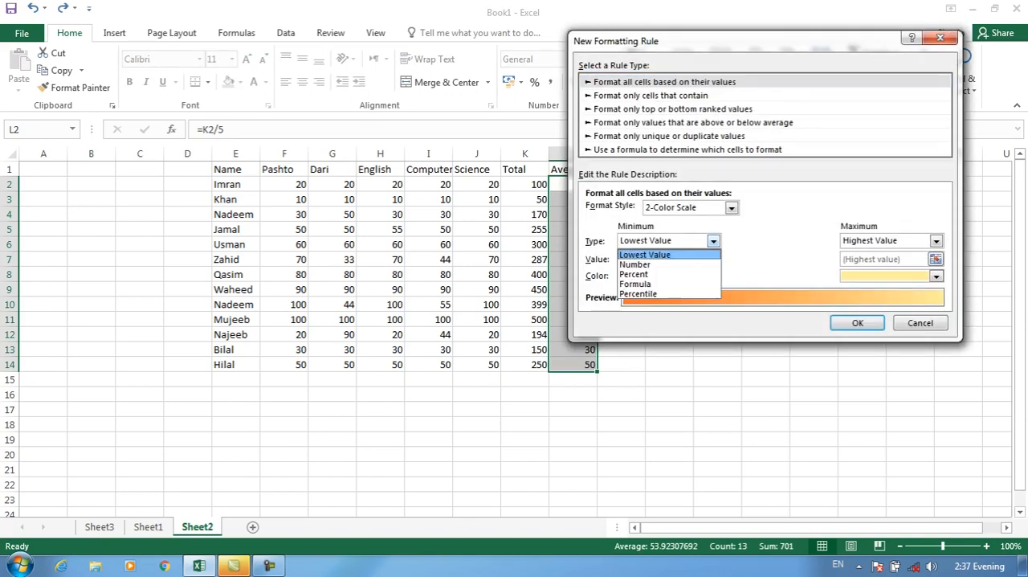
left_click(651, 284)
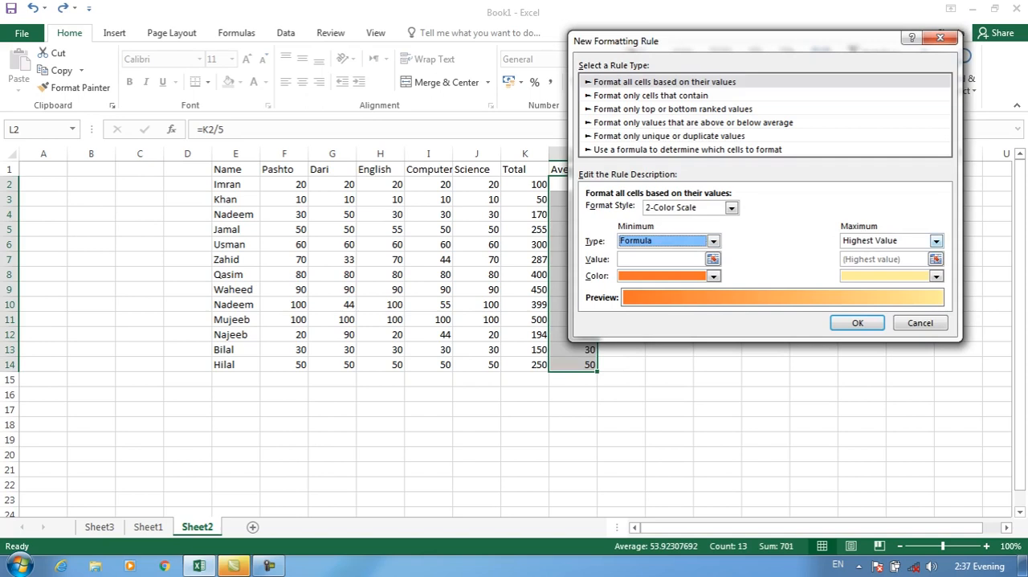
left_click(936, 241)
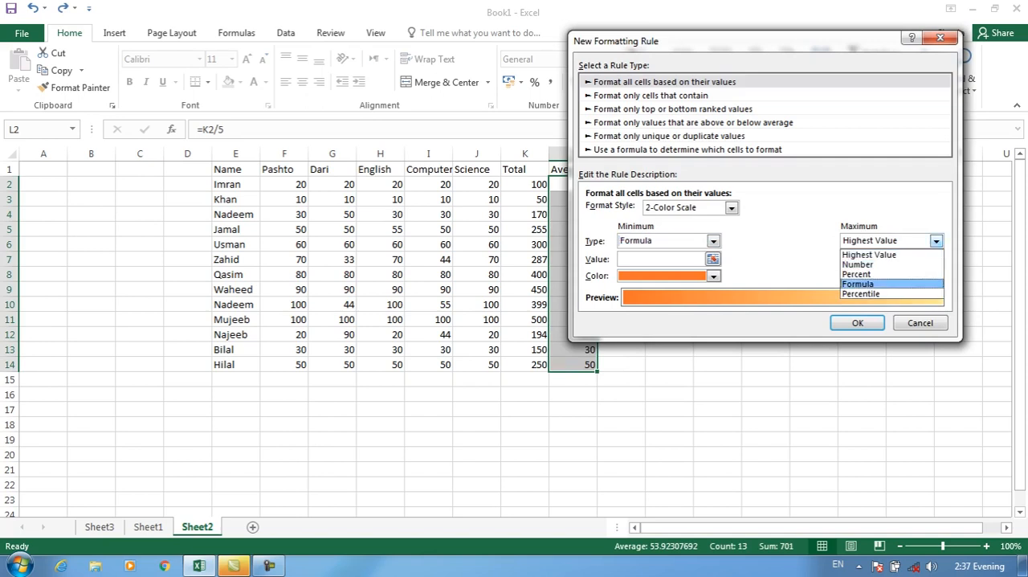
left_click(935, 240)
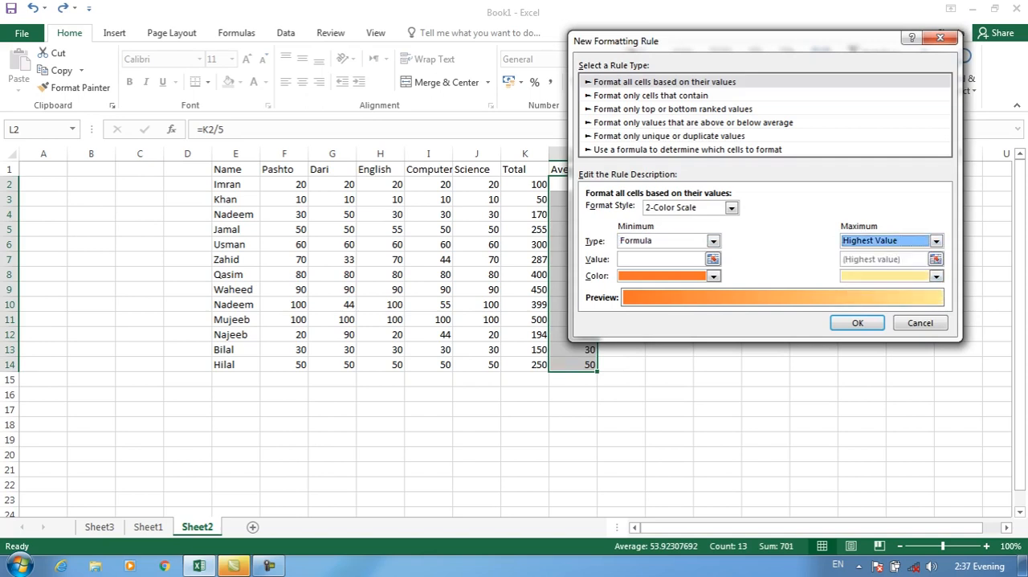
left_click(650, 96)
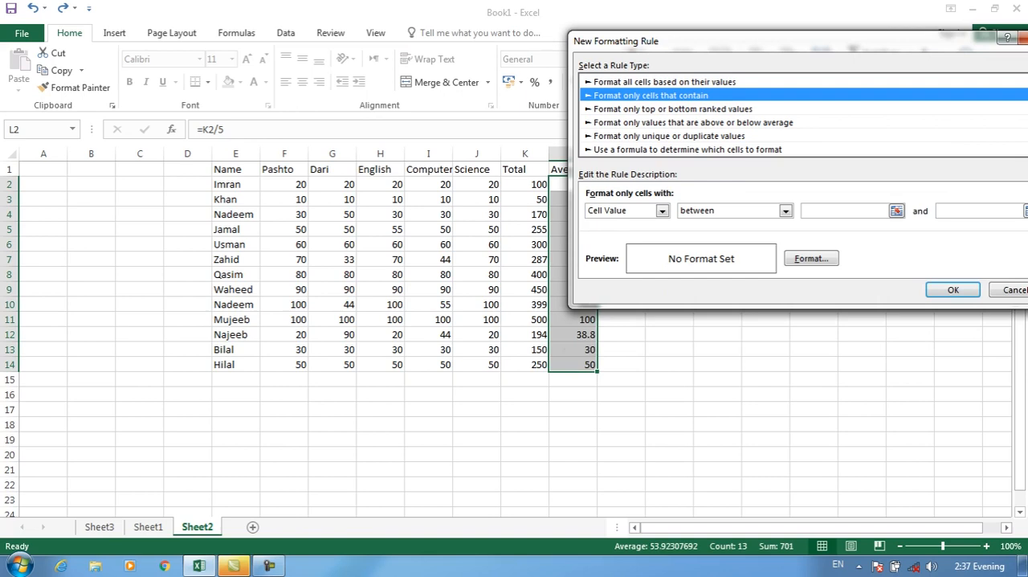
left_click_drag(723, 41, 527, 23)
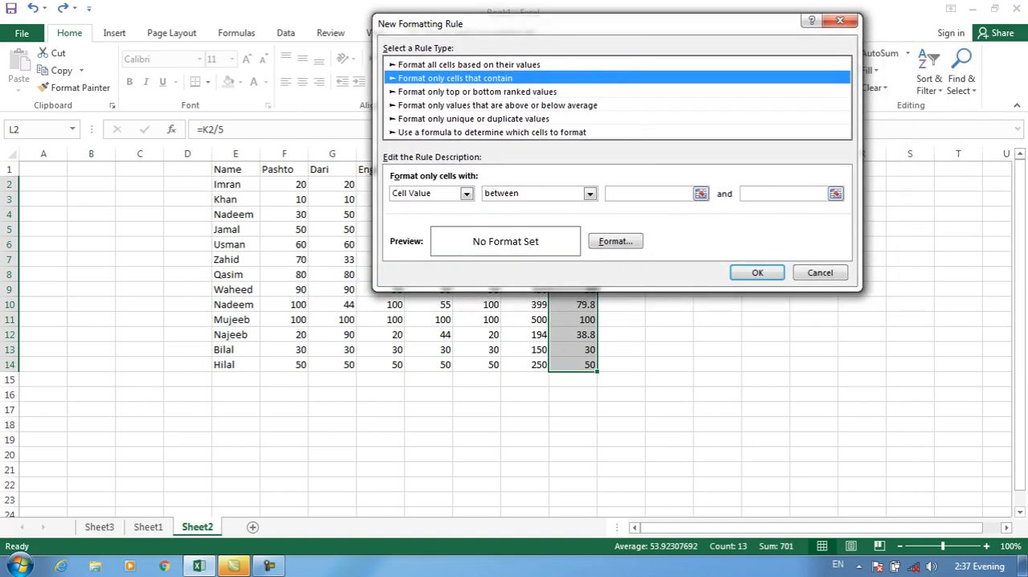
left_click(467, 194)
left_click(467, 194)
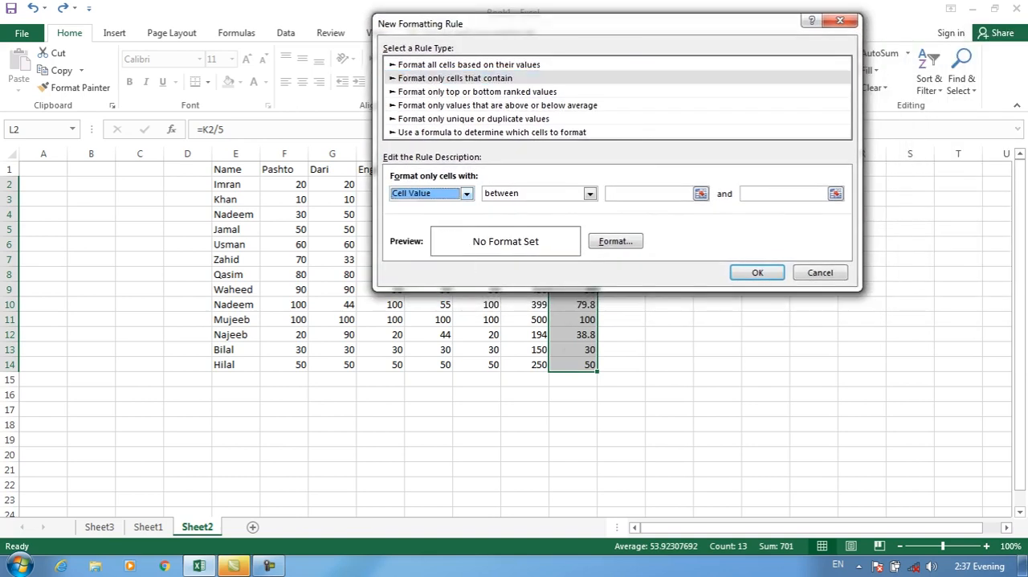
left_click(820, 274)
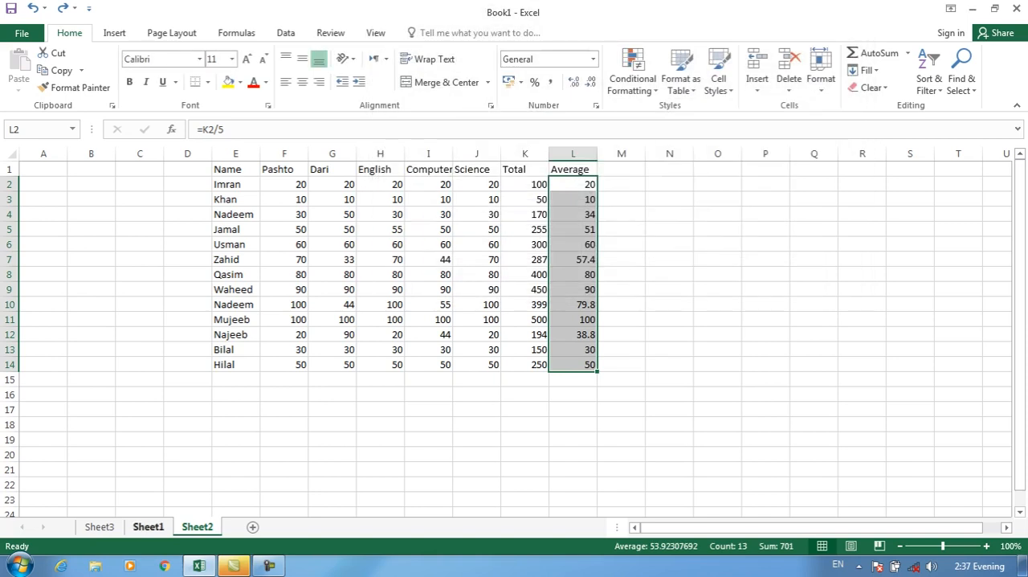
Start a new rule for salaries H2:H17 on Sheet1 that formats only cells with values between 5000 and 10000.
left_click(148, 526)
left_click(633, 73)
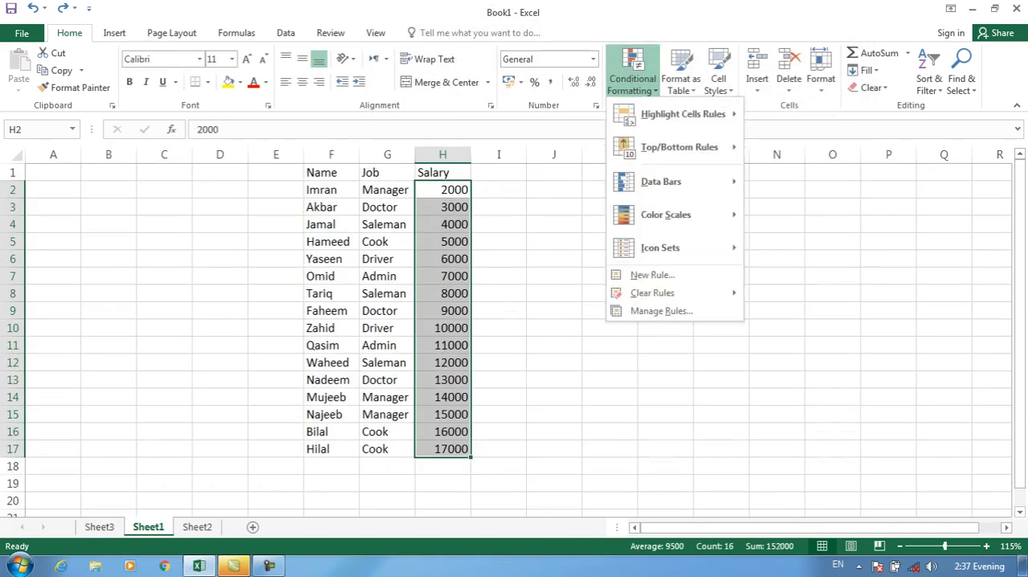
left_click(652, 275)
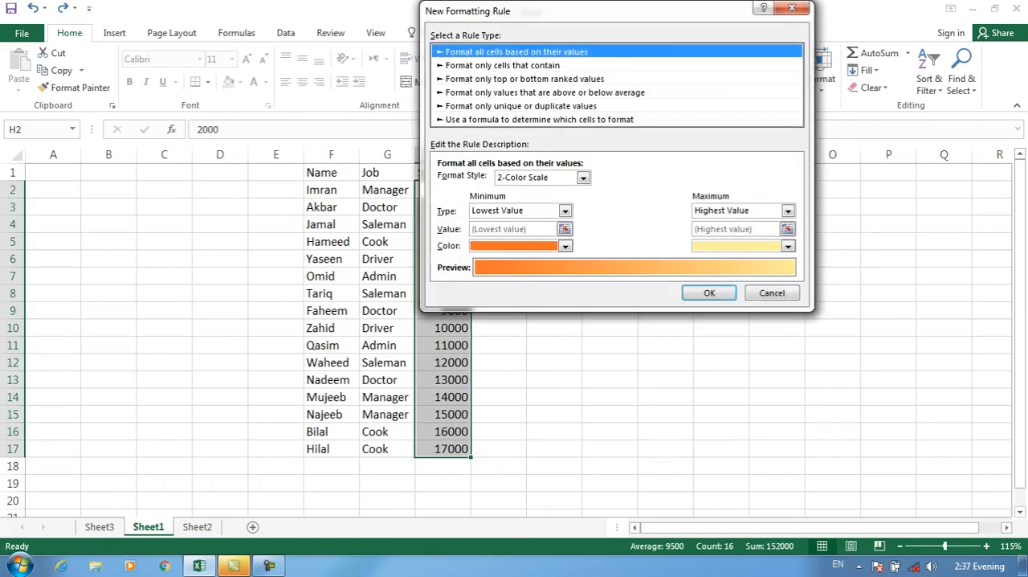
left_click(503, 65)
left_click(694, 181)
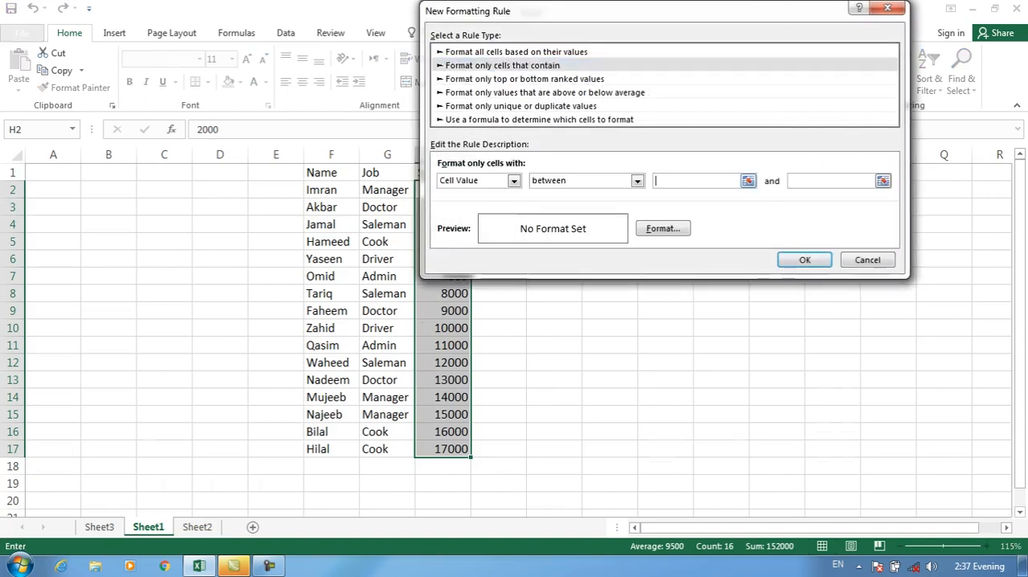
type("5000")
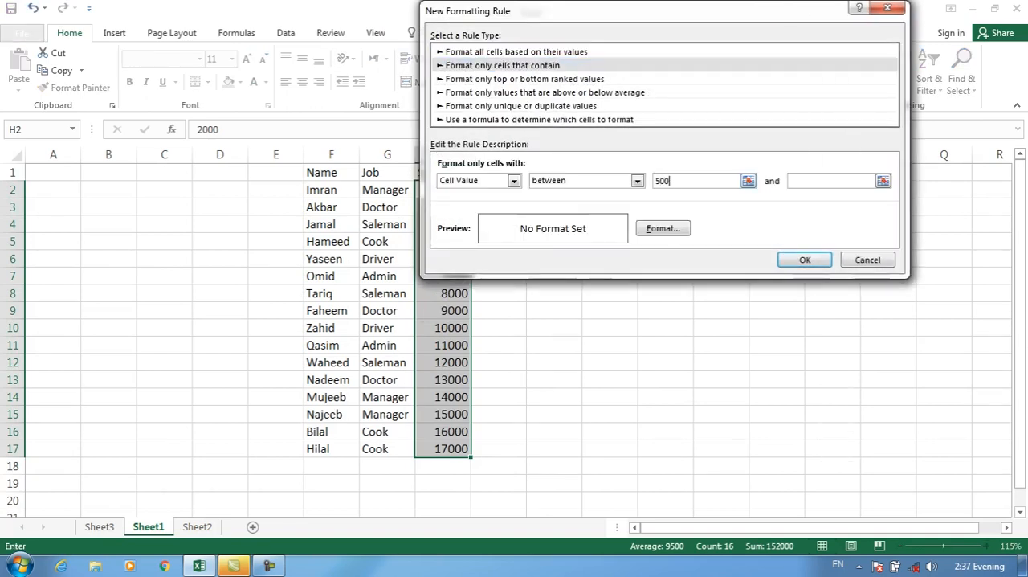
key("Tab")
type("10")
key("BackSpace")
key("BackSpace")
type("10000")
Give the between rule a bold red font and apply it to the salaries.
key("alt+f")
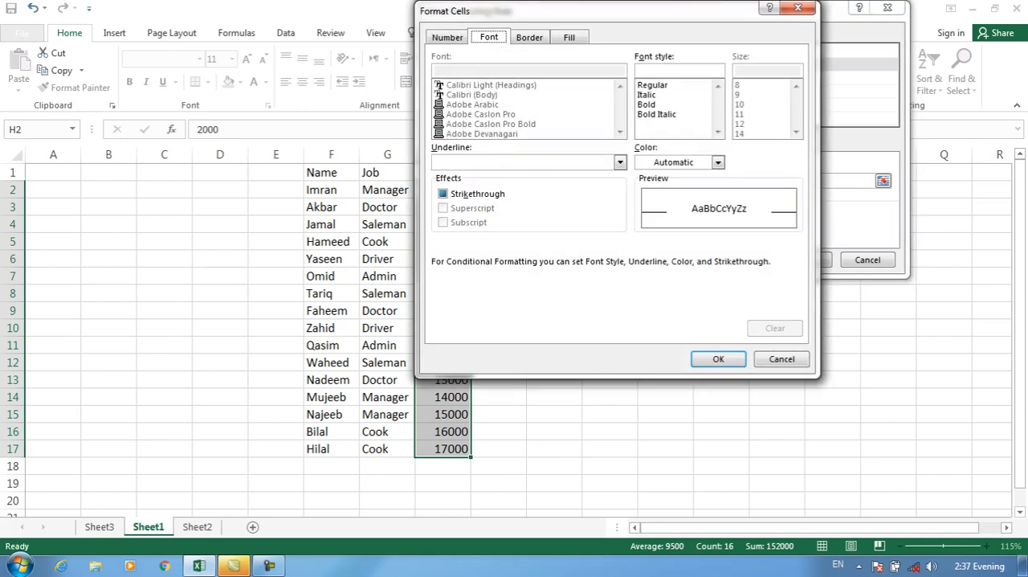
left_click(660, 104)
left_click(717, 162)
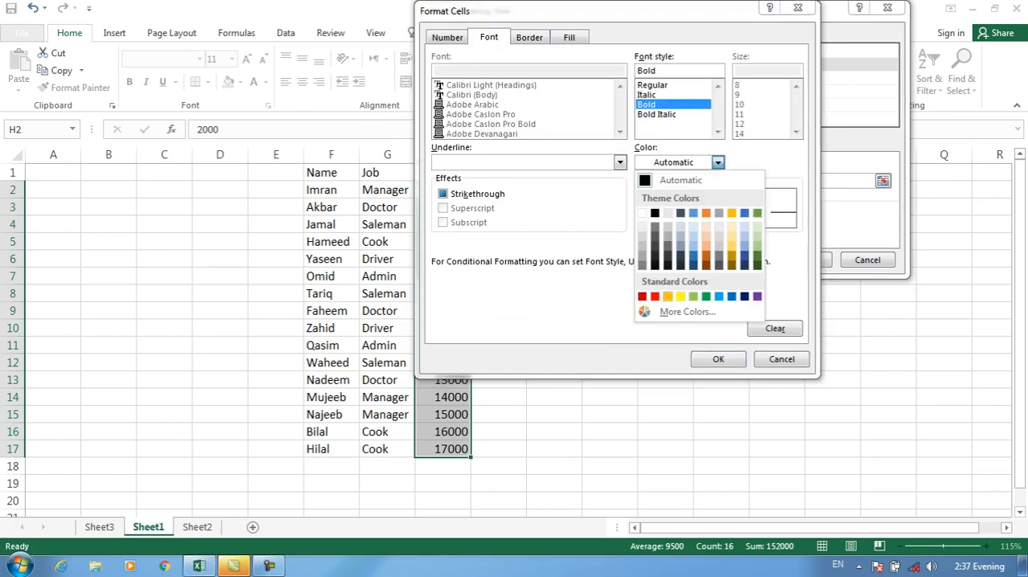
left_click(667, 296)
left_click(718, 358)
left_click(805, 260)
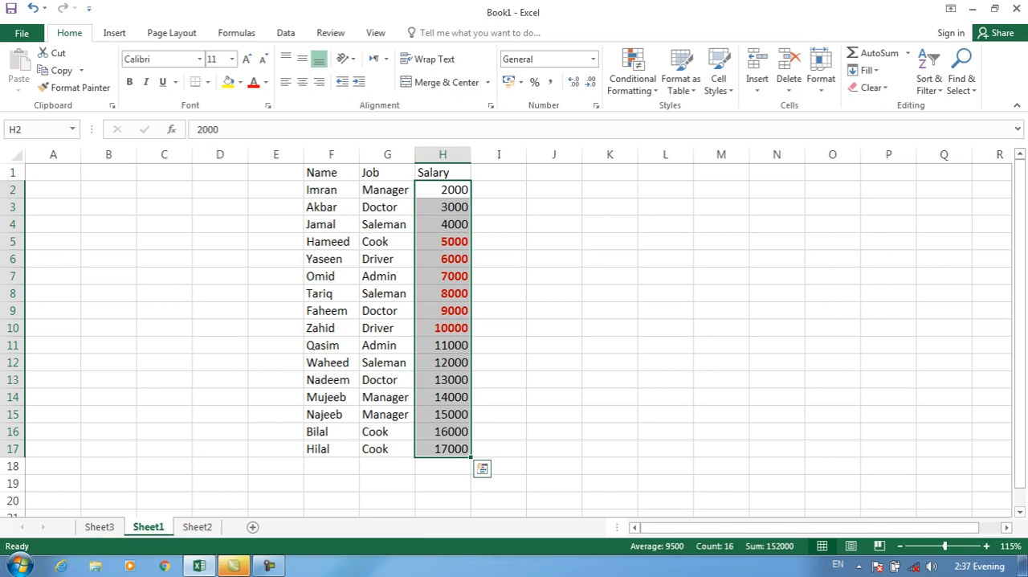
Undo the salary rule and start a new rule for only cells that contain values, using the not between condition.
key("ctrl+z")
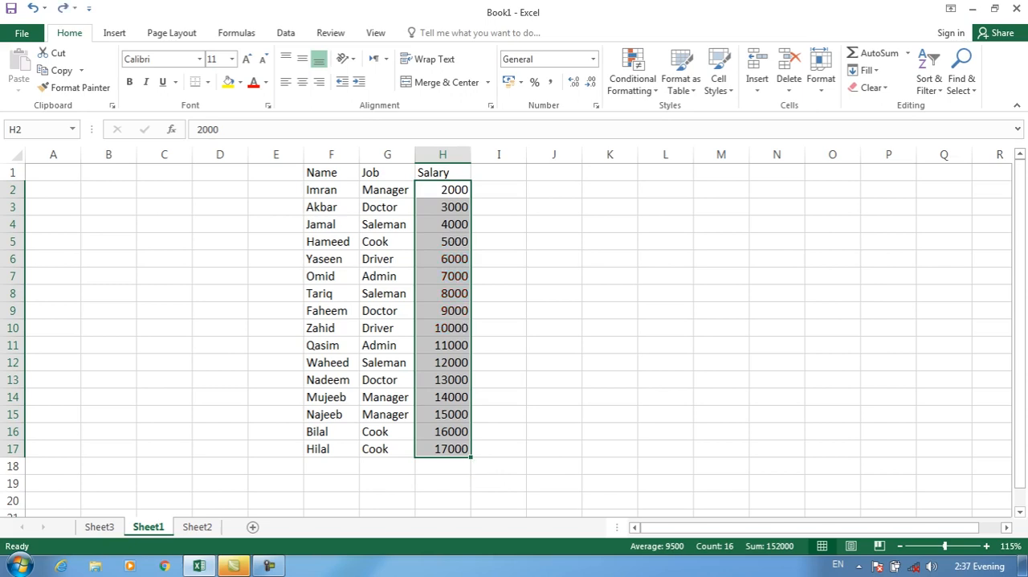
left_click(632, 80)
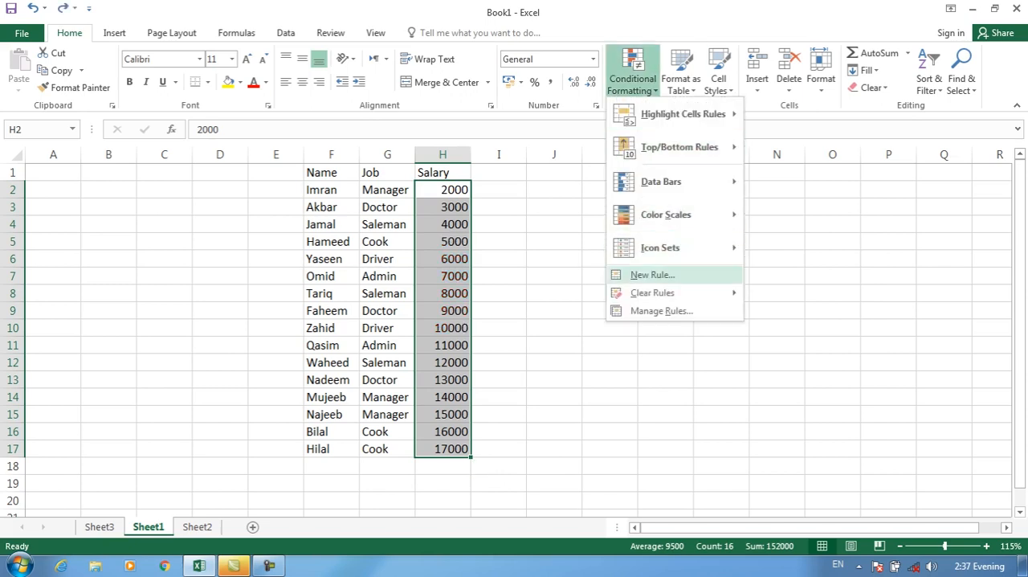
left_click(635, 273)
left_click(550, 65)
left_click(684, 181)
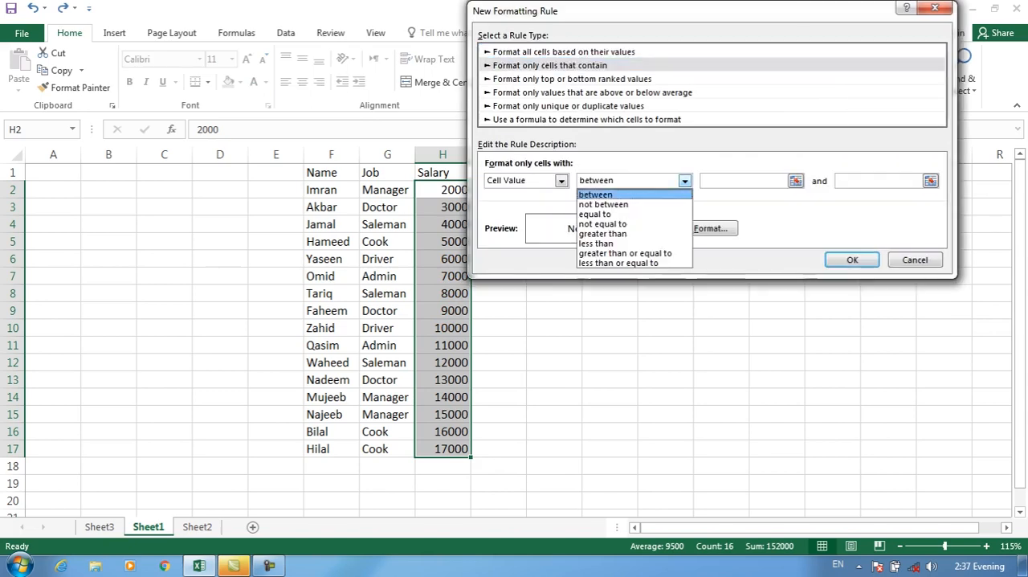
left_click(610, 204)
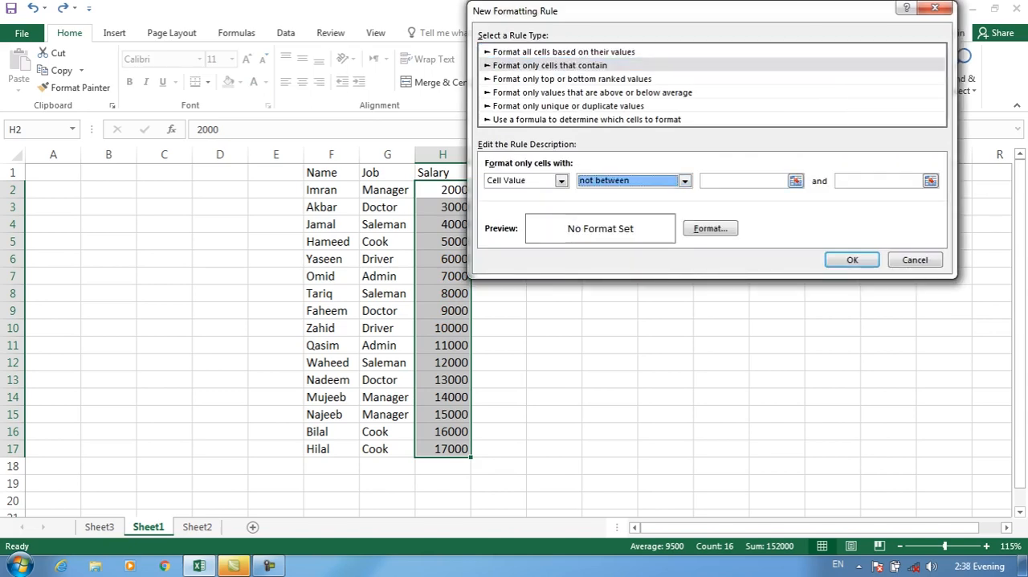
Switch to Notepad, write the lines "between (5000-10000)" and "not between (5000-10000)", and return to the new rule.
key("super+r")
type("notepad")
key("Return")
type("between ")
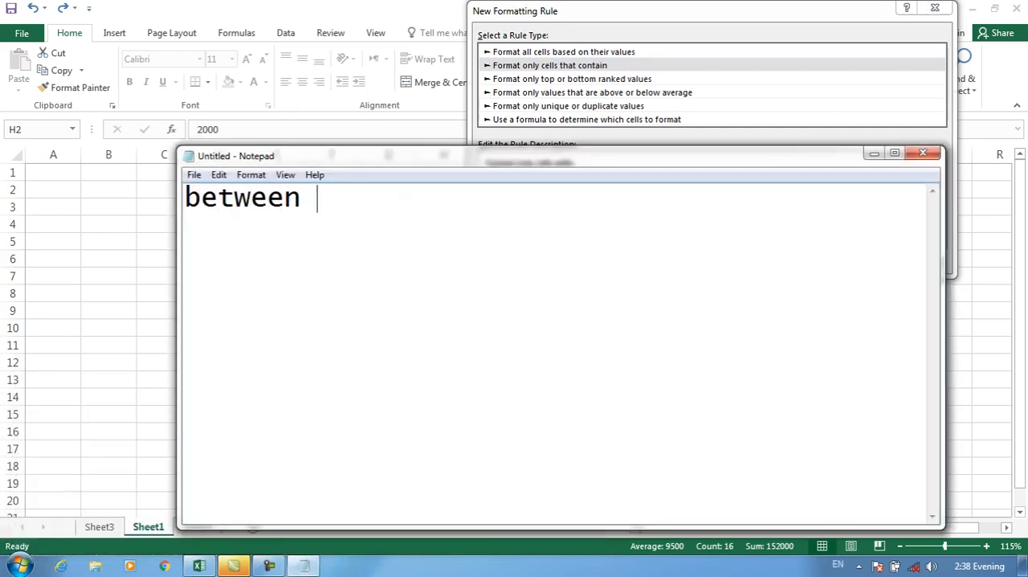
type("(5000-1")
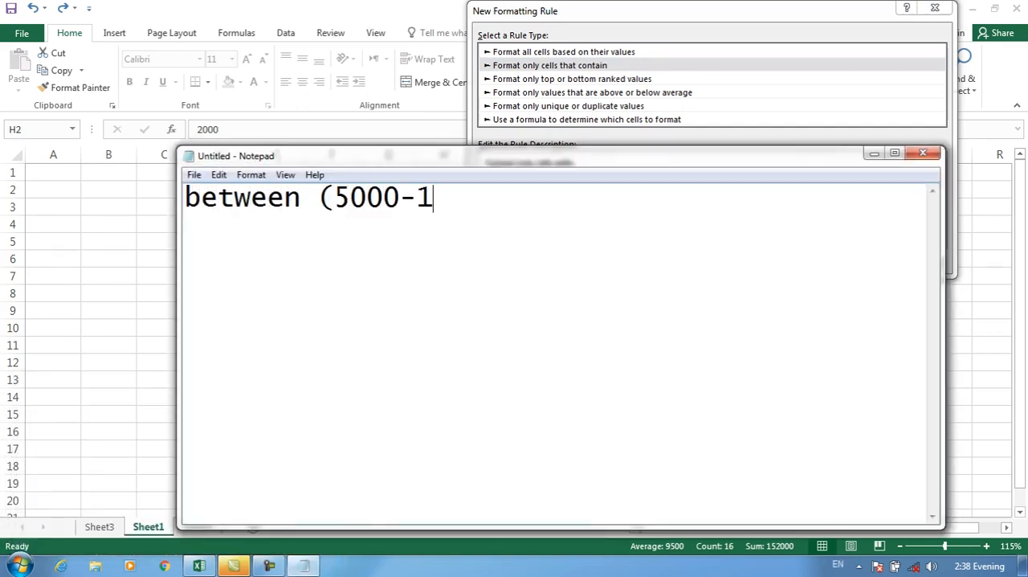
type("0000)")
key("Return")
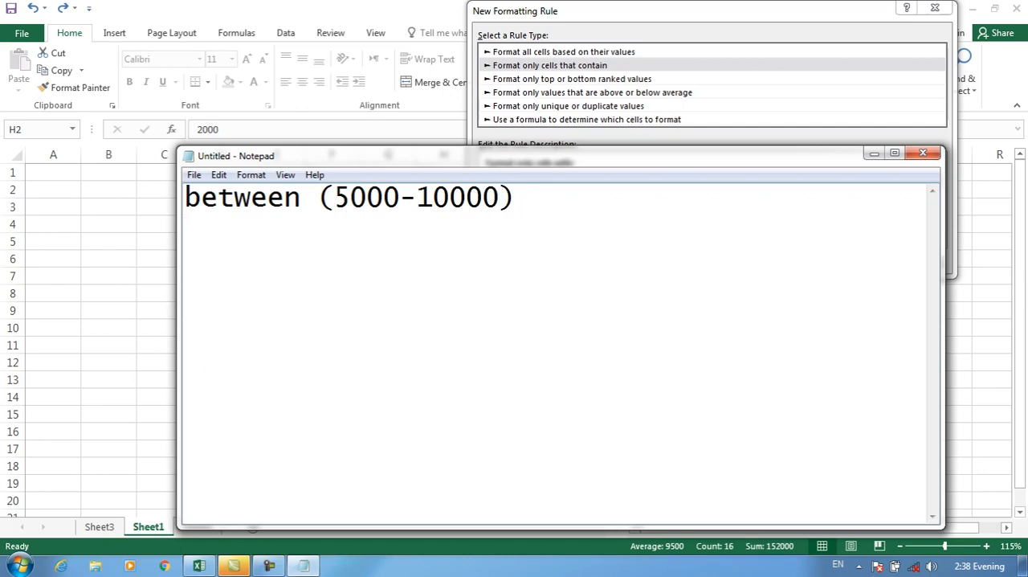
type("not between ")
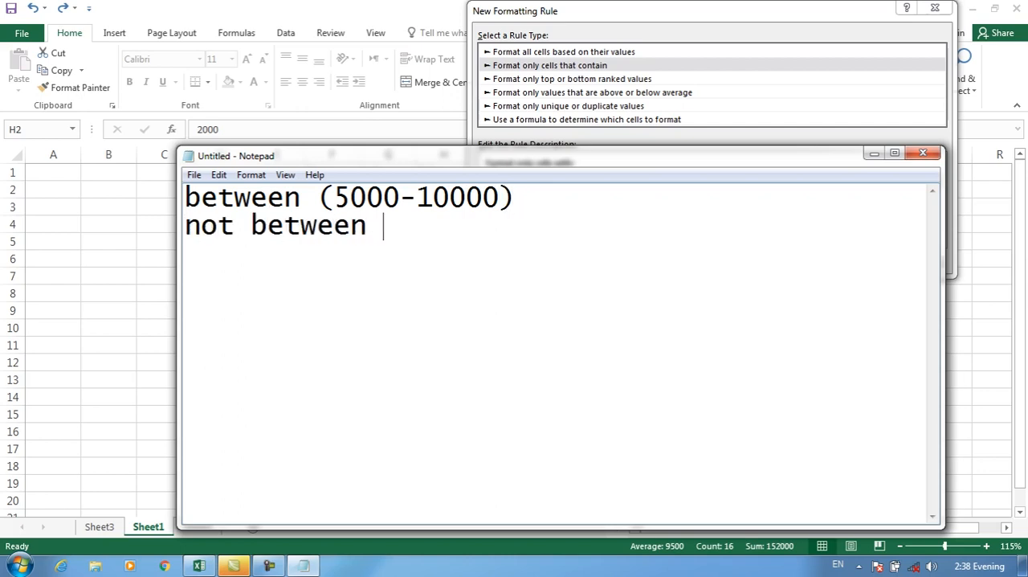
type("(5000-10000)")
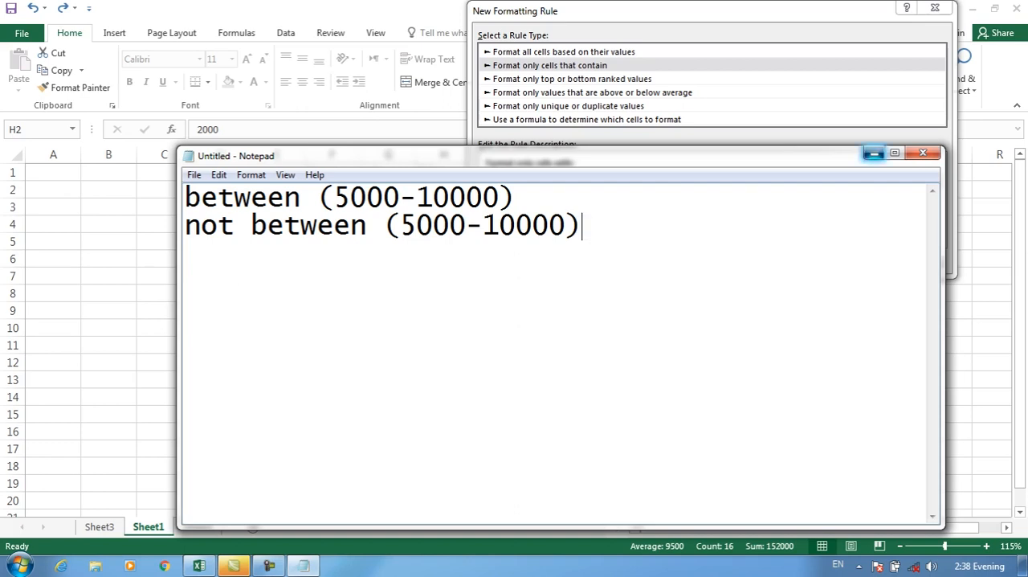
left_click(873, 152)
Give the not between rule a green font and a yellow fill.
left_click(711, 228)
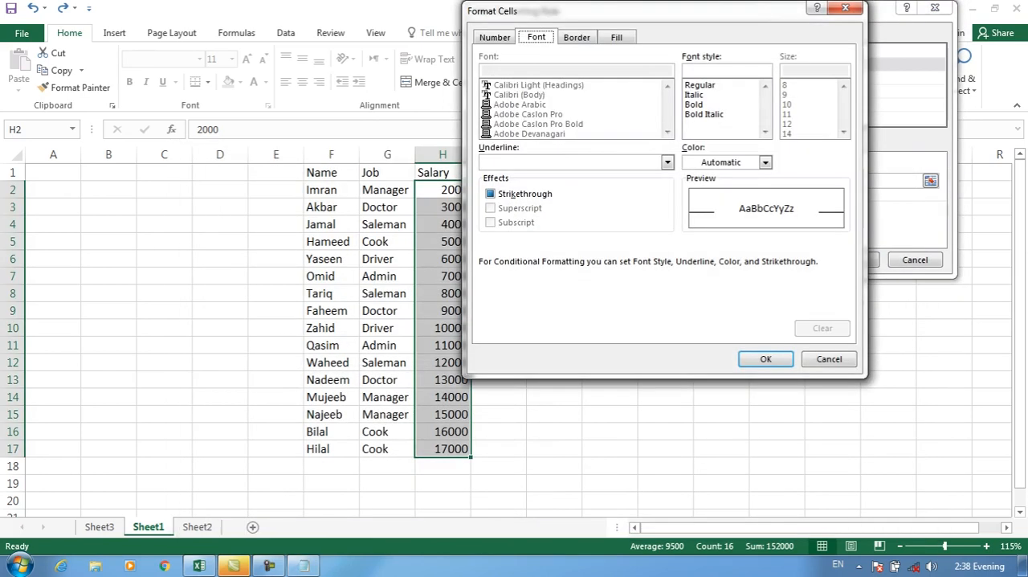
left_click(765, 162)
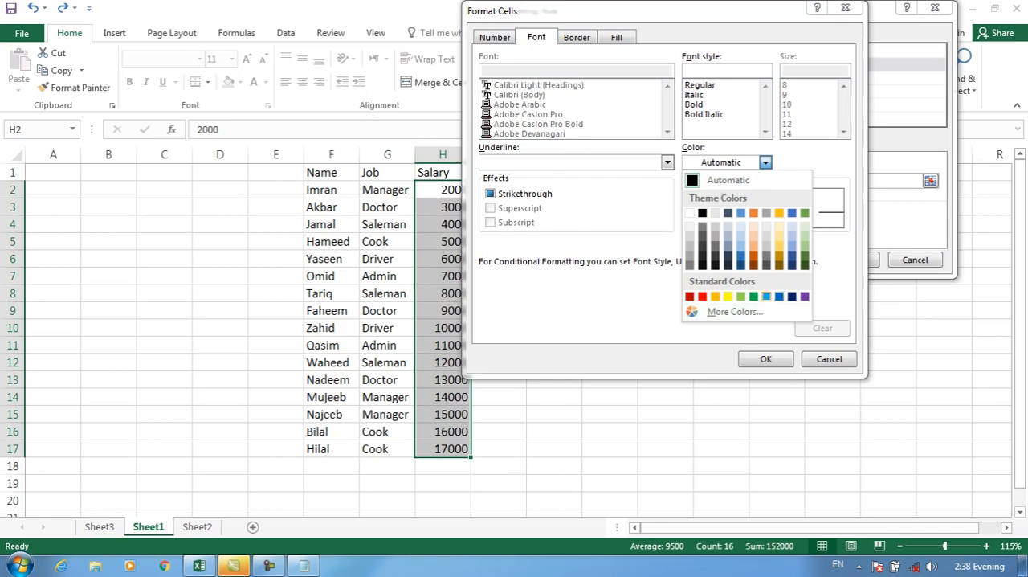
left_click(753, 296)
left_click(616, 37)
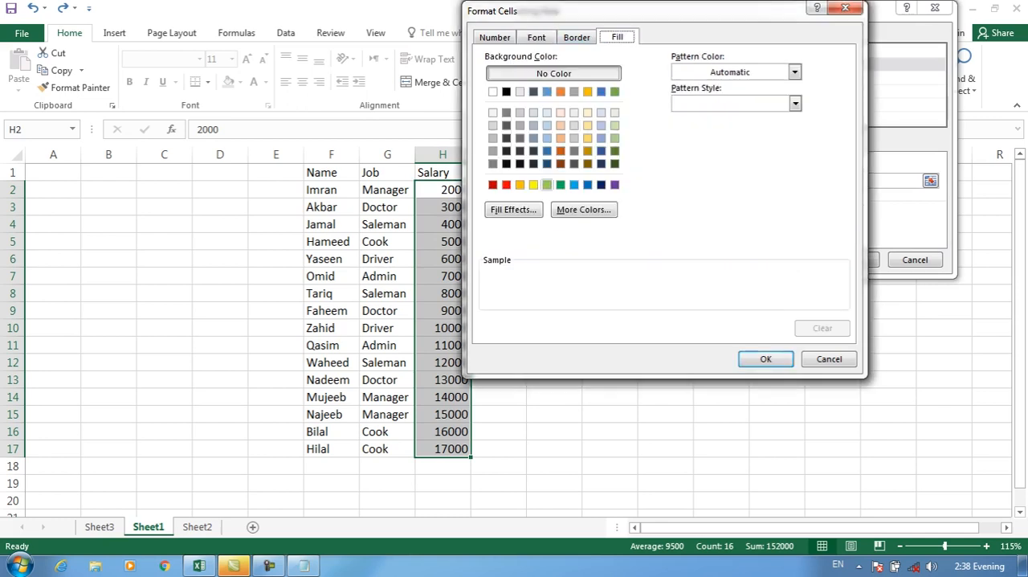
left_click(533, 184)
left_click(765, 358)
left_click(852, 259)
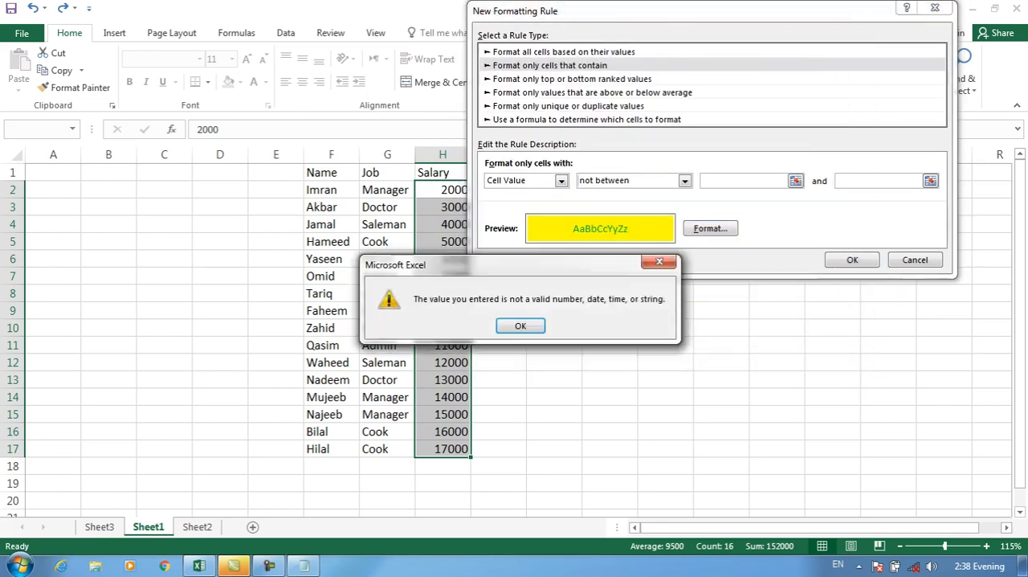
key("Return")
Set the not between limits to 5000 and 10000 and apply the rule to the salaries.
type("5000")
key("Tab")
type("10000")
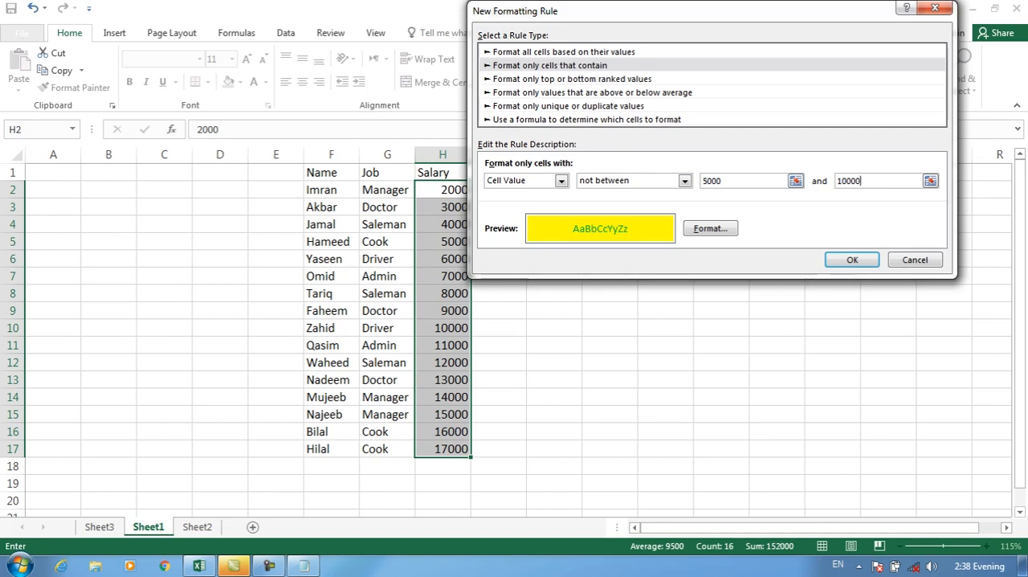
left_click(685, 181)
left_click(614, 194)
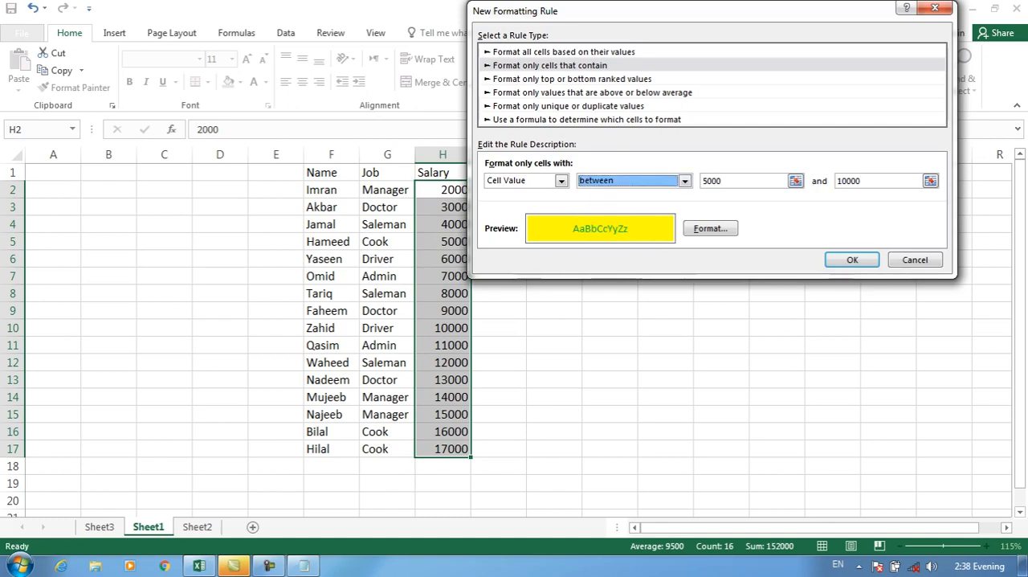
left_click(685, 181)
left_click(615, 202)
key("Return")
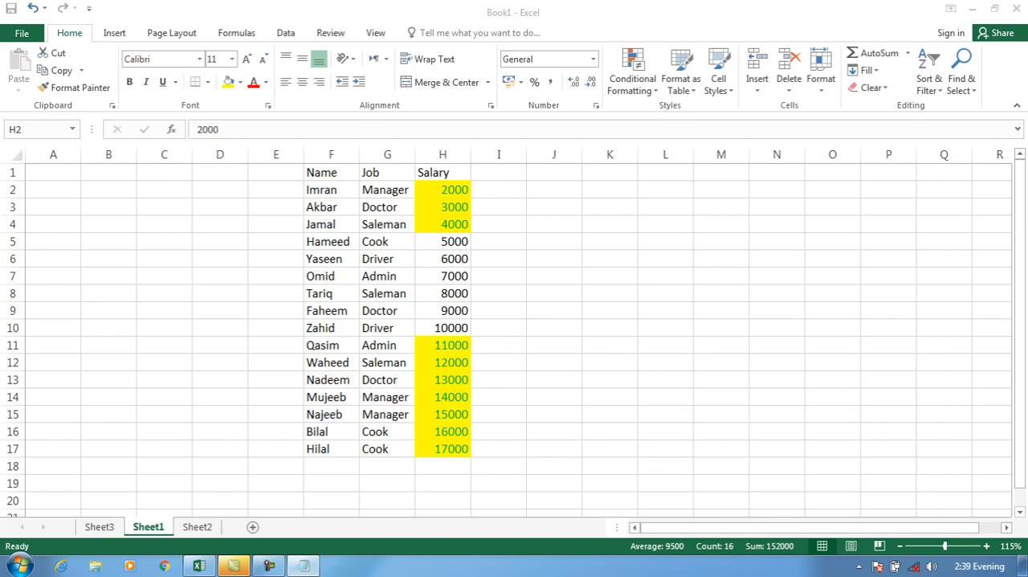
Clear the conditional formatting rules from the selected salaries H2:H17.
left_click(633, 74)
mouse_move(662, 293)
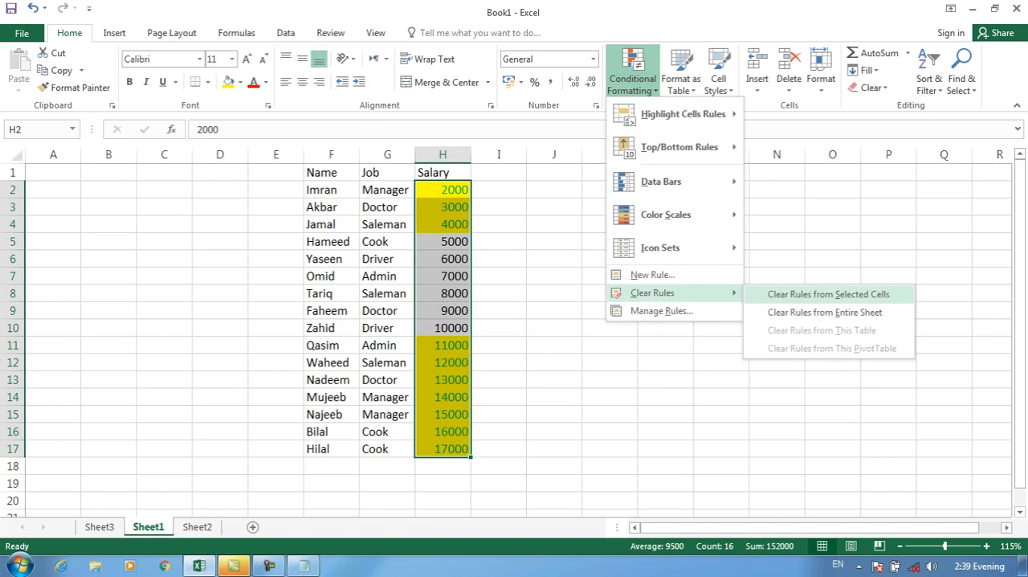
left_click(828, 294)
left_click(633, 74)
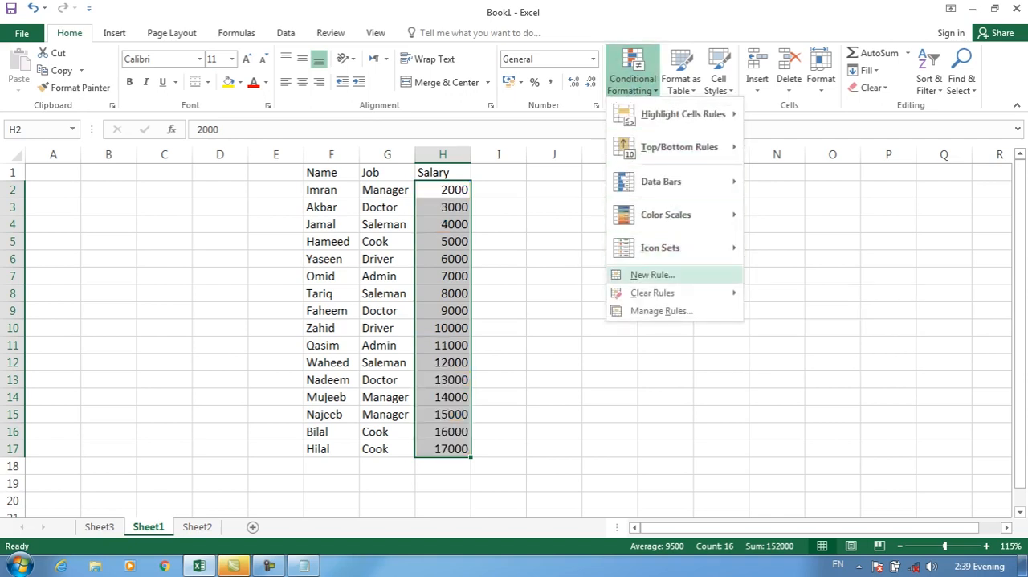
left_click(652, 275)
left_click(596, 65)
left_click(608, 180)
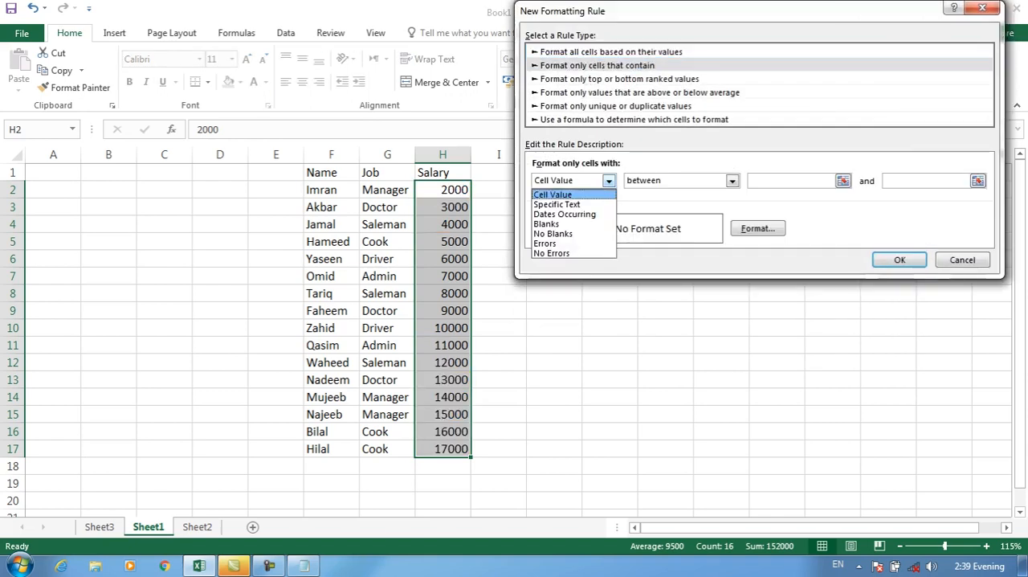
left_click(556, 204)
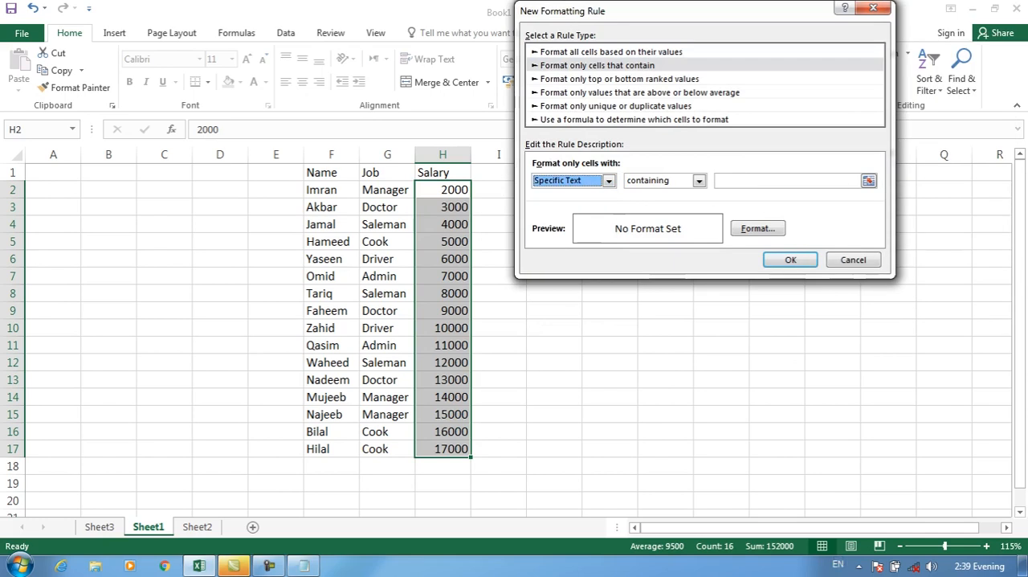
key("Escape")
Start a new rule for jobs G2:G17 that formats only cells with specific text containing "Cook".
left_click_drag(387, 190, 387, 449)
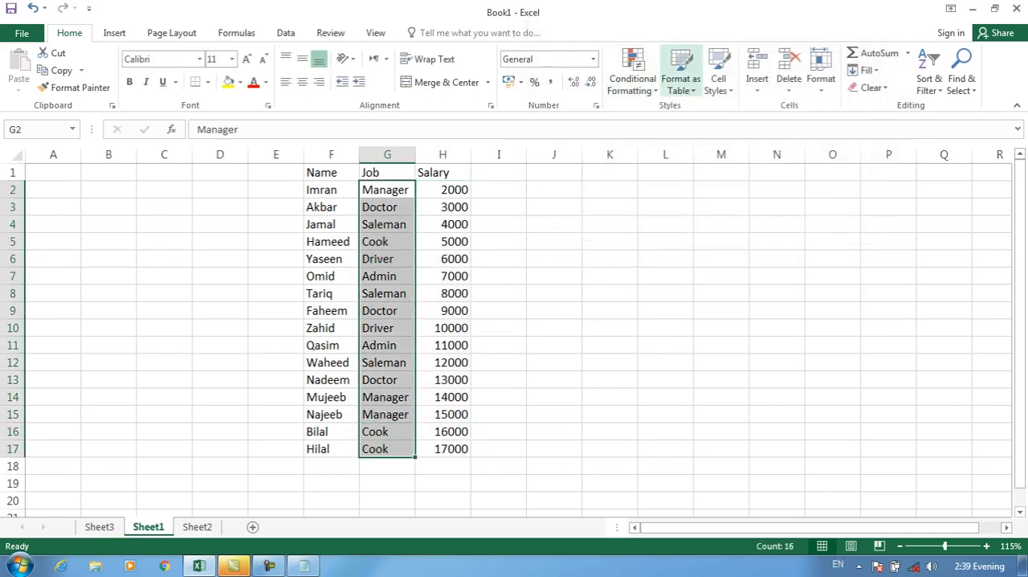
left_click(633, 74)
left_click(652, 274)
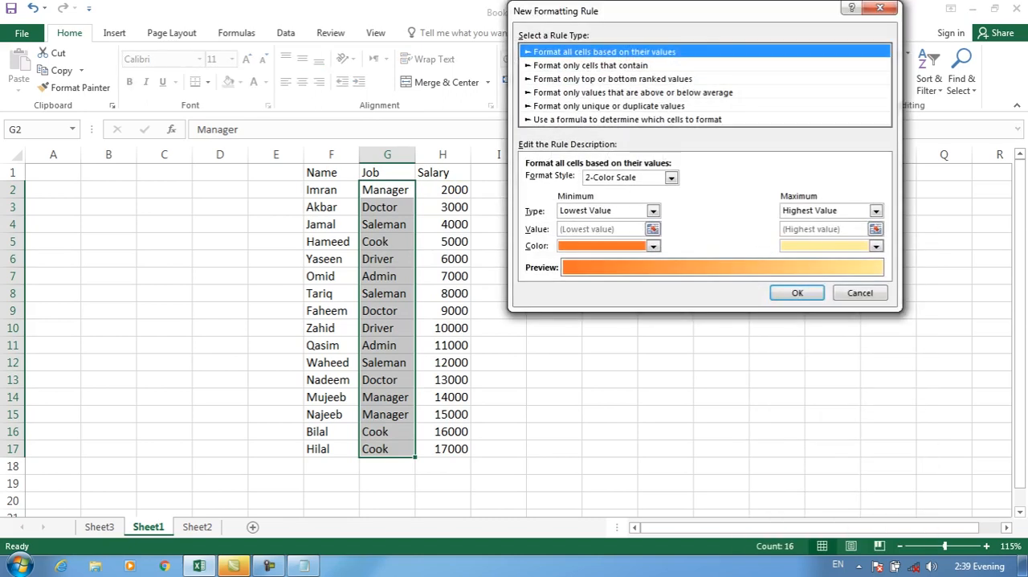
left_click(591, 66)
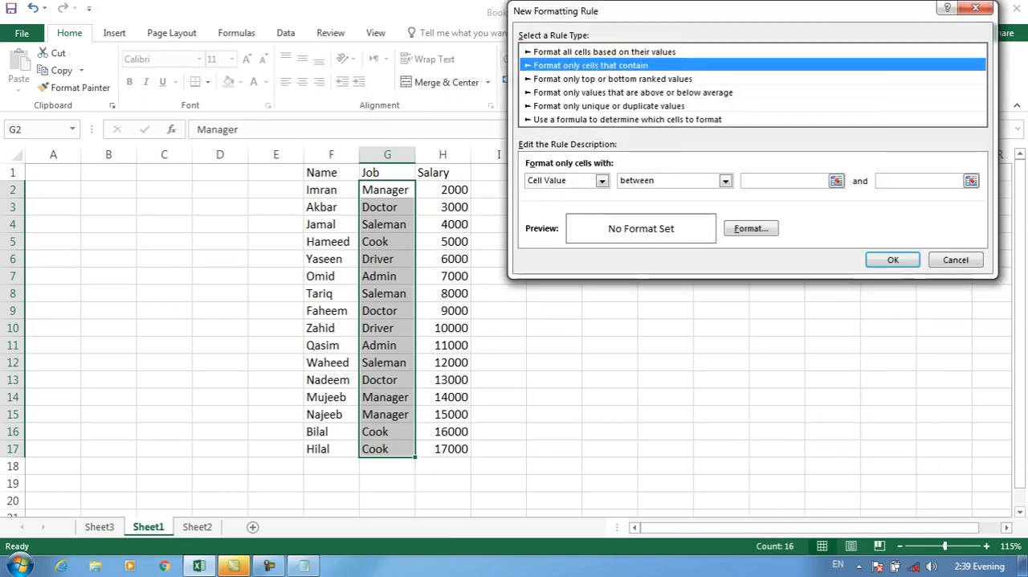
left_click(603, 181)
left_click(555, 204)
left_click(759, 180)
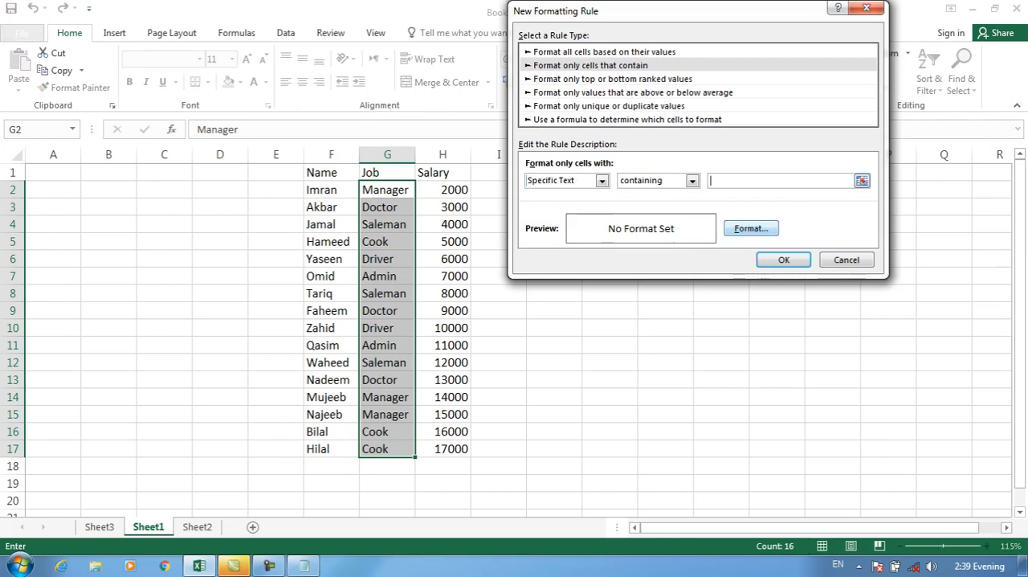
type("Cook")
Give the Cook rule a yellow fill and a bold white font, and apply it to the jobs.
left_click(751, 228)
left_click(574, 184)
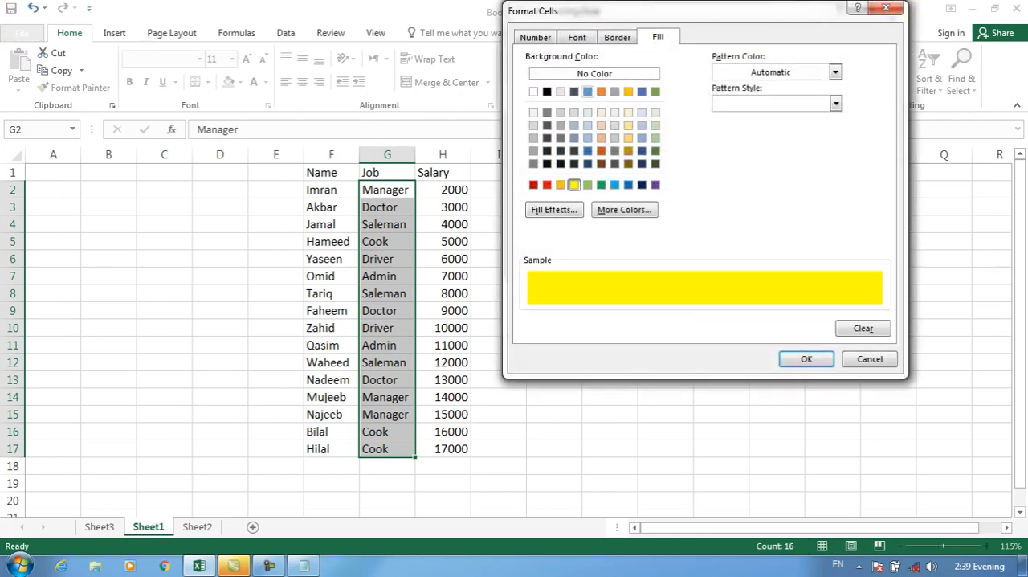
left_click(577, 37)
left_click(531, 193)
left_click(734, 105)
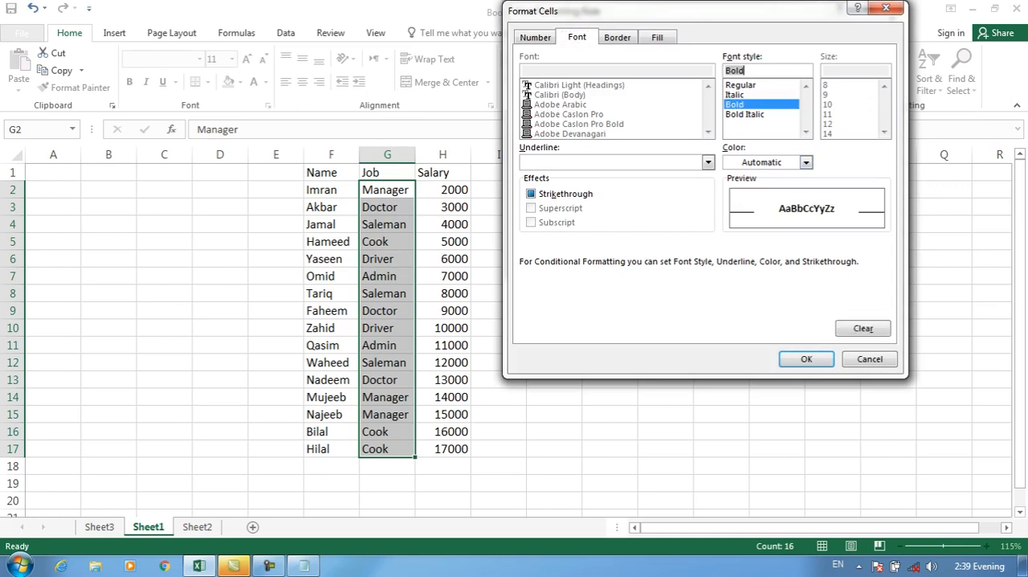
left_click(805, 162)
left_click(730, 213)
left_click(805, 359)
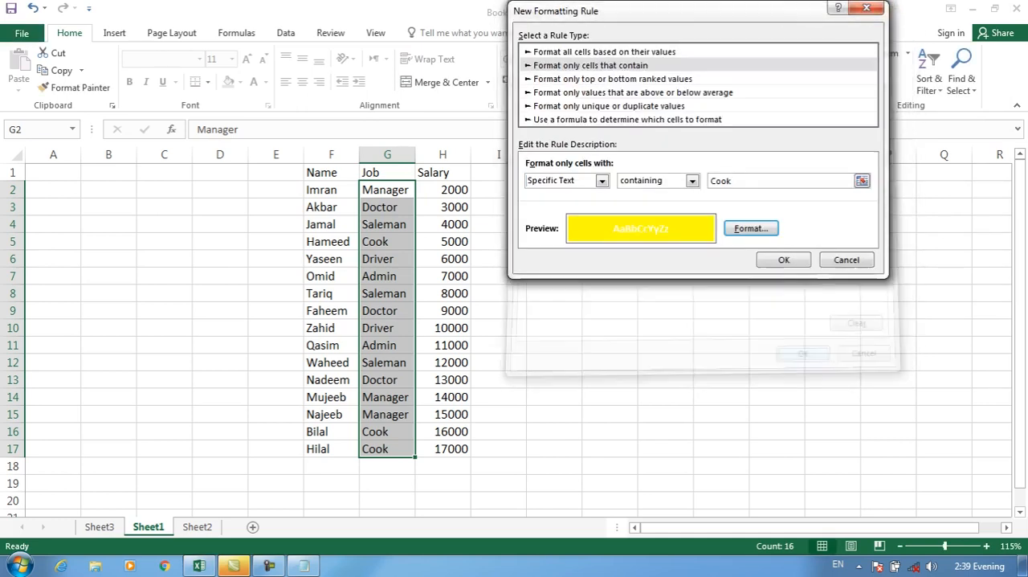
left_click(782, 257)
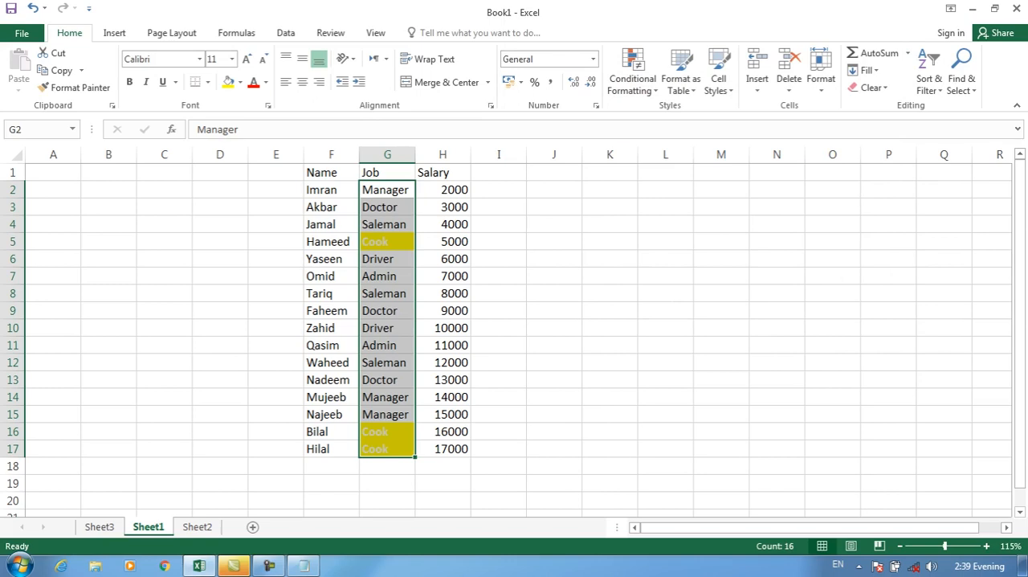
Clear the conditional formatting rules from the selected jobs G2:G17.
left_click(632, 78)
mouse_move(652, 292)
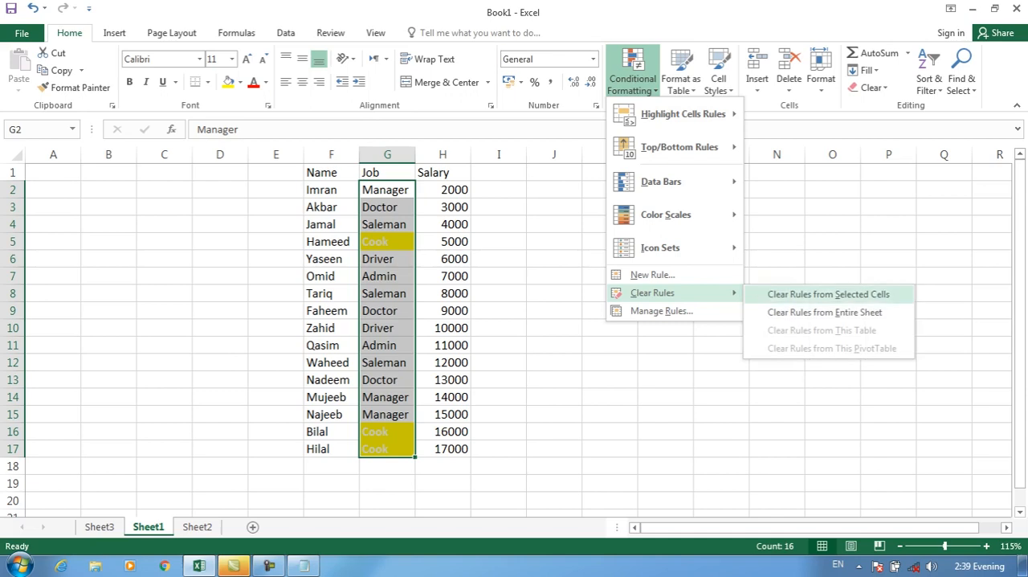
left_click(828, 294)
Examine the Dates Occurring periods and the Blanks condition in a new rule for cells that contain, and close it unapplied.
left_click(633, 79)
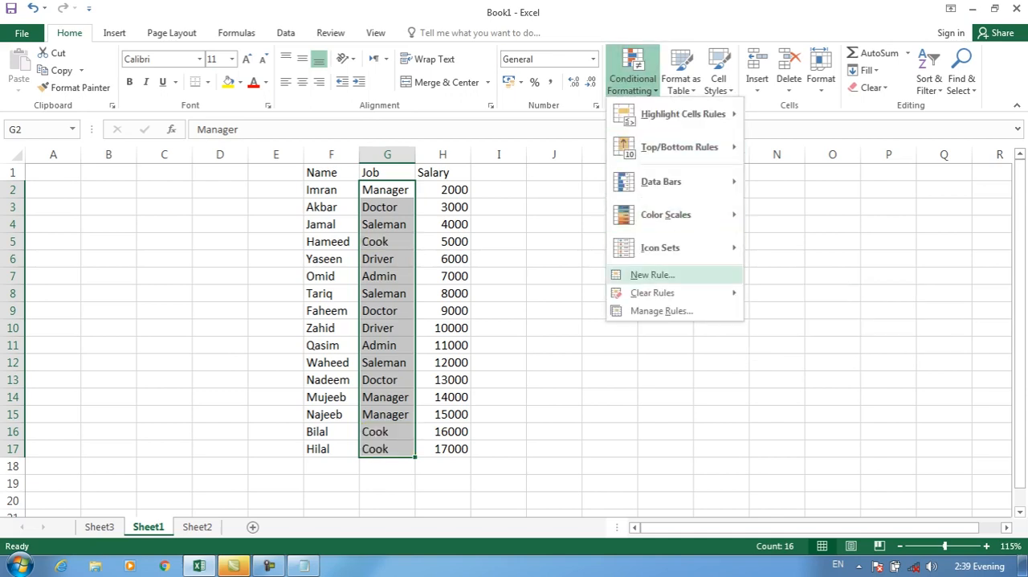
left_click(652, 275)
left_click(584, 65)
left_click(595, 181)
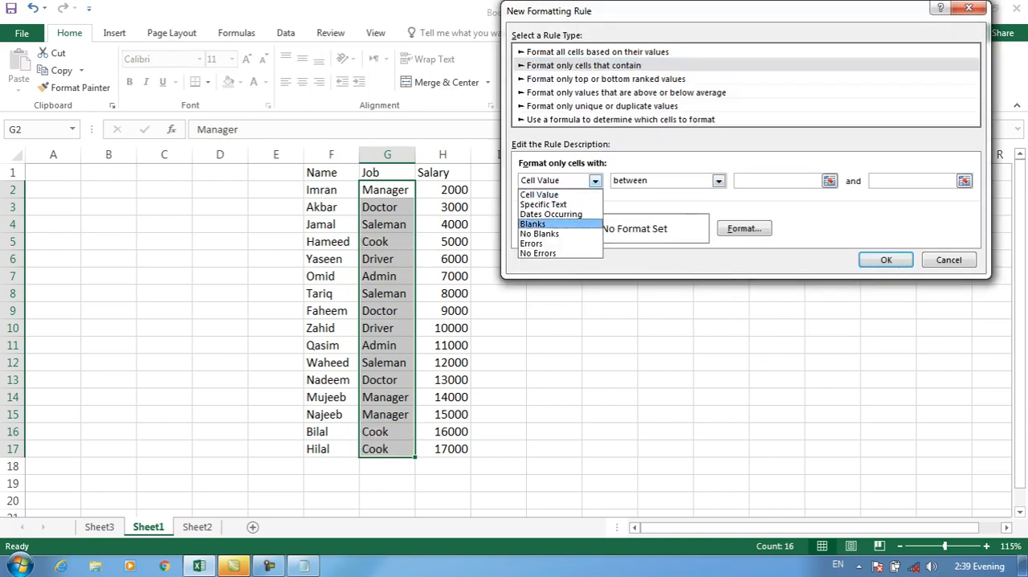
left_click(551, 214)
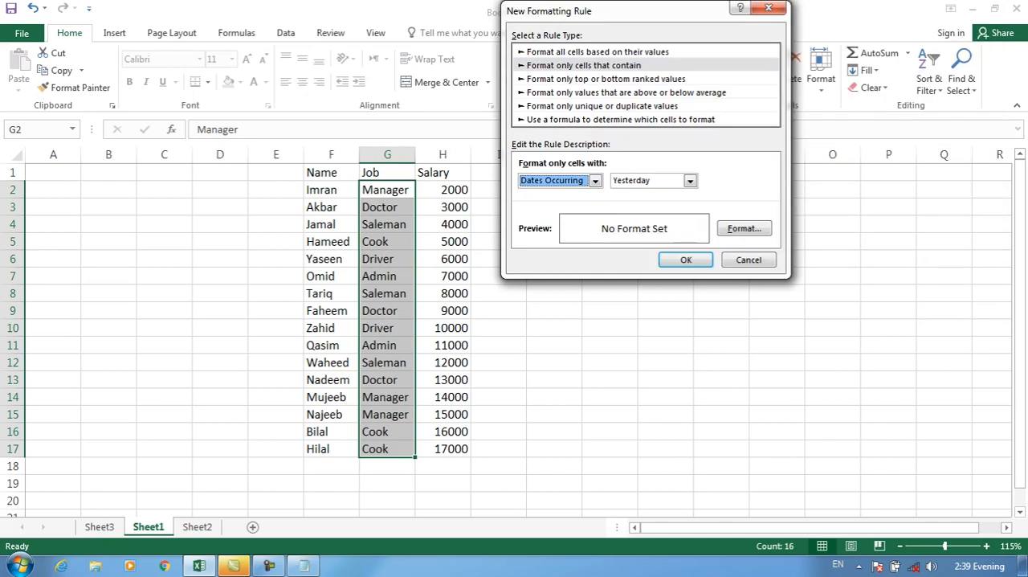
left_click(690, 181)
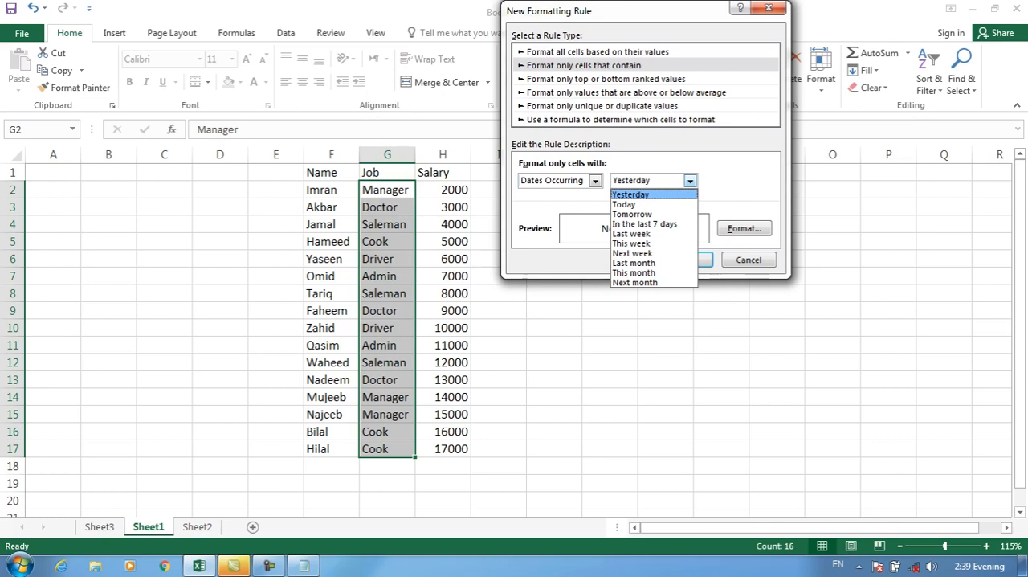
left_click(595, 181)
left_click(554, 224)
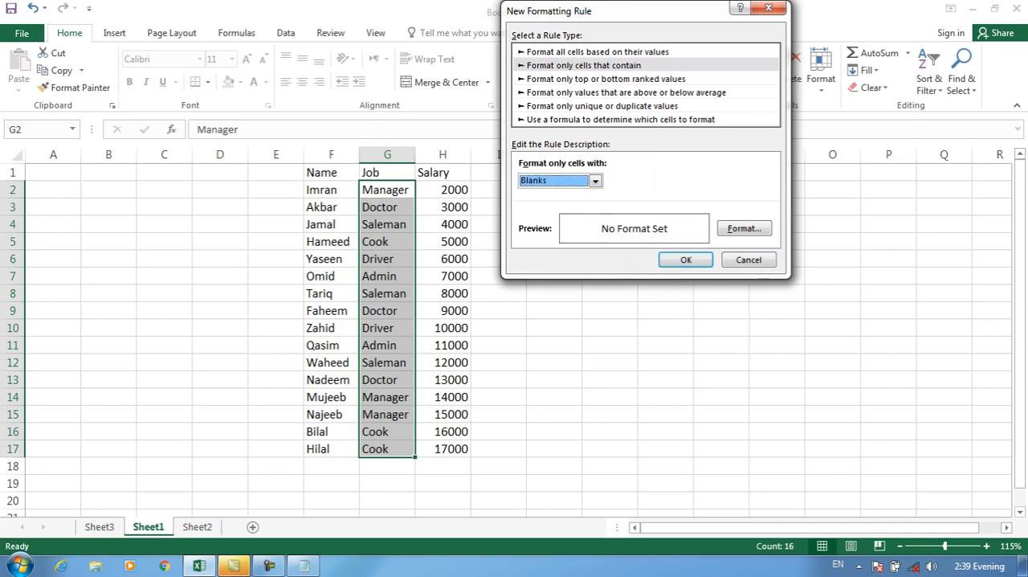
left_click(749, 260)
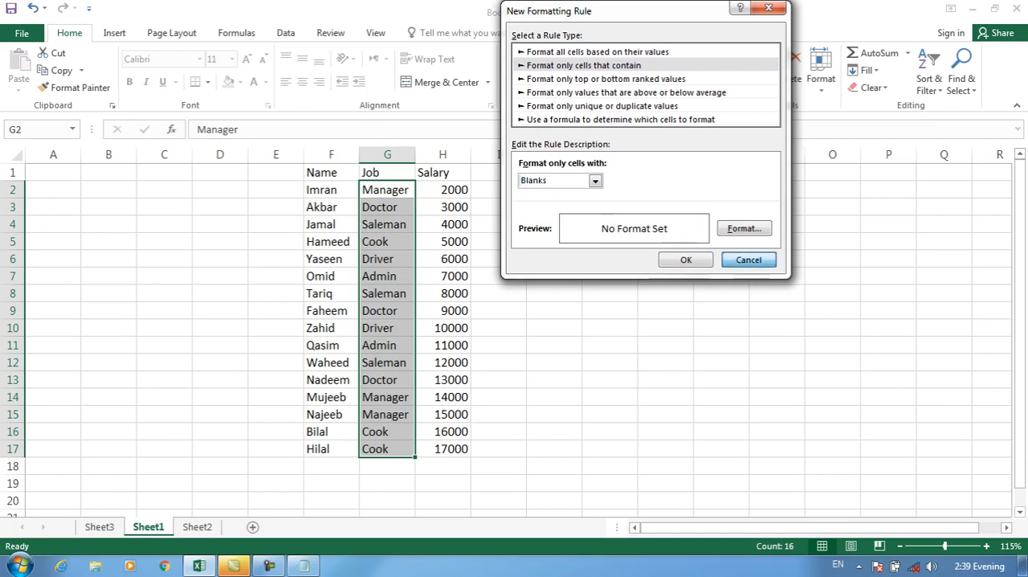
Delete the salaries in H6, H9, H13 and H17 to leave those cells blank.
left_click(442, 259)
key("Delete")
left_click(442, 310)
key("Delete")
left_click(443, 380)
key("Delete")
left_click(443, 414)
left_click(443, 449)
key("Delete")
key("Up")
key("Up")
key("Up")
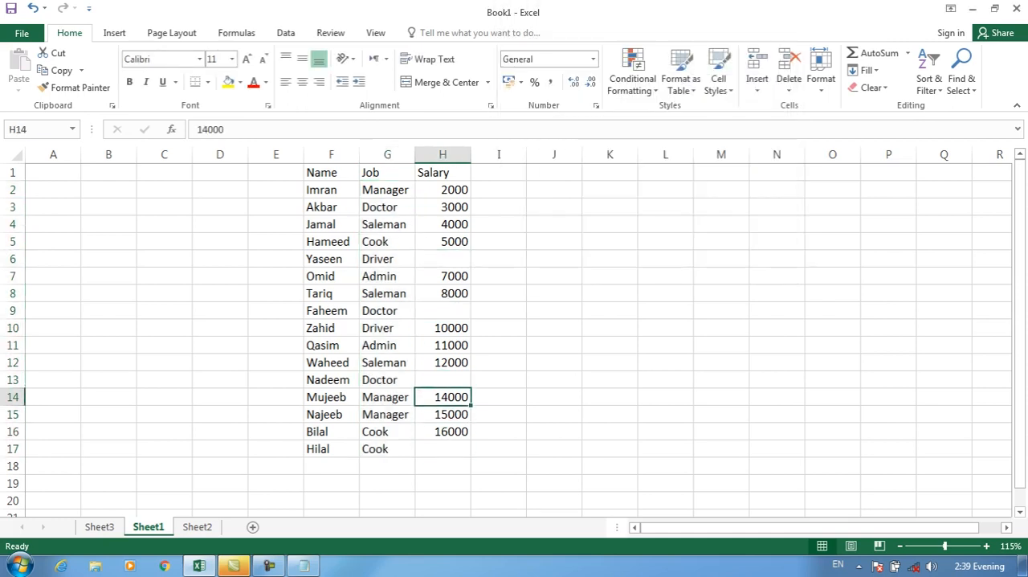
Start a new rule for salaries H2:H17 that formats only blank cells.
left_click_drag(442, 189, 443, 431)
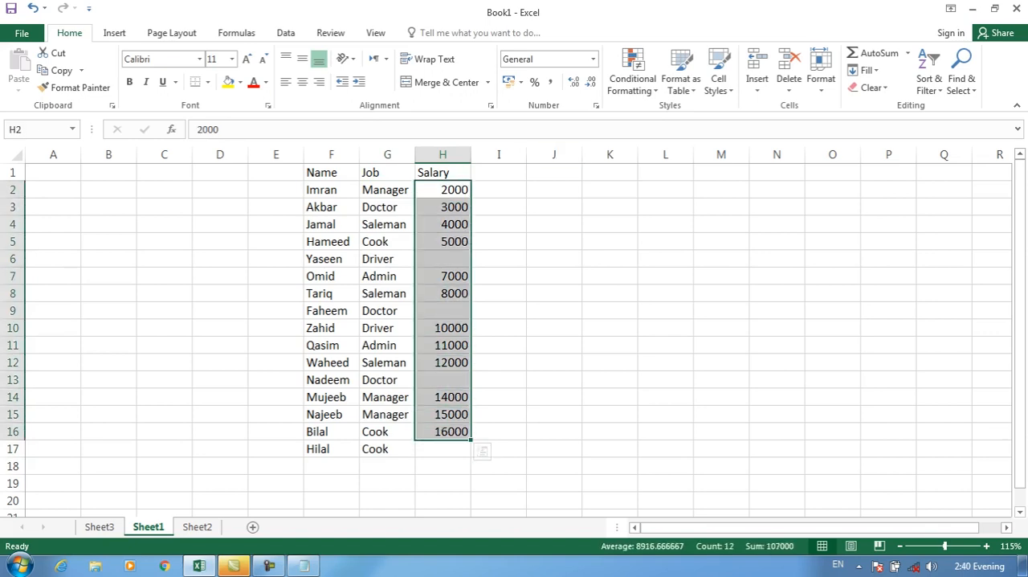
left_click_drag(442, 190, 442, 449)
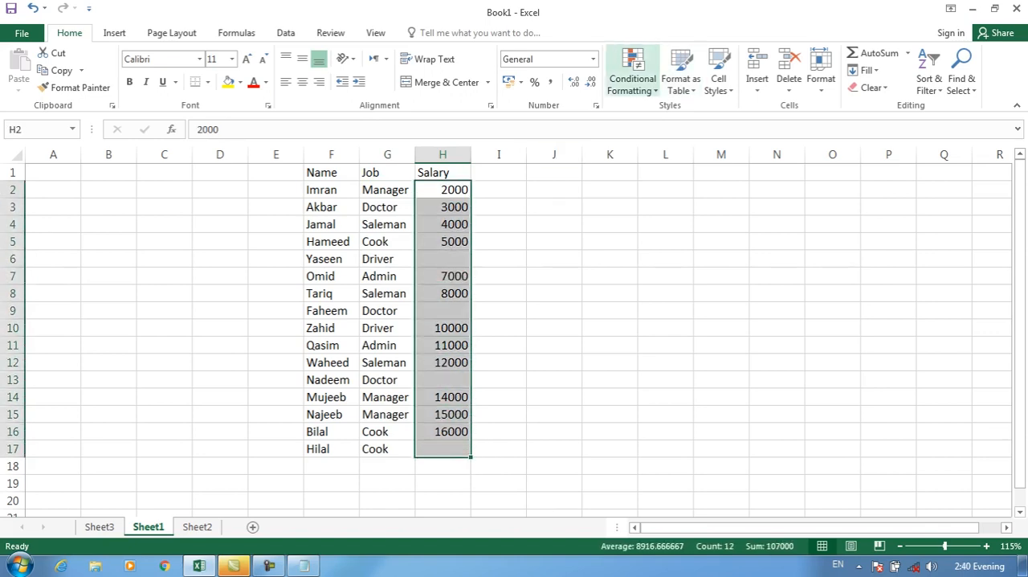
left_click(633, 79)
left_click(643, 274)
left_click(531, 65)
left_click(542, 180)
left_click(481, 224)
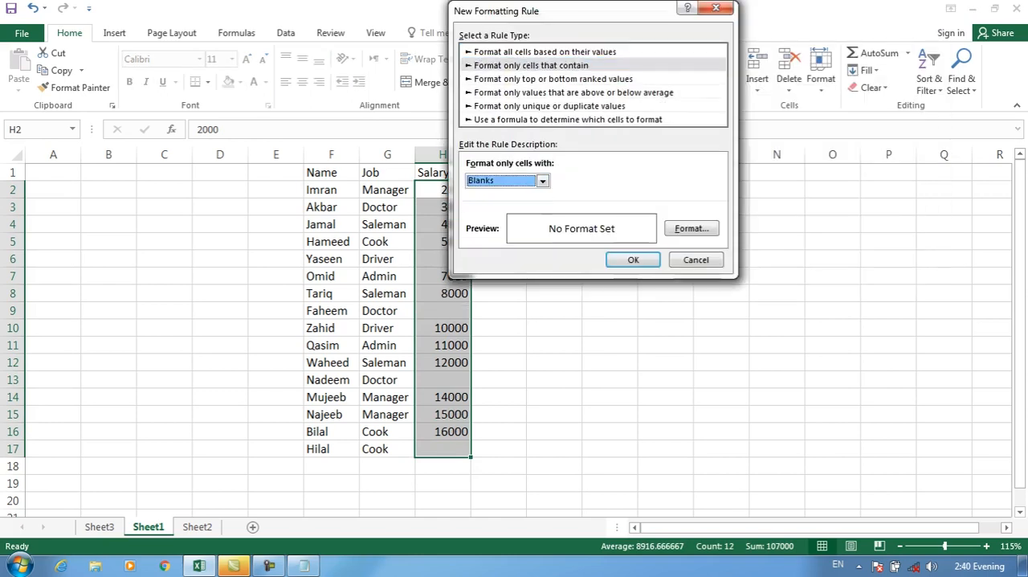
Give the blanks rule a yellow fill and a red font, and apply it to the salaries.
left_click(691, 228)
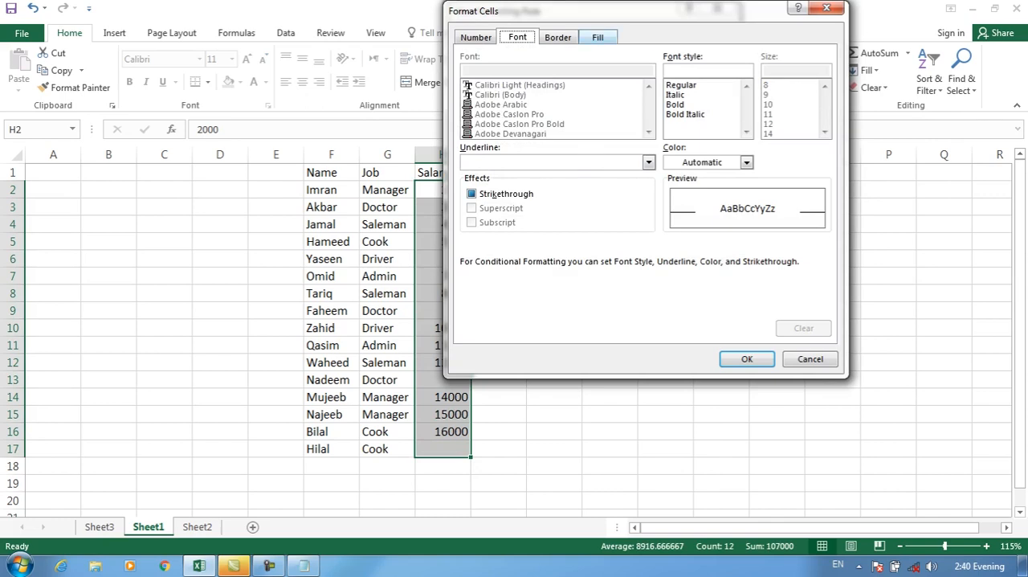
left_click(597, 37)
left_click(511, 180)
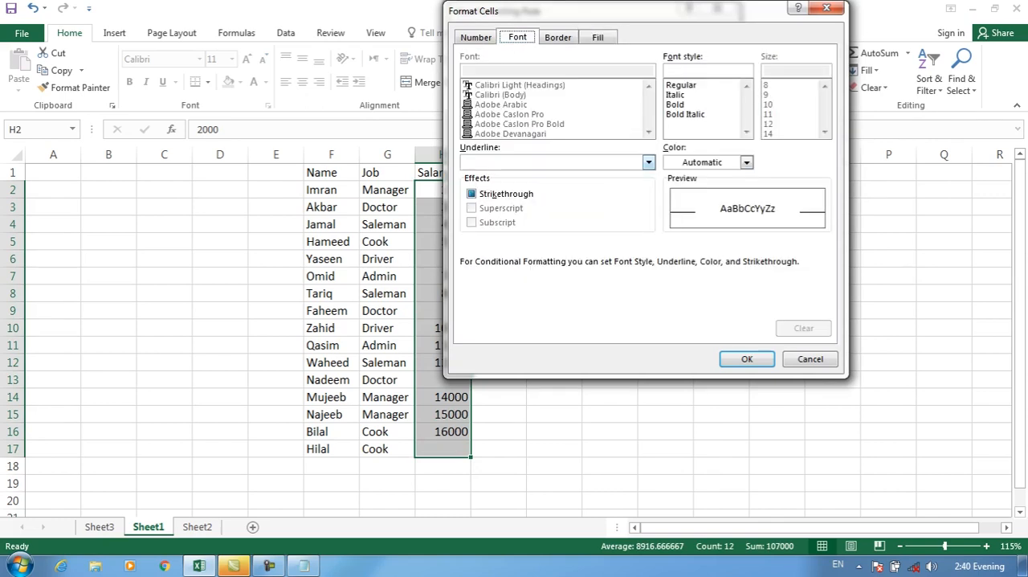
left_click(746, 163)
left_click(683, 296)
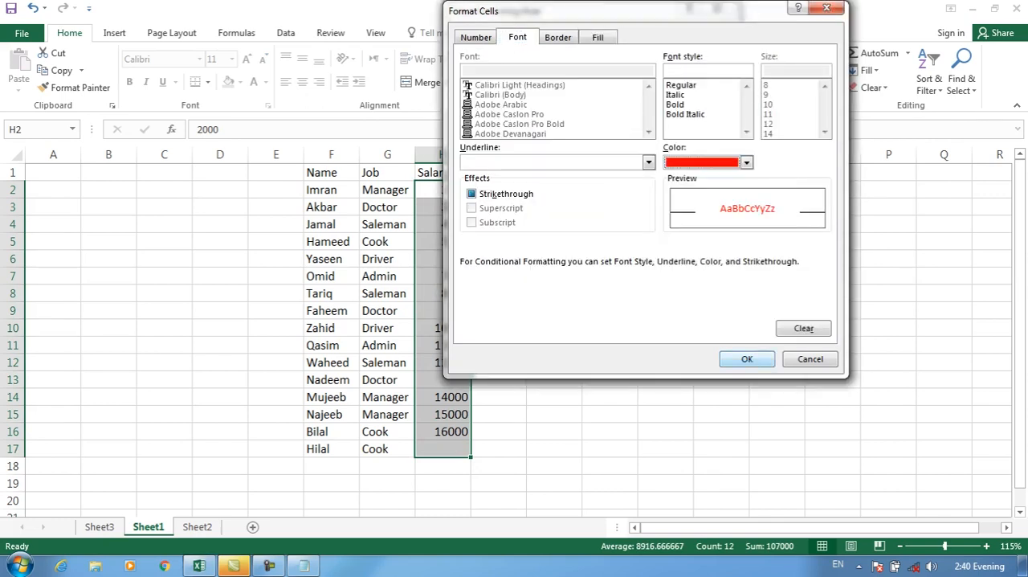
left_click(746, 359)
left_click(716, 259)
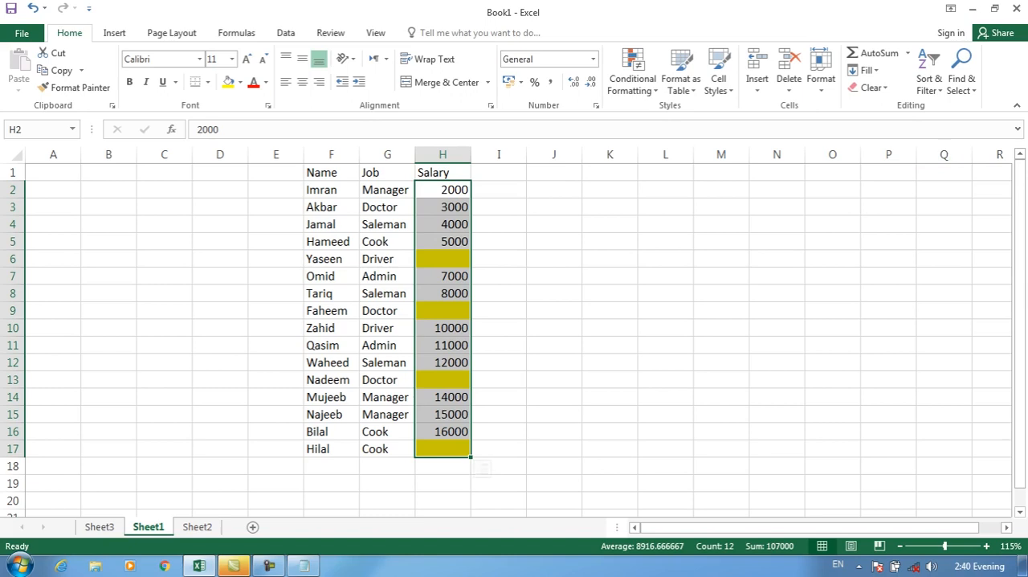
Clear the rules from salaries H2:H17 and start a new rule that formats only cells with no blanks.
left_click(633, 78)
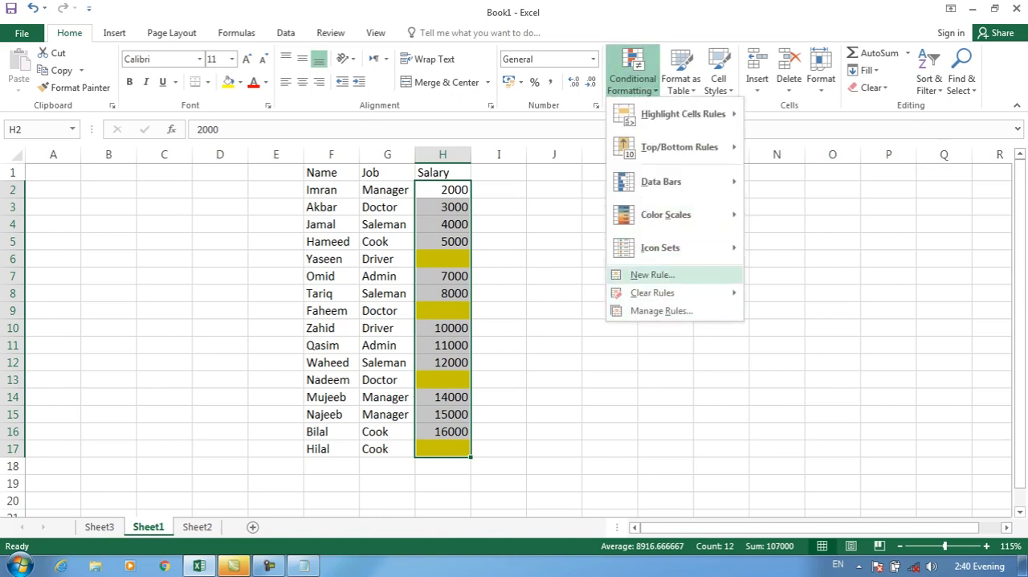
mouse_move(675, 293)
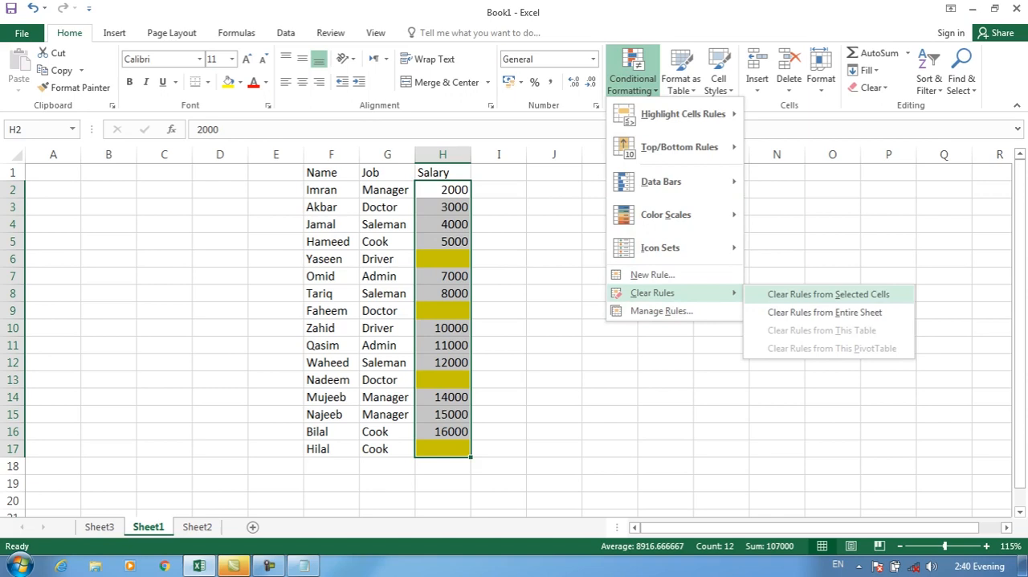
left_click(828, 294)
left_click(633, 77)
left_click(652, 275)
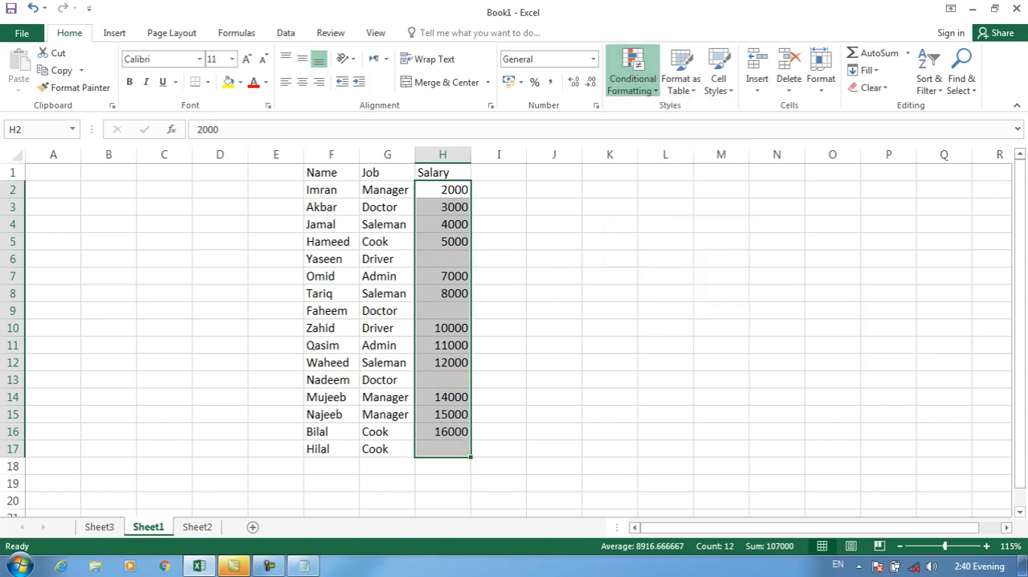
left_click(479, 65)
left_click(489, 180)
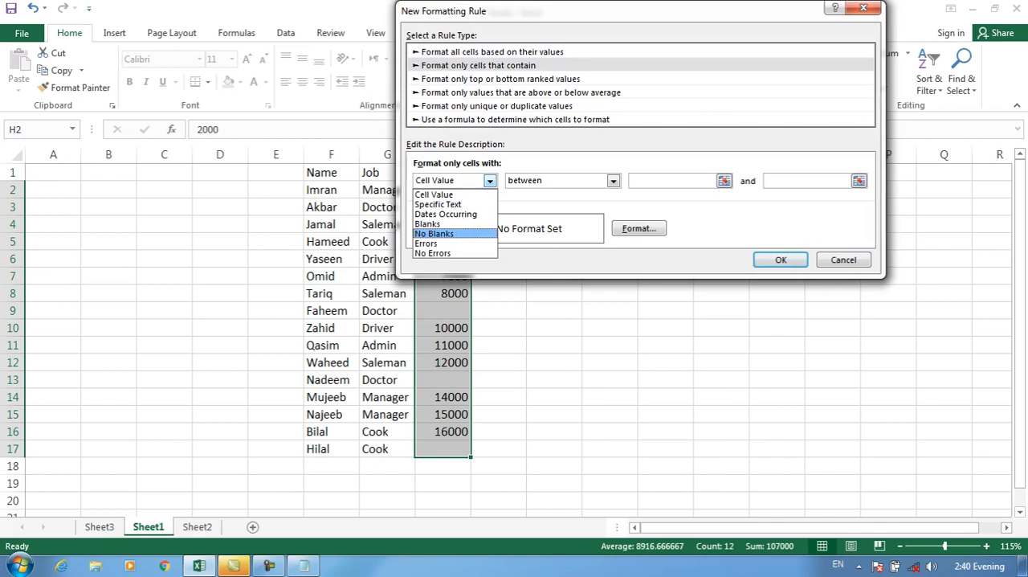
left_click(434, 233)
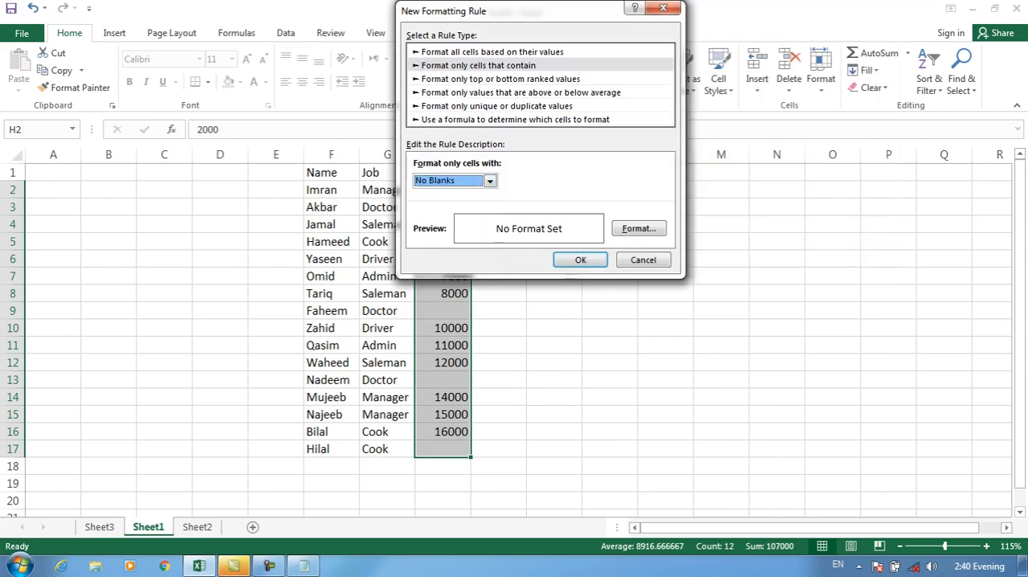
Choose a dark blue fill for the no-blanks rule's format.
left_click(639, 228)
left_click(545, 37)
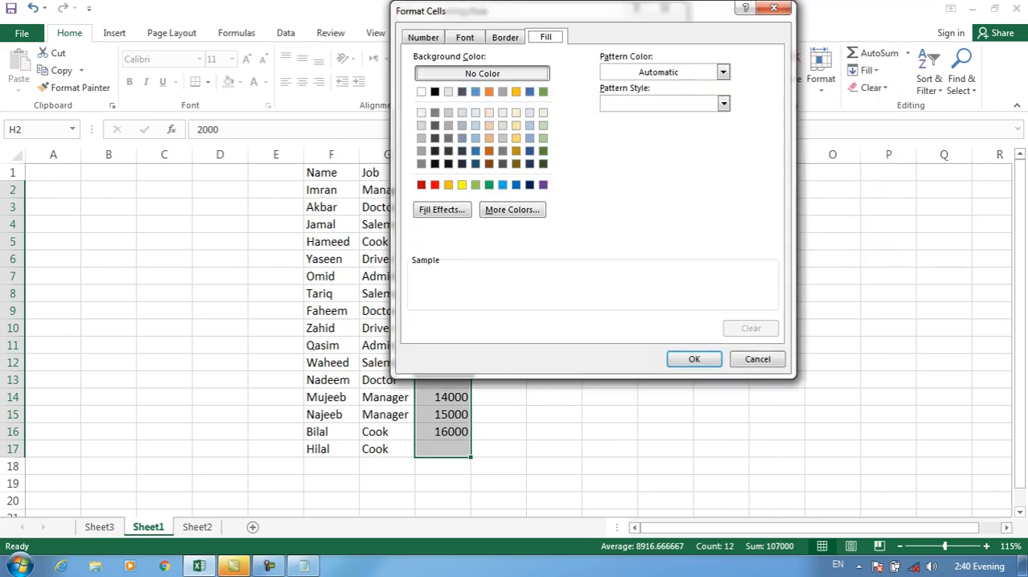
left_click(516, 185)
left_click(529, 185)
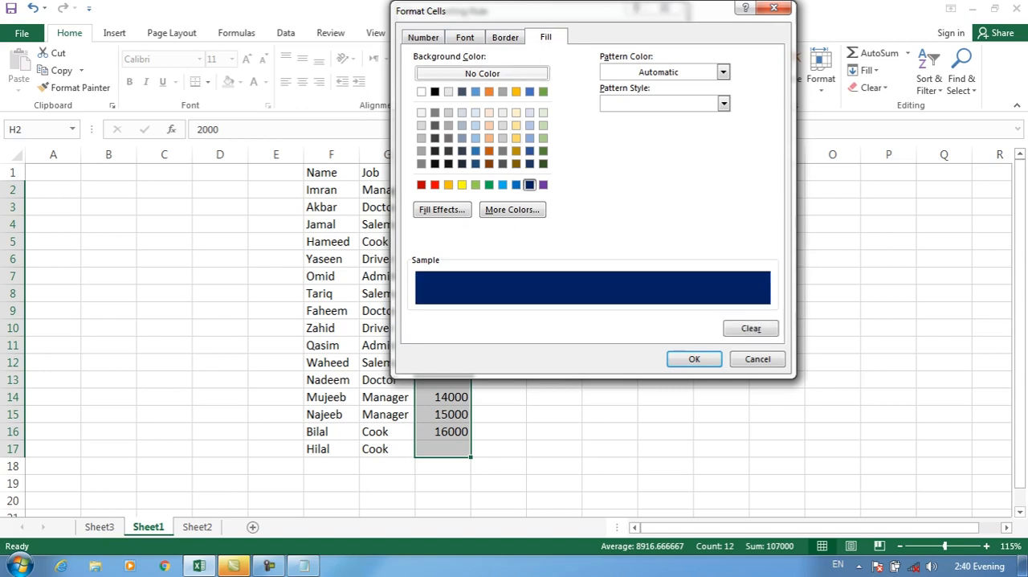
Set the no-blanks rule's font color to white and apply the rule to the salaries.
left_click(423, 37)
left_click(465, 37)
left_click(505, 37)
left_click(465, 37)
left_click(693, 162)
left_click(617, 213)
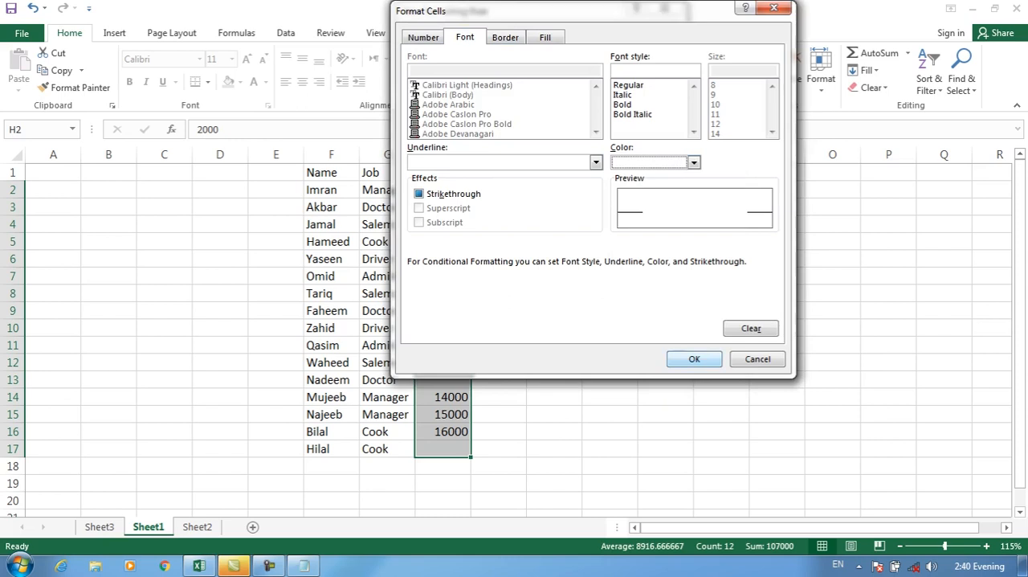
left_click(694, 359)
left_click(580, 259)
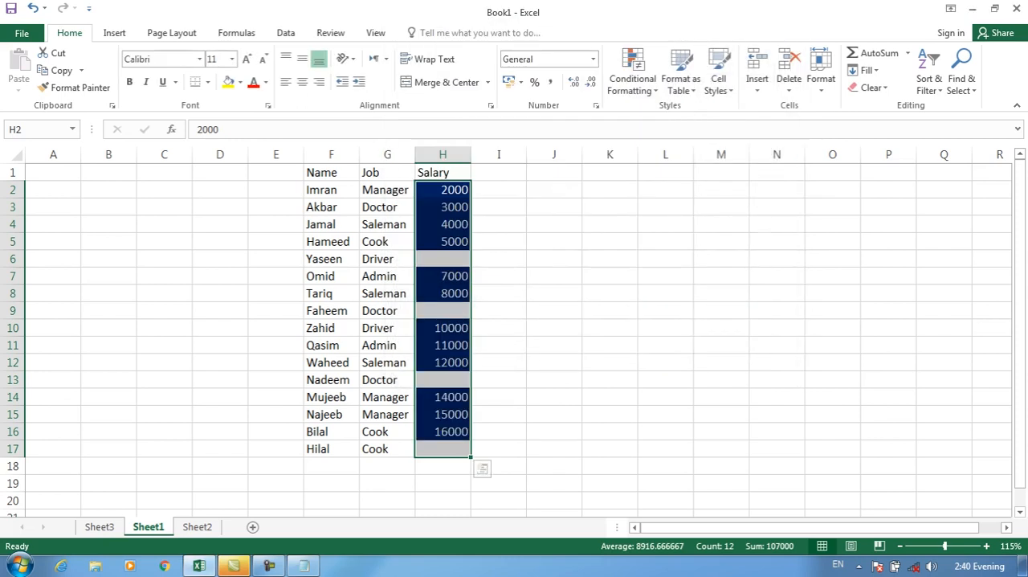
left_click(499, 276)
left_click(444, 259)
left_click(444, 311)
left_click_drag(456, 366, 484, 379)
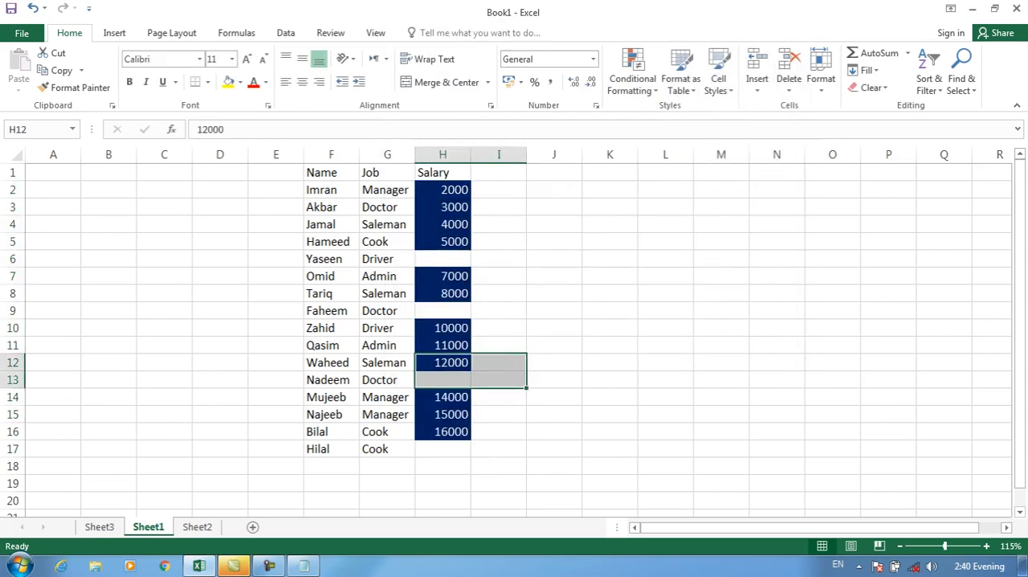
Clear the conditional formatting rules from salaries H2:H17.
left_click_drag(444, 190, 457, 450)
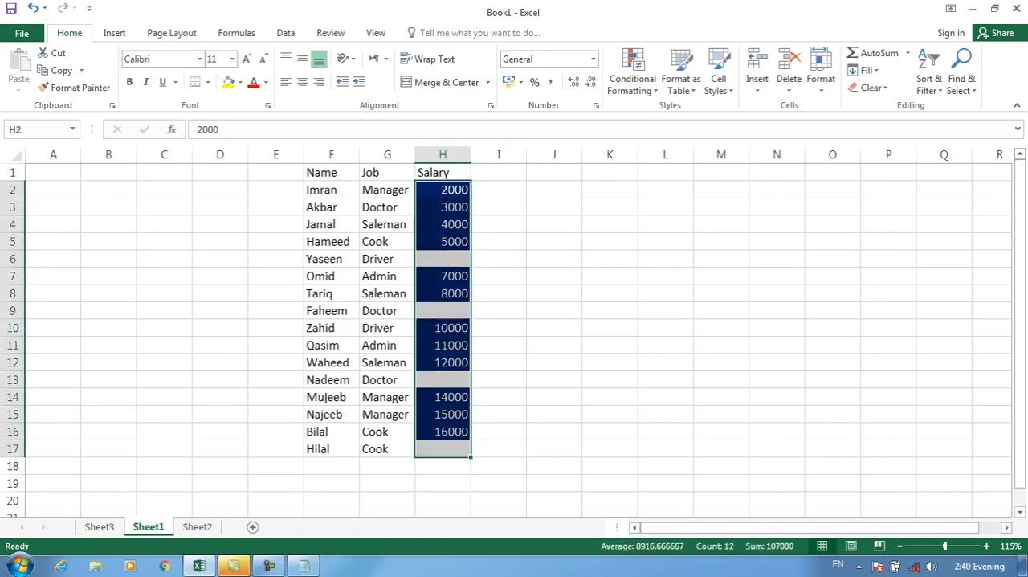
left_click(633, 79)
mouse_move(673, 294)
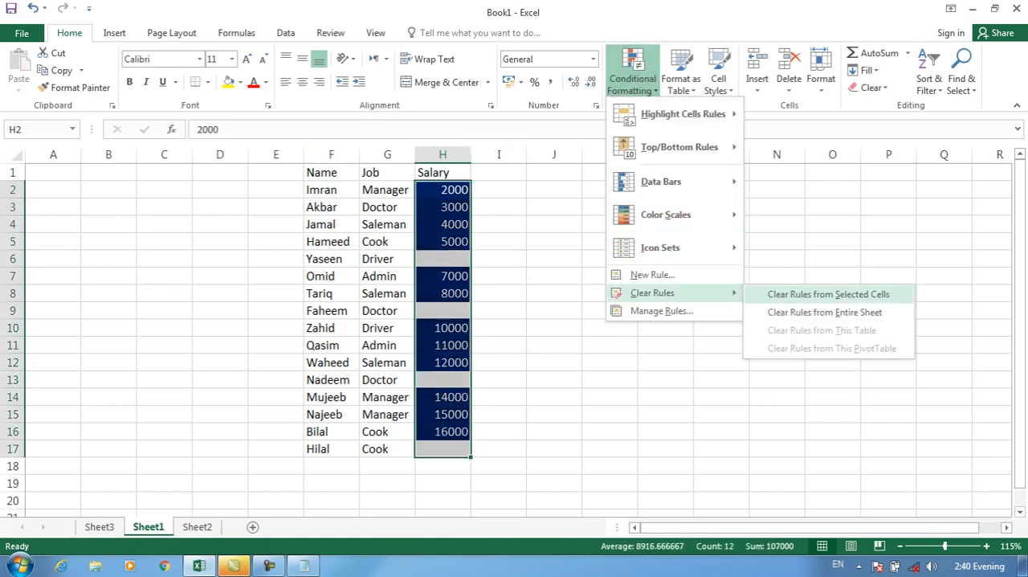
left_click(828, 294)
left_click(632, 78)
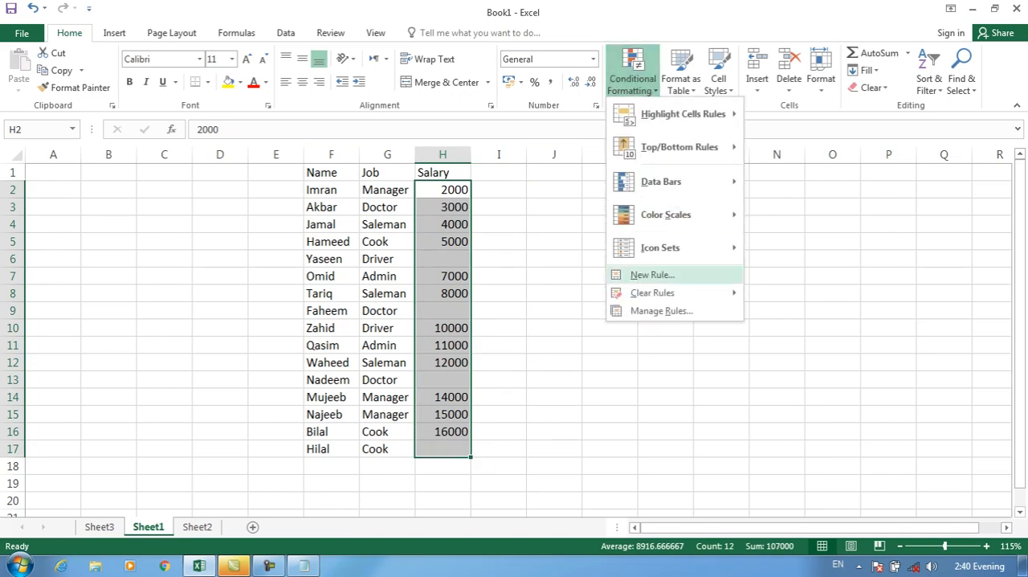
left_click(652, 274)
left_click(426, 65)
left_click(436, 180)
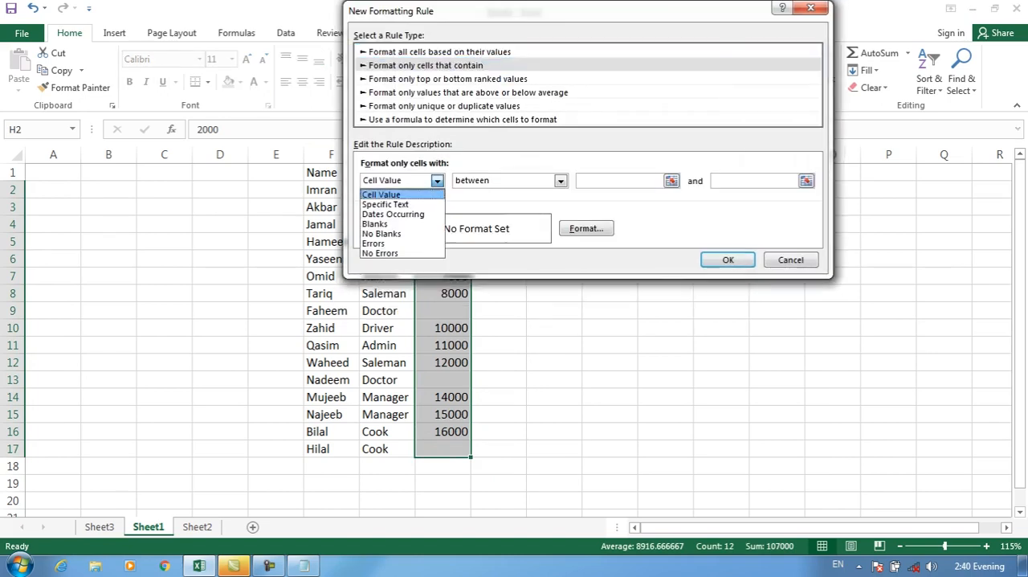
left_click(392, 243)
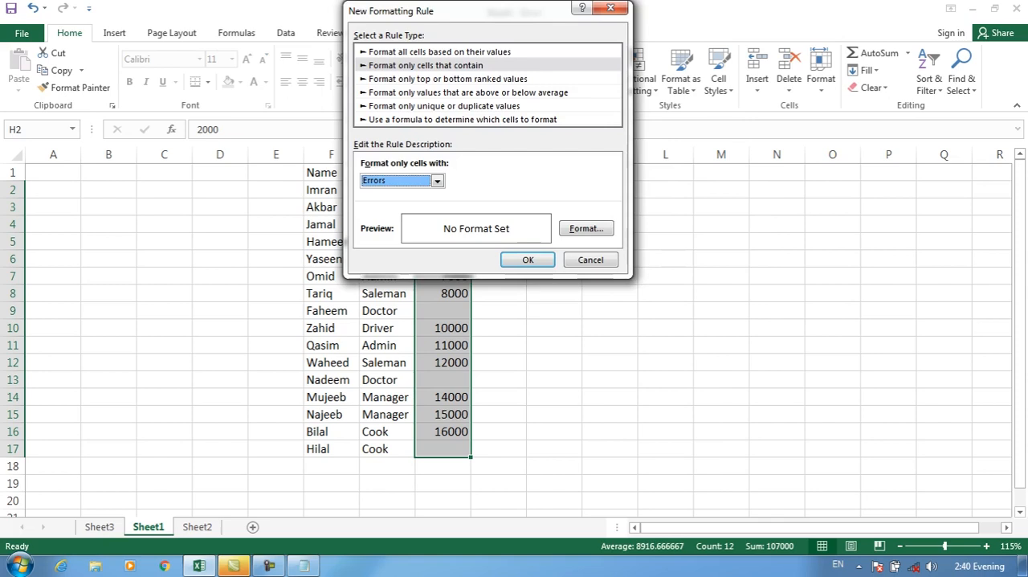
left_click(591, 260)
Add the column headings Bones in I1 and Total in J1.
left_click(498, 171)
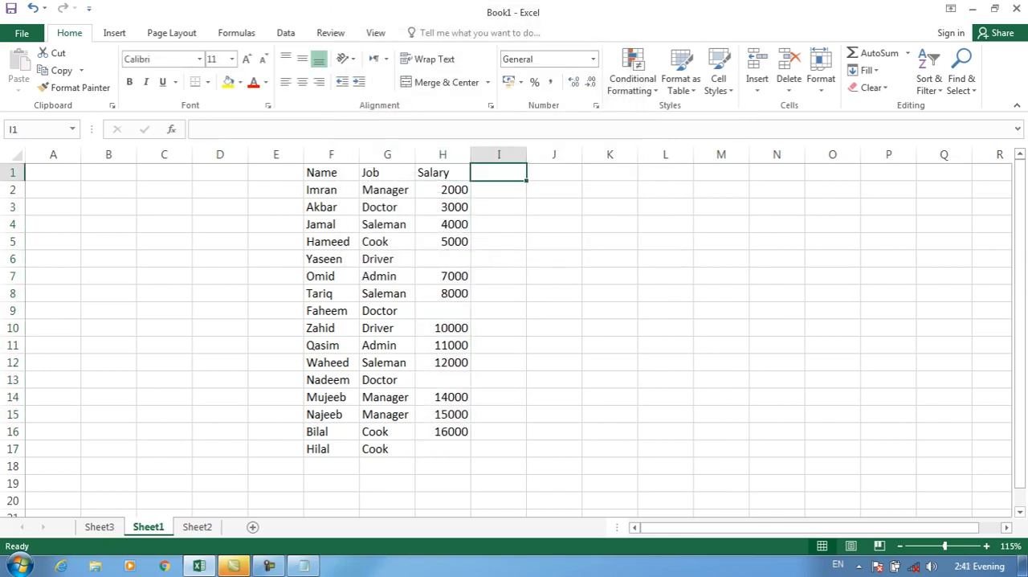
type("Bones")
key("Tab")
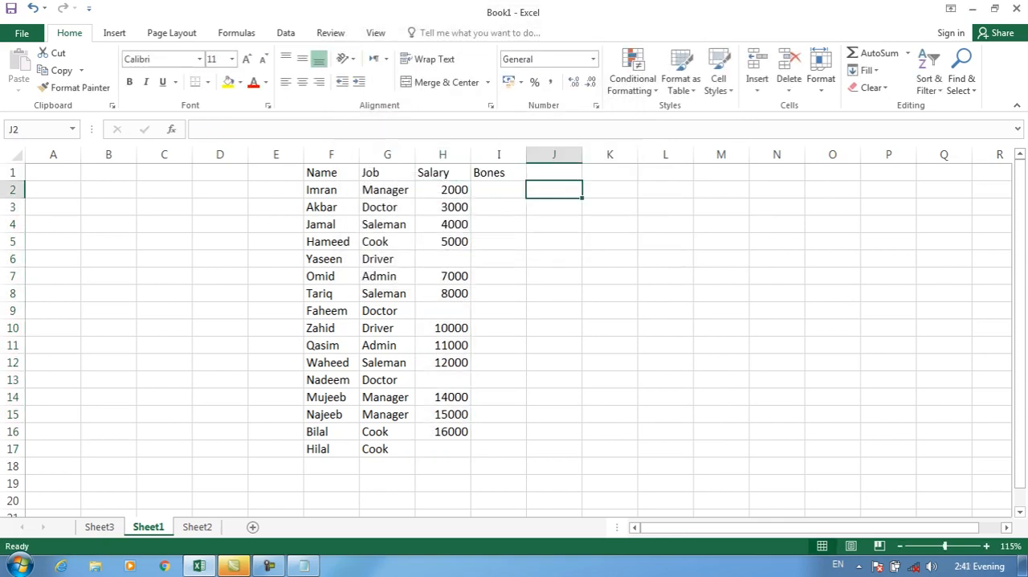
type("Total")
key("Return")
Fill the blank salaries with 1000 in H6, 3000 in H9, 4000 in H13 and 500 in H17.
left_click(442, 259)
type("1000")
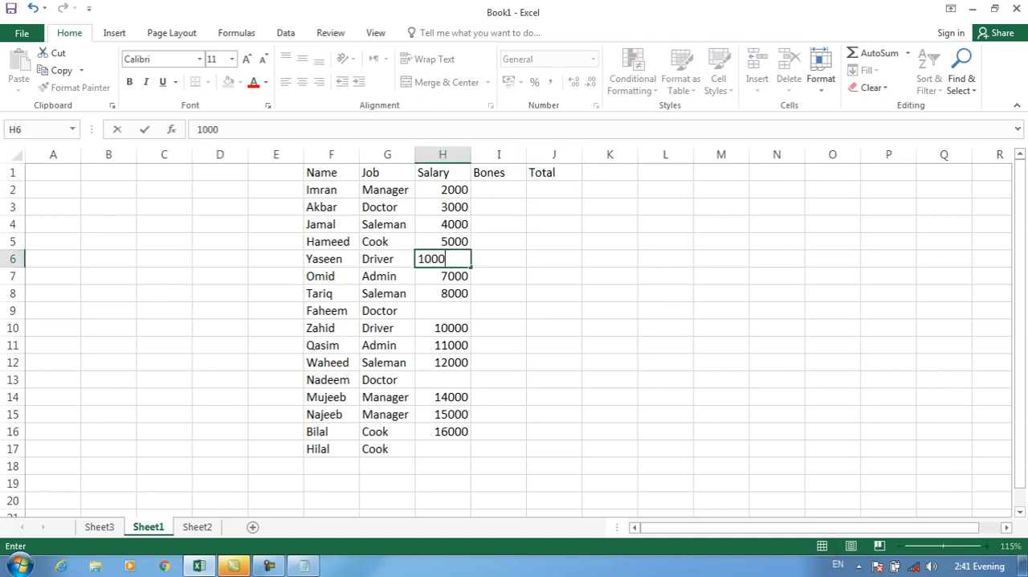
key("Return")
key("Return")
key("Return")
type("3000")
key("Return")
key("Return")
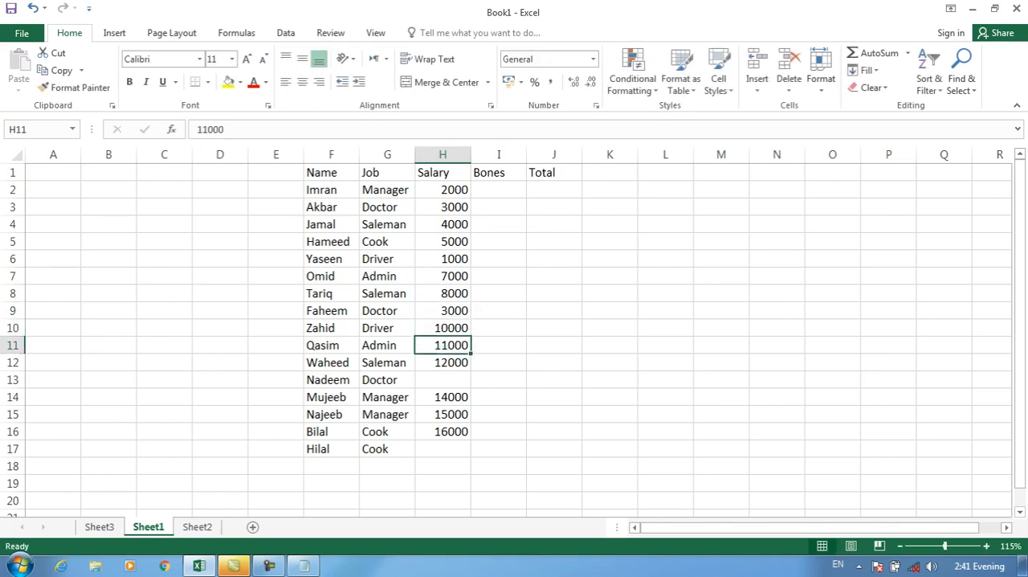
key("Return")
key("Return")
type("4000")
key("Return")
key("Return")
key("Return")
key("Return")
type("500")
key("Return")
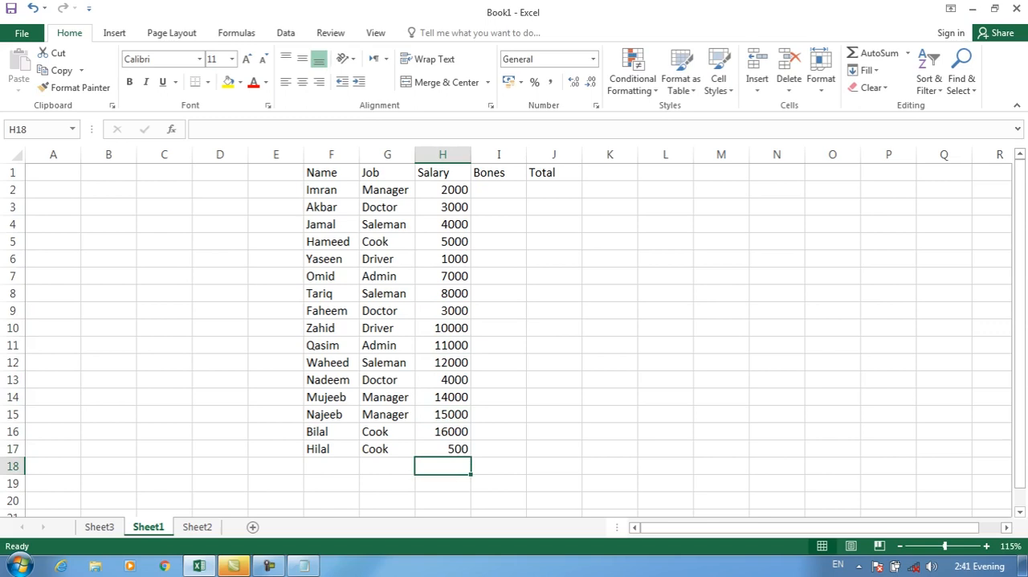
Enter 100, 200 and 300 as the first Bones values in I2:I4.
left_click(499, 207)
key("Up")
type("100")
key("Return")
type("200")
key("Return")
type("300")
key("Return")
Extend the Bones series from I2:I4 down to I17.
key("Up")
key("Up")
key("Up")
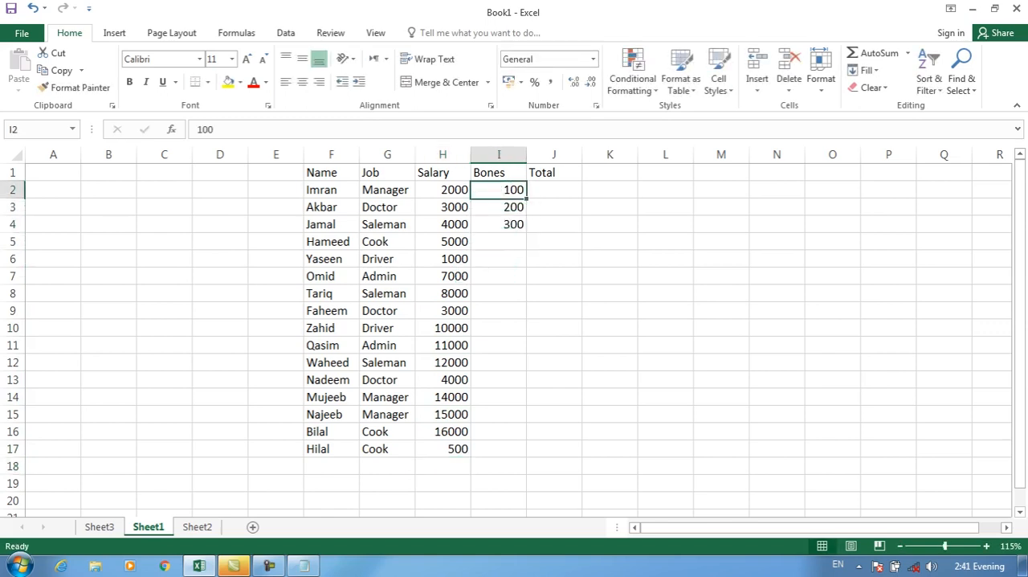
key("shift+Down")
key("shift+Down")
left_click_drag(527, 233, 524, 450)
Replace the Bones number in I9 with a text name.
left_click(499, 311)
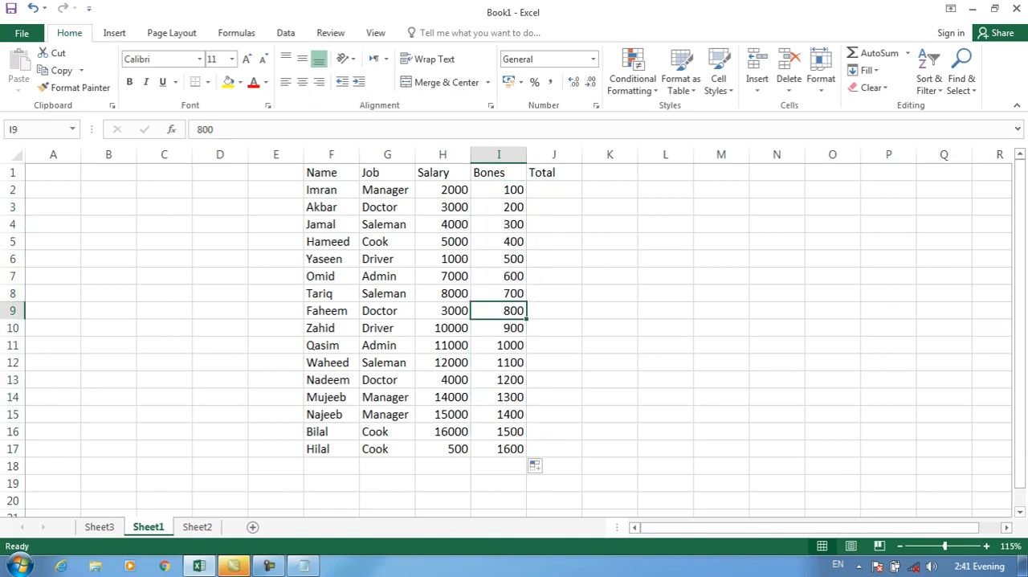
type("khan")
key("Tab")
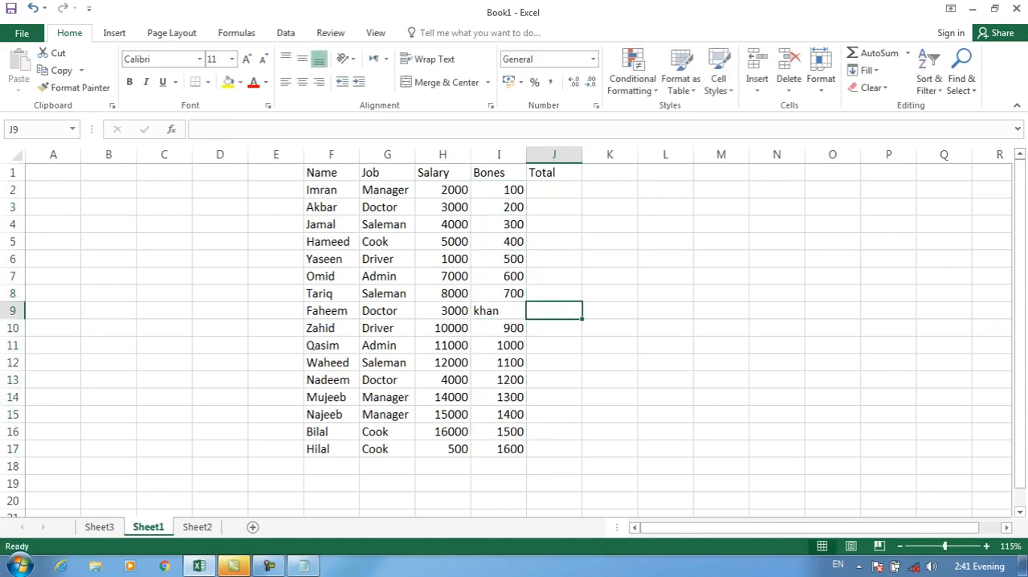
Enter the formula =H9+I9 in Total cell J9 and check it against the text in I9.
type("=")
key("Left")
key("Left")
type("+")
key("Left")
key("Return")
left_click(554, 311)
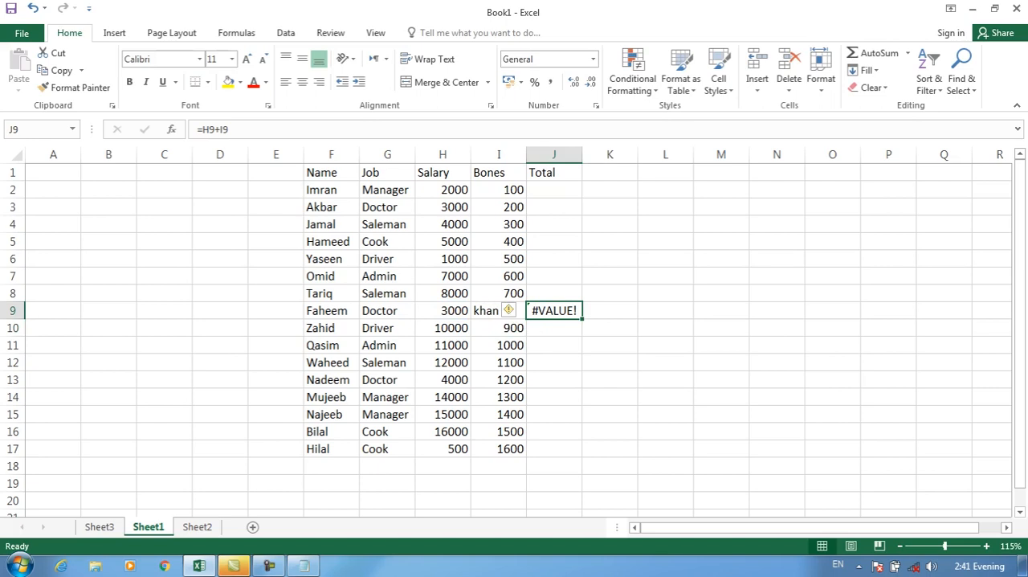
key("Left")
key("Left")
key("Right")
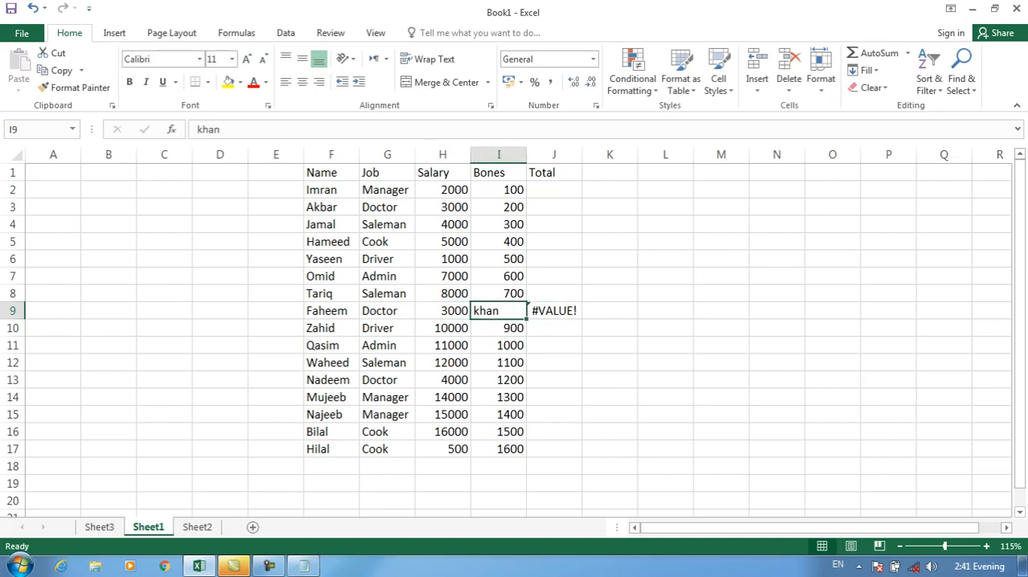
key("Right")
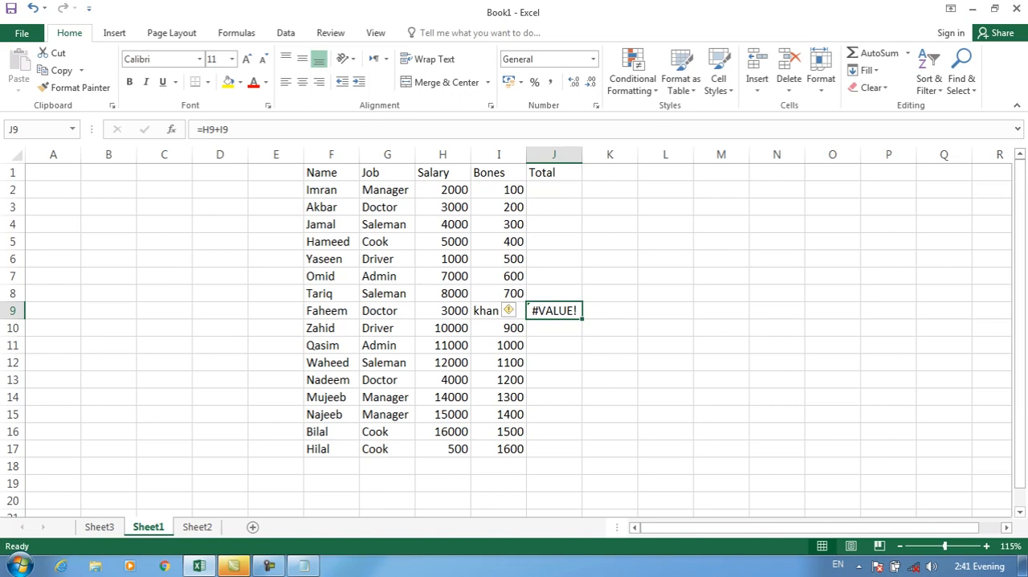
Total H2:I2 in J2 with SUM and fill the formula down to J8, leaving J9 untouched.
left_click(554, 189)
key("alt+equal")
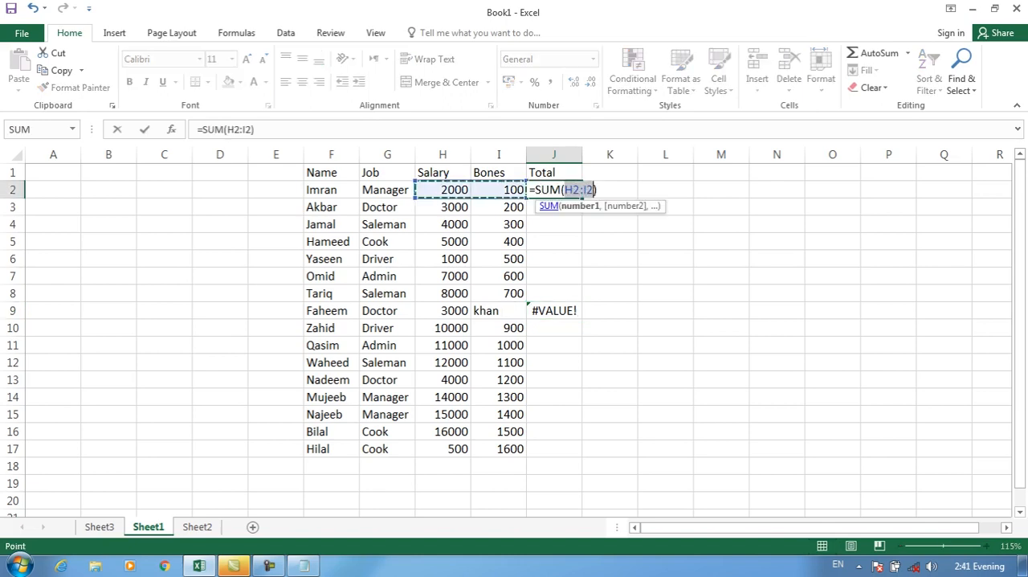
key("Return")
key("Up")
left_click_drag(582, 198, 581, 474)
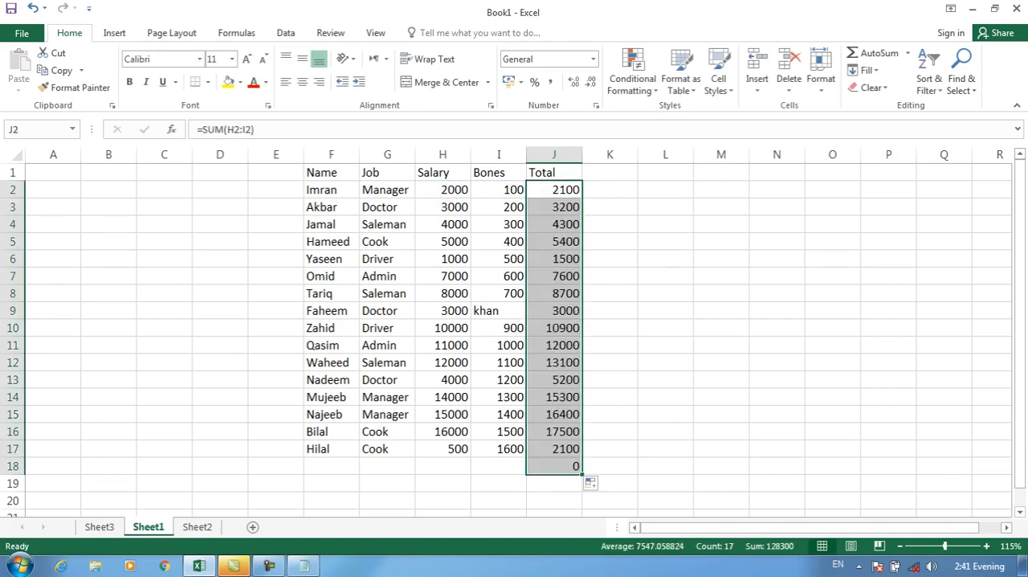
key("ctrl+z")
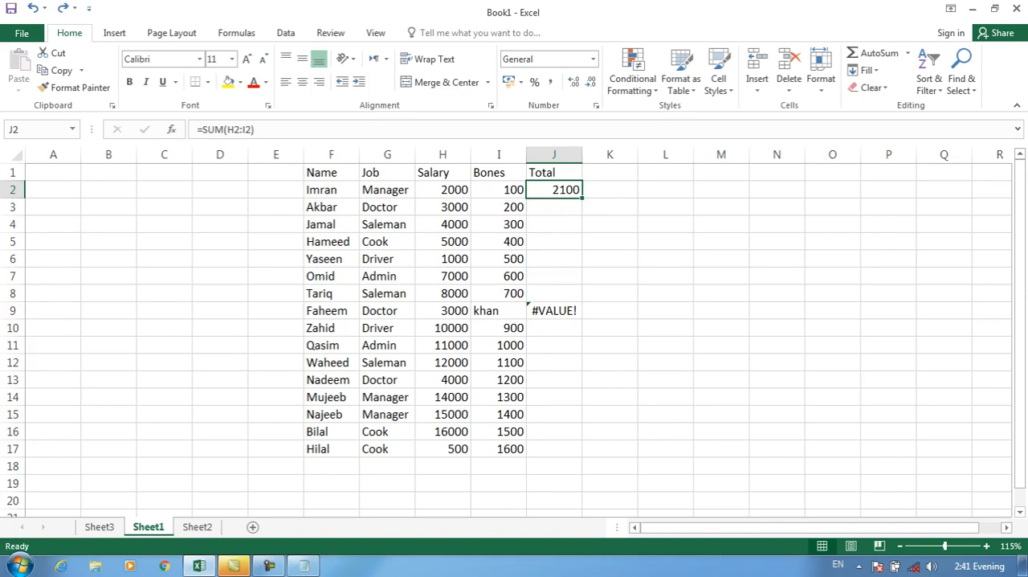
left_click_drag(582, 198, 582, 300)
Total row 10's salary and Bones in J10 with SUM and fill the formula down to J17.
left_click(554, 328)
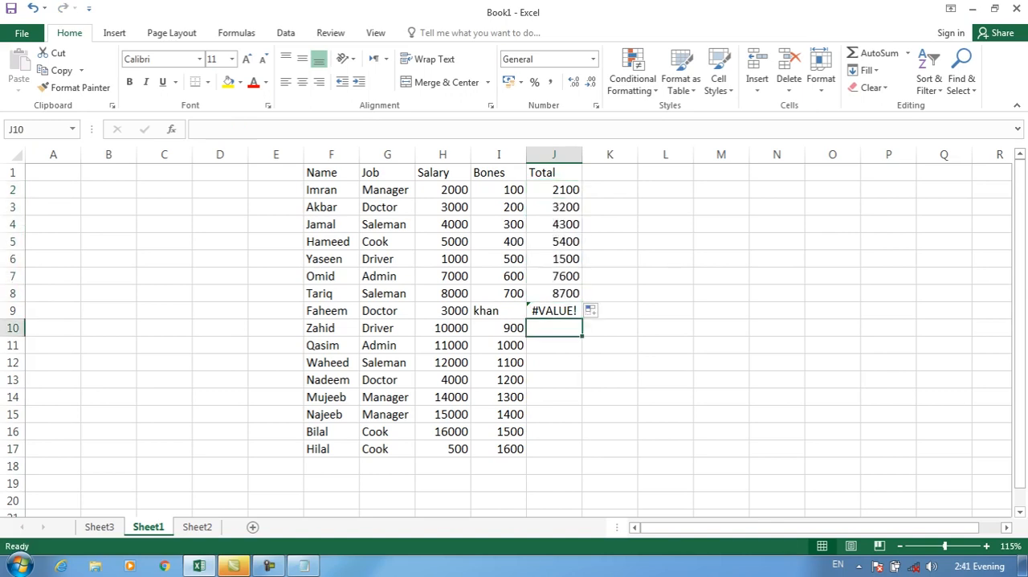
type("=")
key("BackSpace")
key("Escape")
key("Down")
key("Down")
key("Up")
key("Up")
key("alt+equal")
key("Return")
key("Up")
left_click_drag(583, 336, 580, 451)
Replace the Bones number in I5 with the text sdfds.
left_click(554, 242)
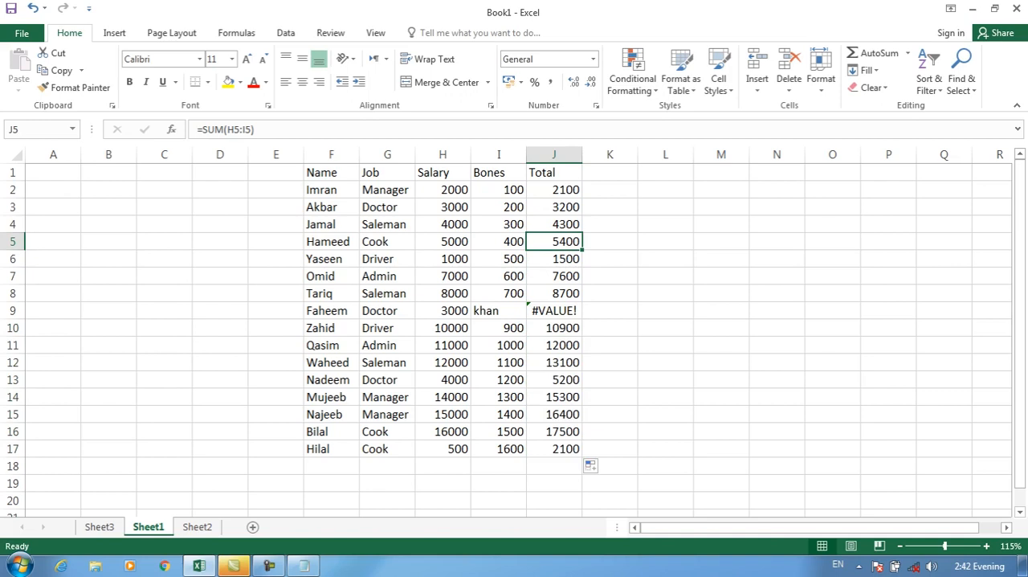
key("Left")
type("sdfds")
key("Right")
key("Right")
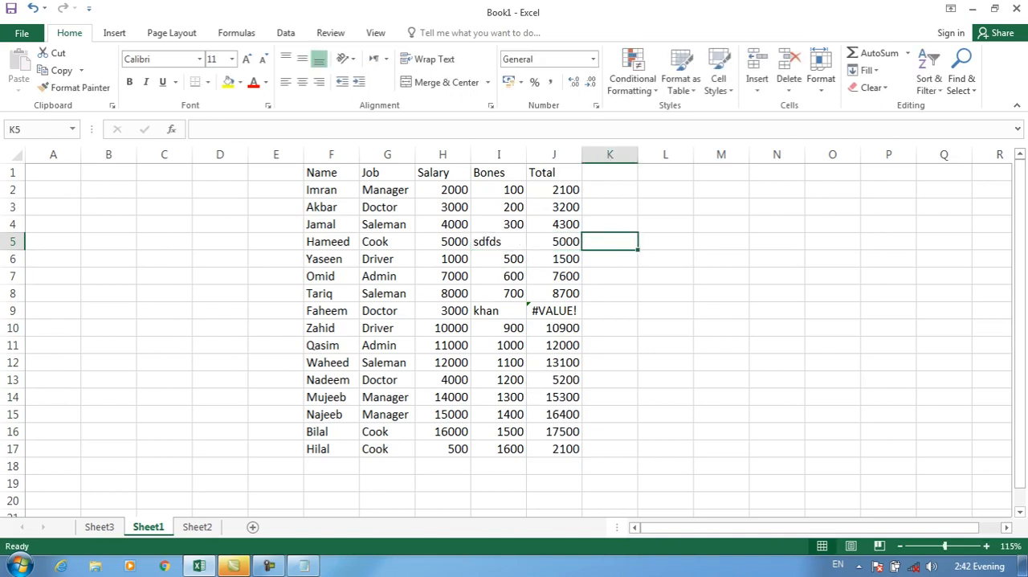
Replace the SUM formula in Total cell J5 with =H5+I5.
key("Left")
key("Left")
key("Right")
type("=")
key("Left")
key("Left")
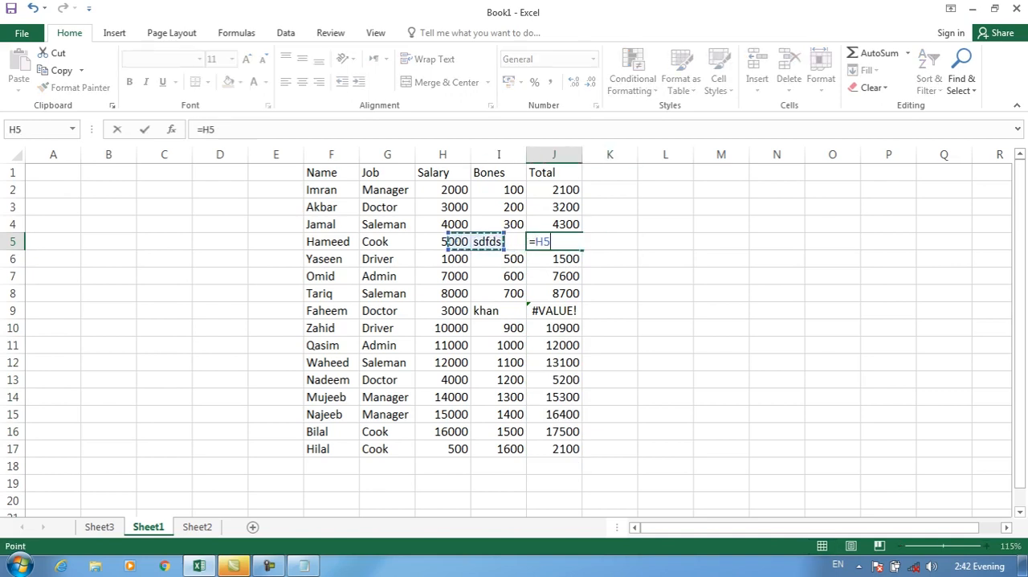
type("+")
key("Left")
key("Return")
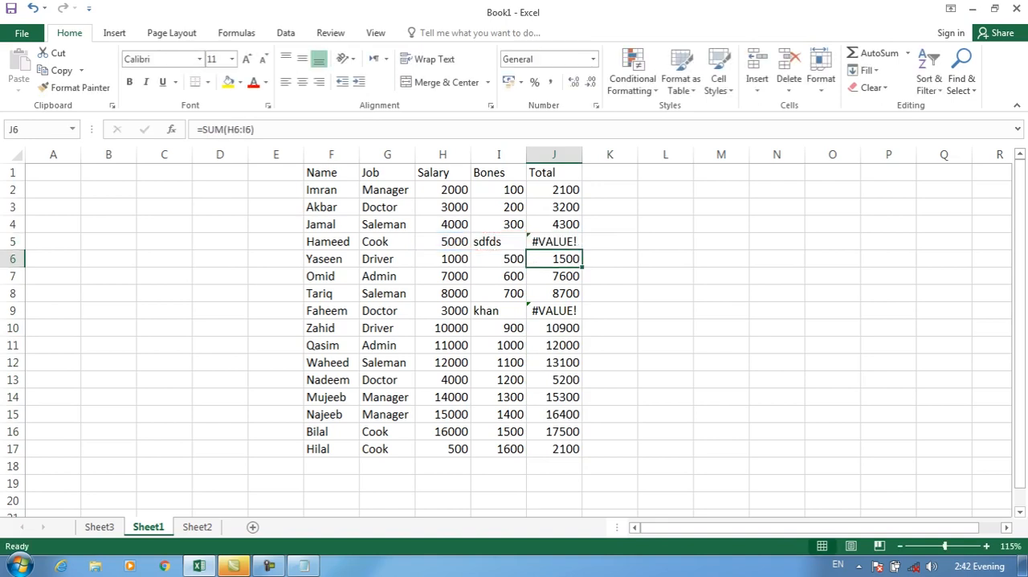
key("Down")
key("Down")
key("Down")
key("Down")
key("Down")
key("Down")
key("Down")
key("Down")
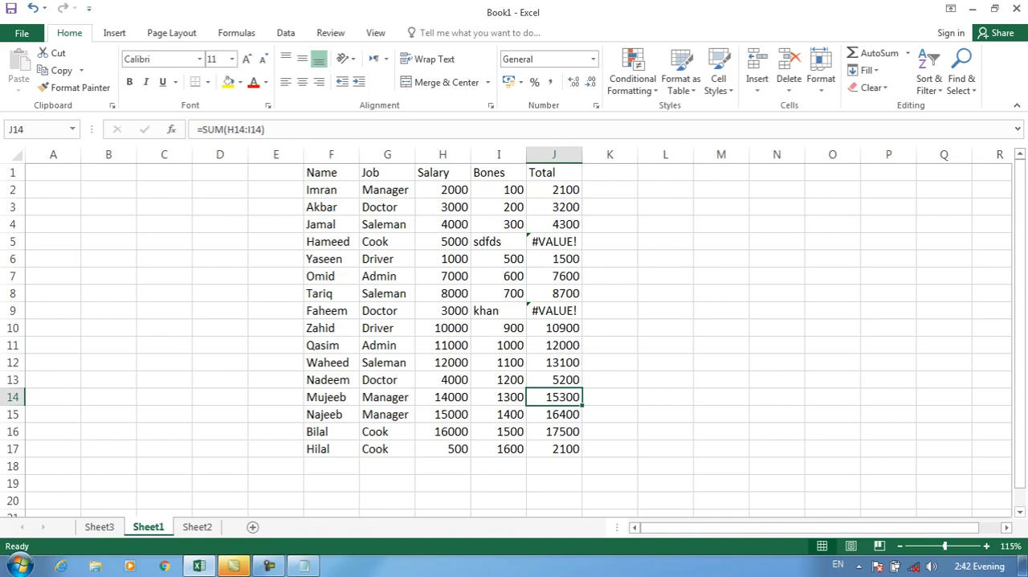
type("=")
key("Left")
key("Left")
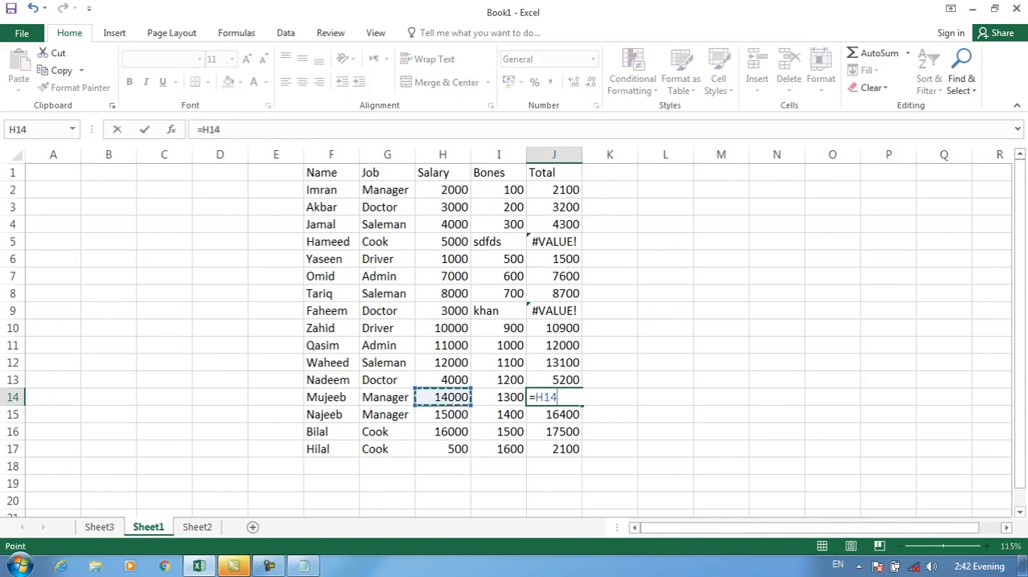
key("BackSpace")
key("BackSpace")
key("BackSpace")
key("BackSpace")
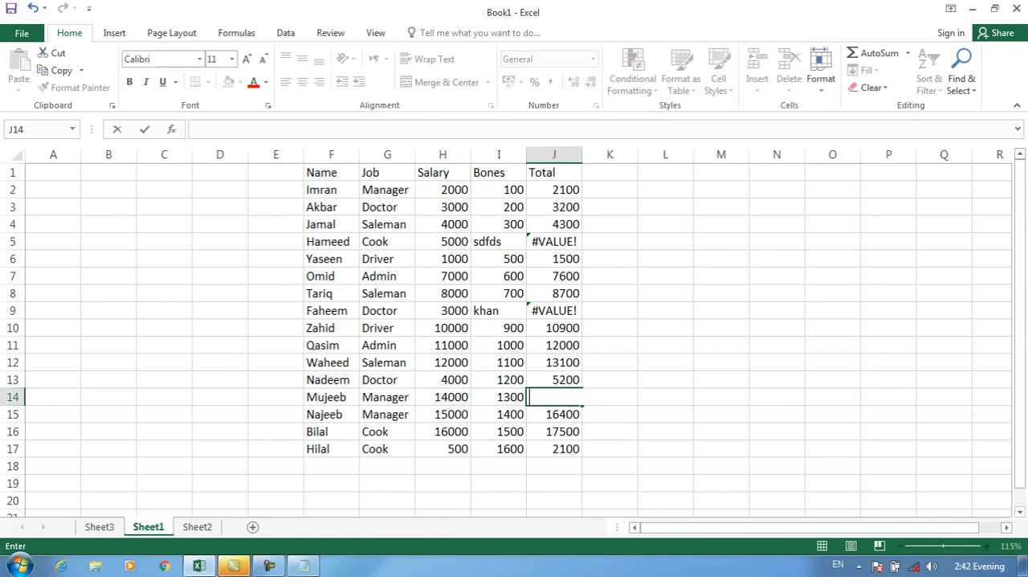
Replace the Bones number in I14 with the text dsfsdf.
key("Left")
type("dsfsdf")
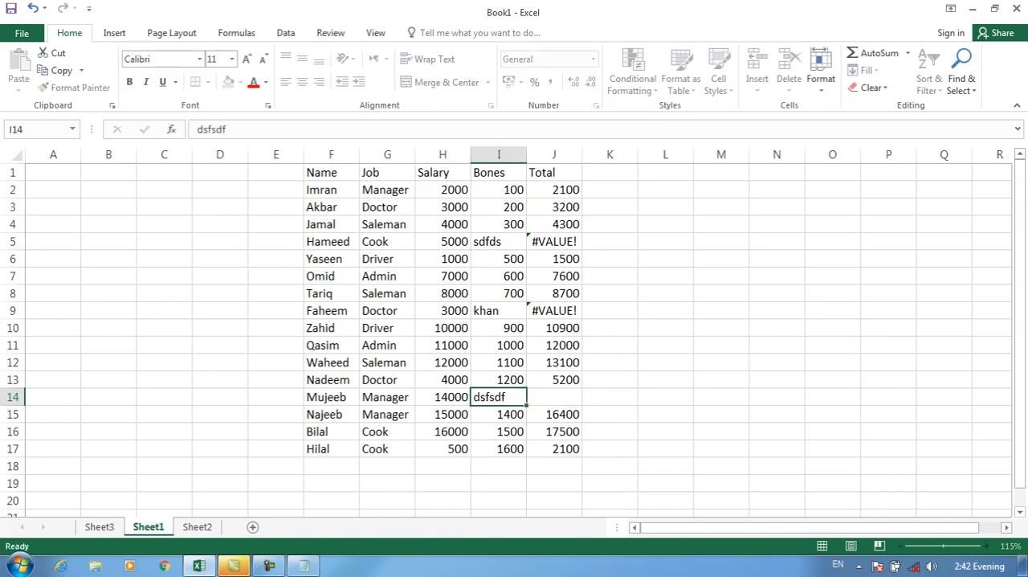
key("Tab")
Enter the formula =H14+I14 in Total cell J14.
type("=")
key("Left")
key("Left")
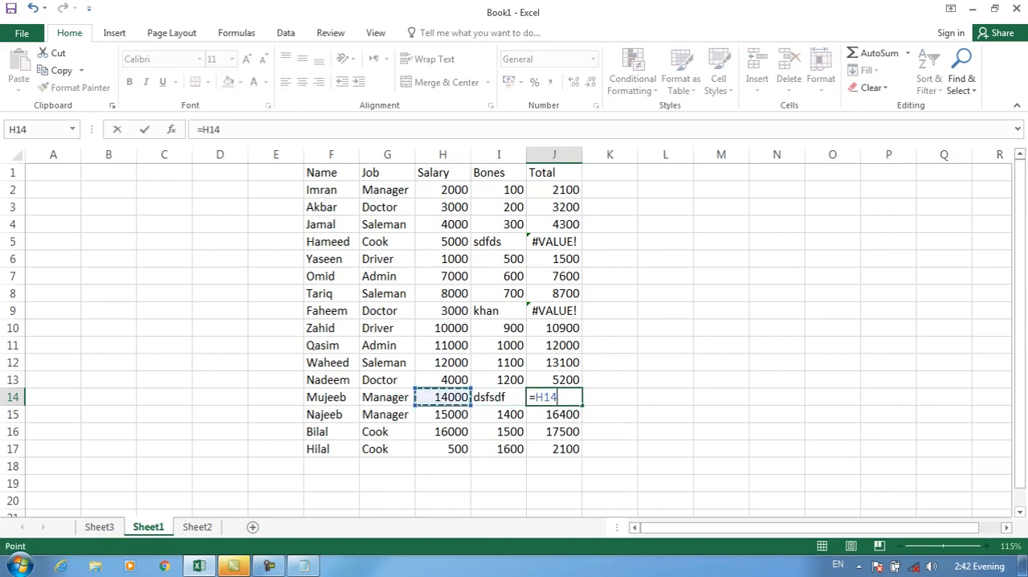
type("+")
key("Left")
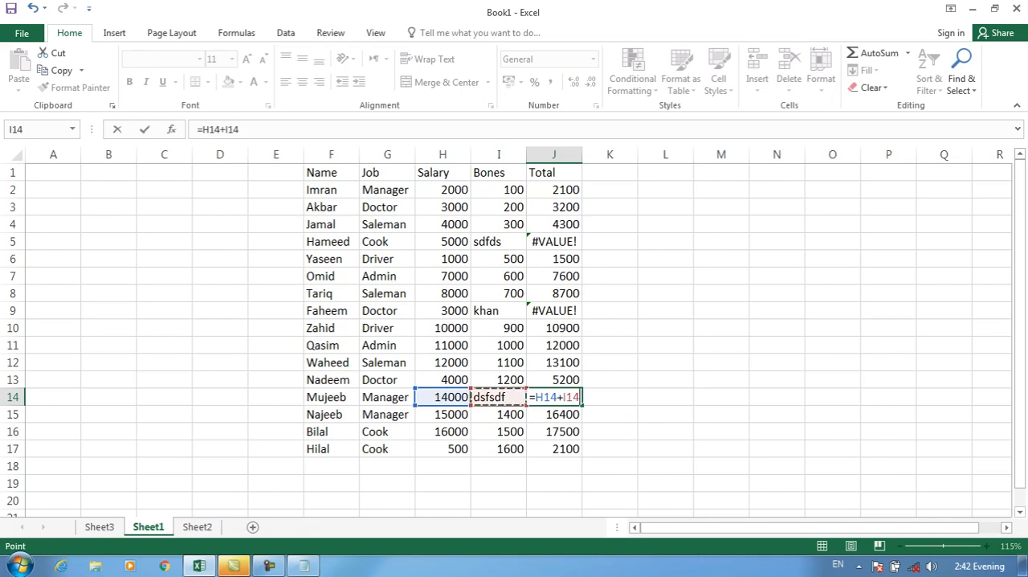
key("Return")
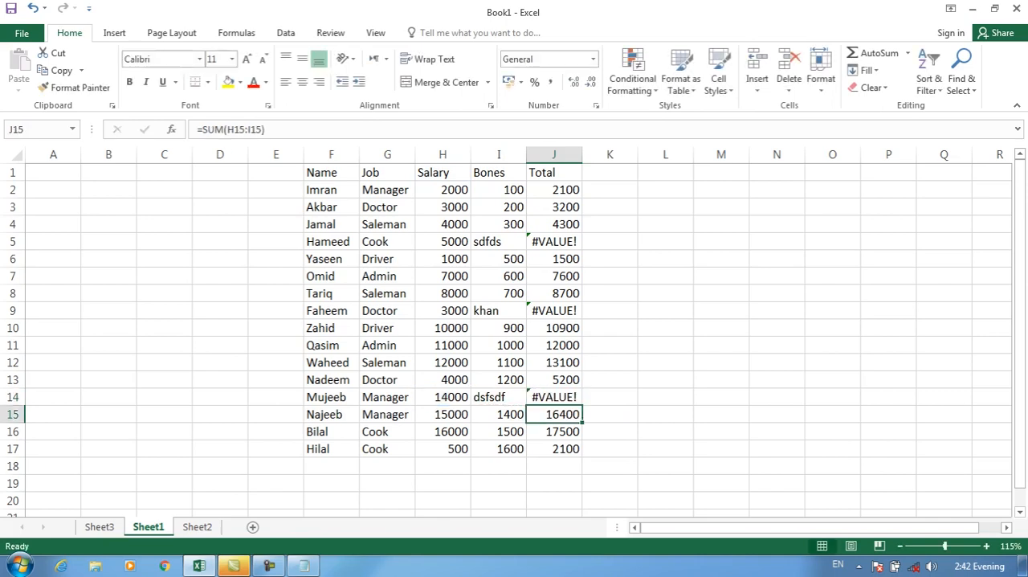
Set up a new conditional formatting rule on the totals J2:J17 that formats only cells containing Errors.
left_click_drag(554, 191, 554, 449)
left_click(632, 81)
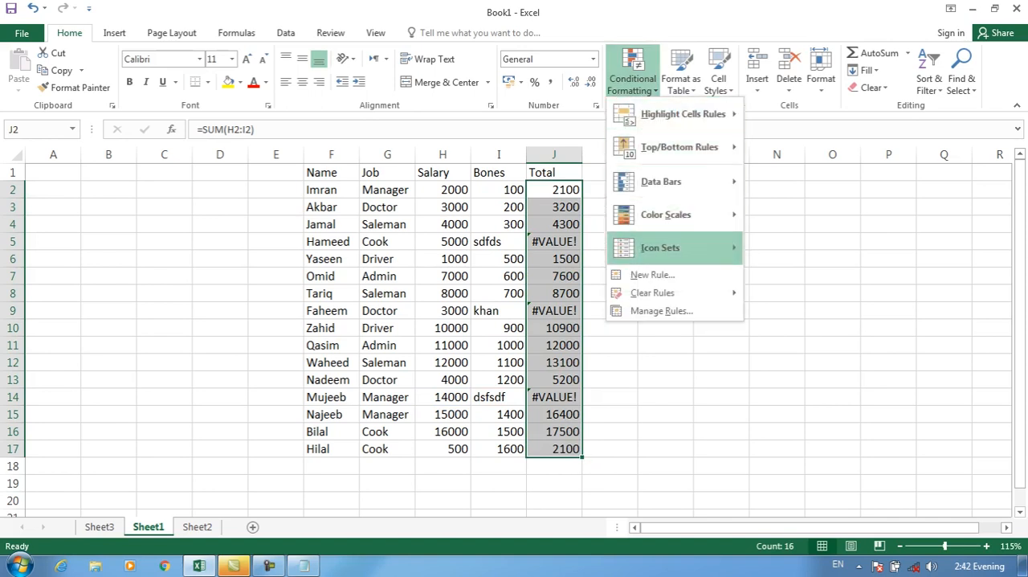
left_click(659, 273)
left_click(374, 66)
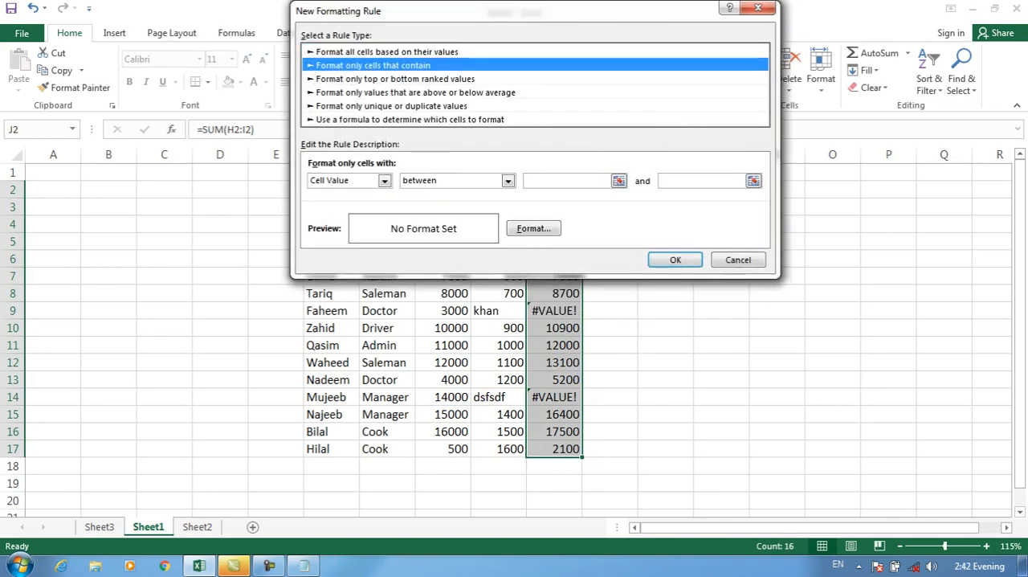
left_click(385, 182)
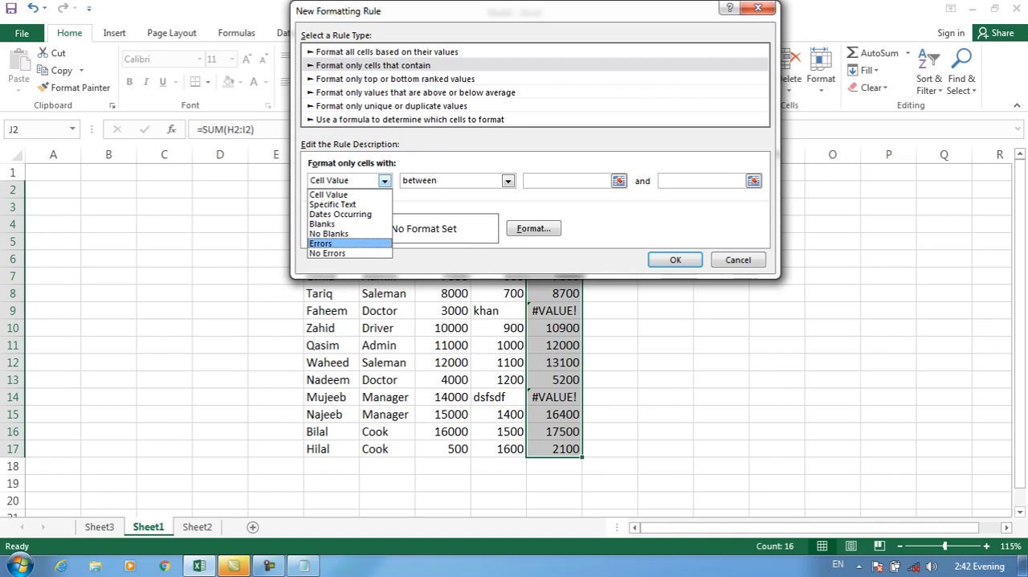
key("Return")
Give the Errors rule a red font and yellow fill, and apply it to the totals.
left_click(533, 229)
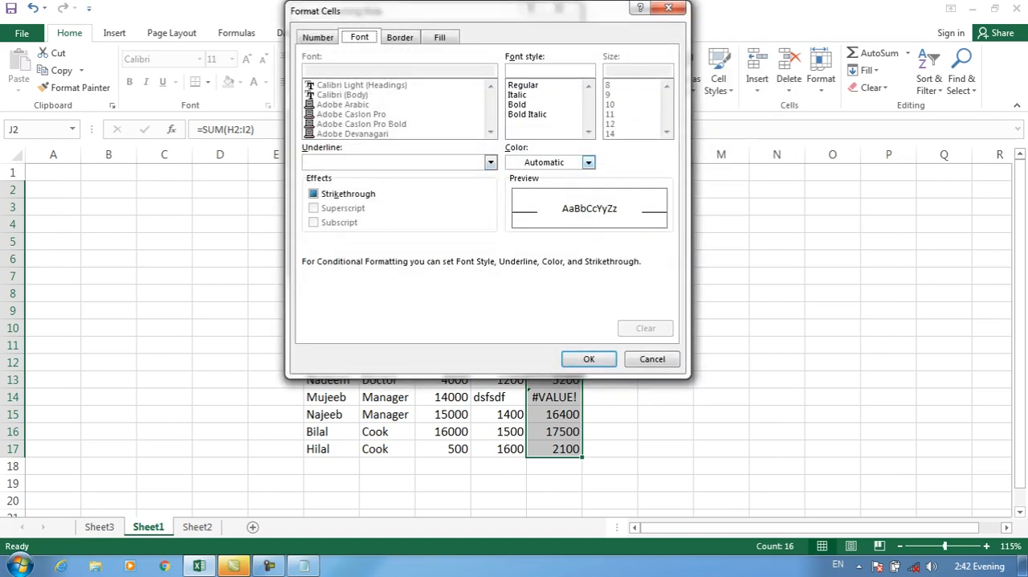
left_click(587, 162)
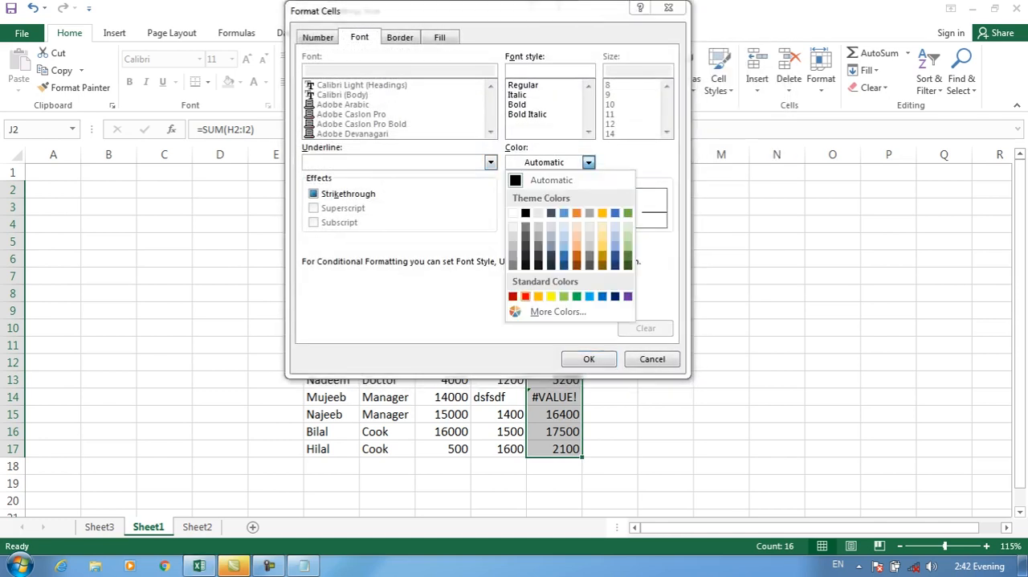
left_click(525, 296)
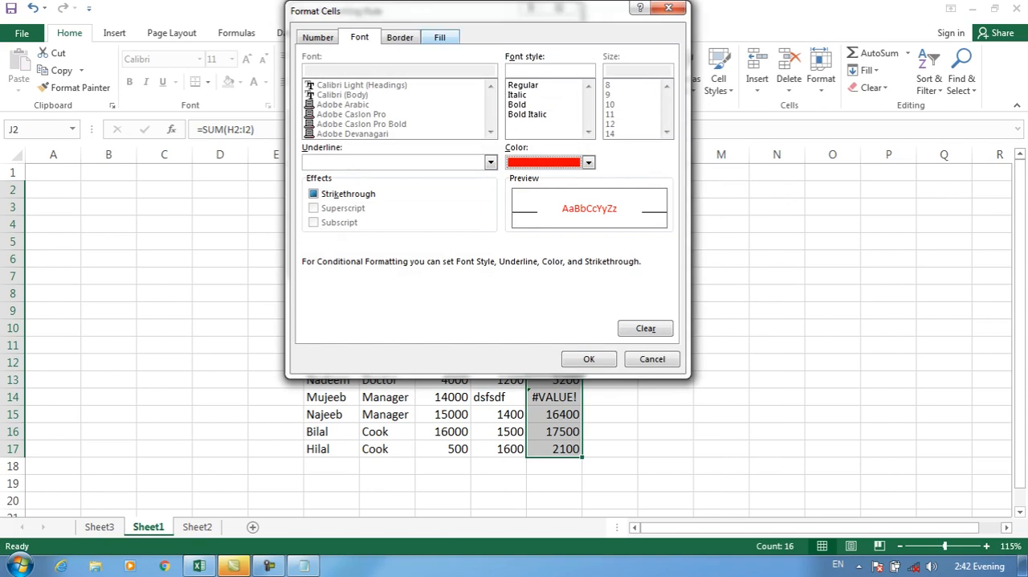
left_click(439, 37)
left_click(357, 184)
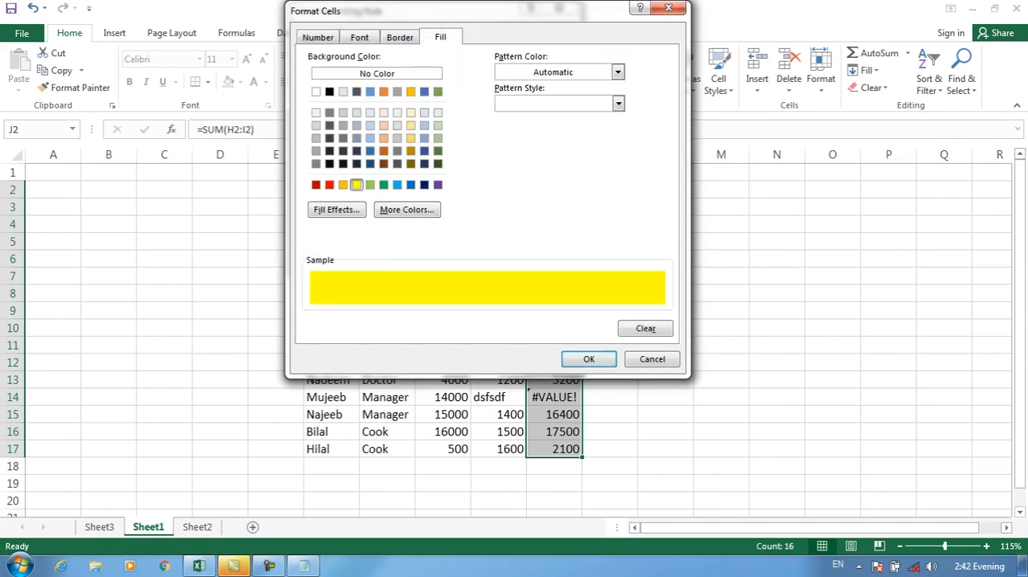
left_click(589, 359)
key("Return")
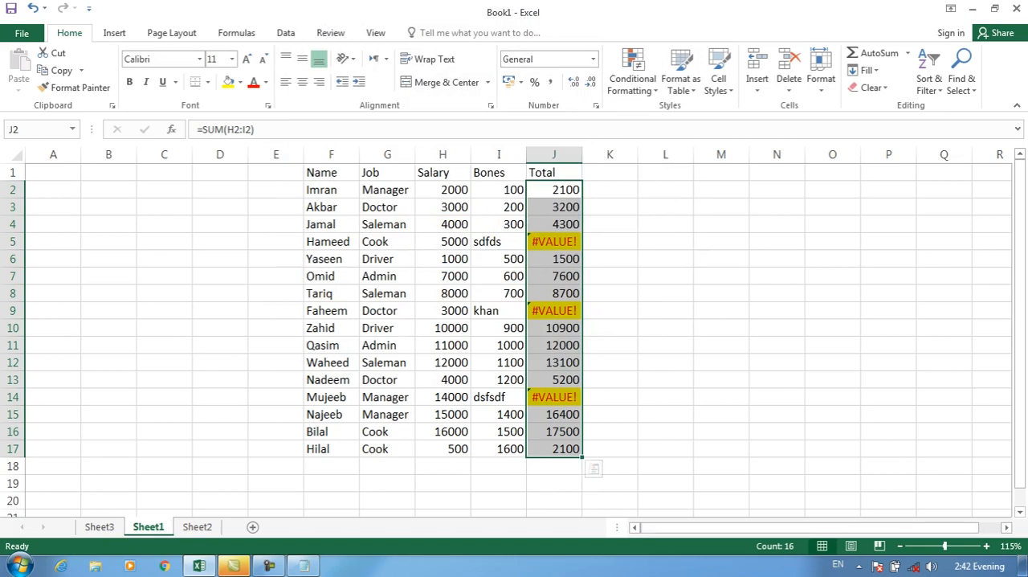
Clear the conditional formatting rules from the selected Total cells J2:J17.
left_click(632, 78)
mouse_move(652, 292)
left_click(828, 293)
Set up a new conditional formatting rule on J2:J17 that formats only cells containing No Errors.
left_click(633, 78)
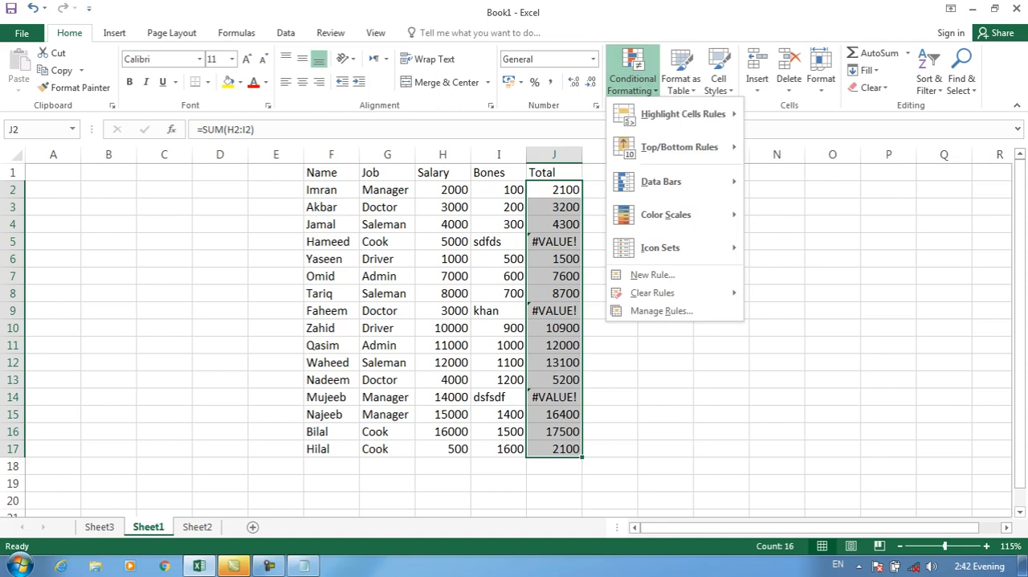
left_click(653, 275)
left_click(320, 65)
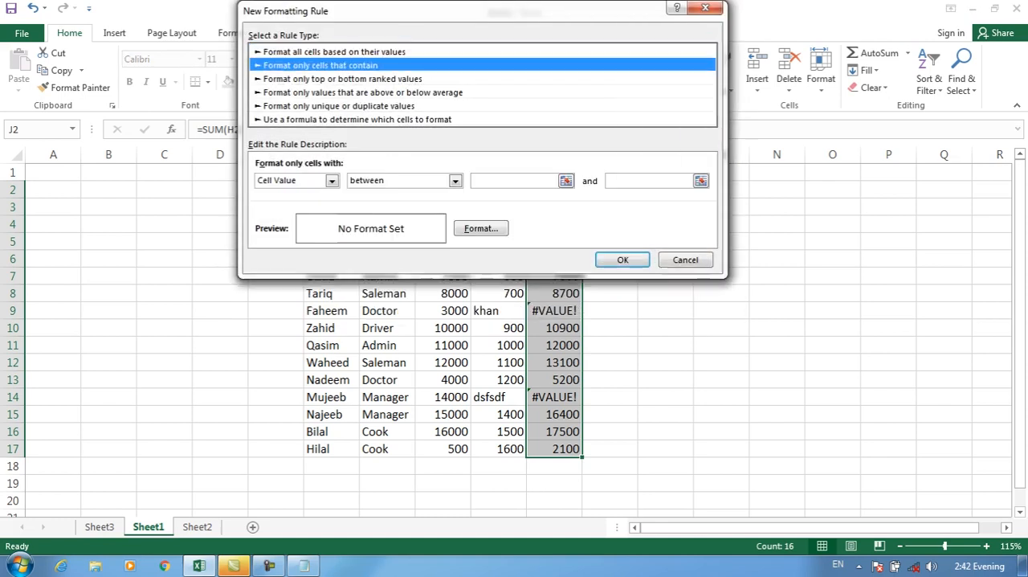
left_click(331, 180)
left_click(277, 256)
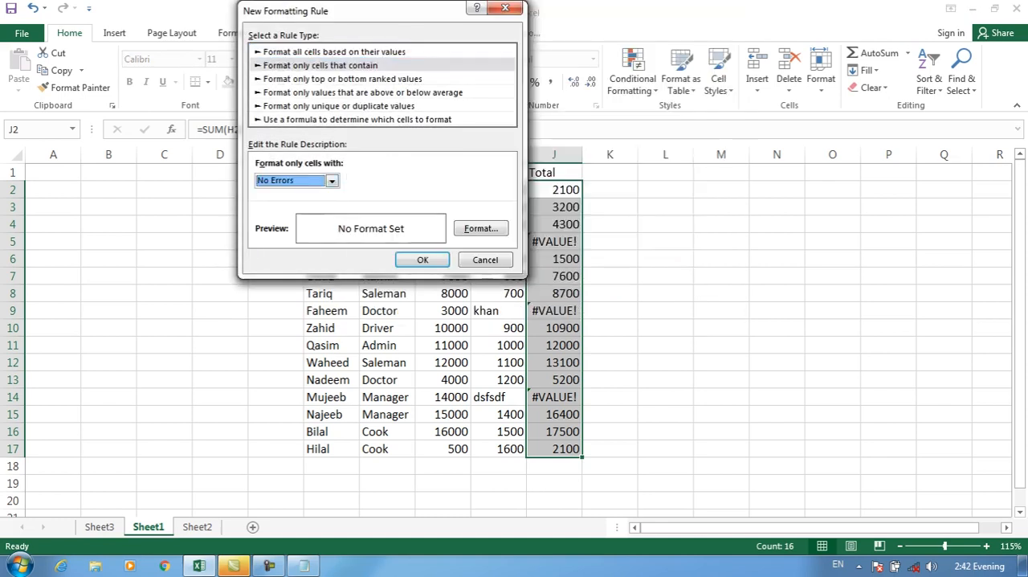
Give the No Errors rule a yellow fill and apply it to the totals.
left_click(481, 229)
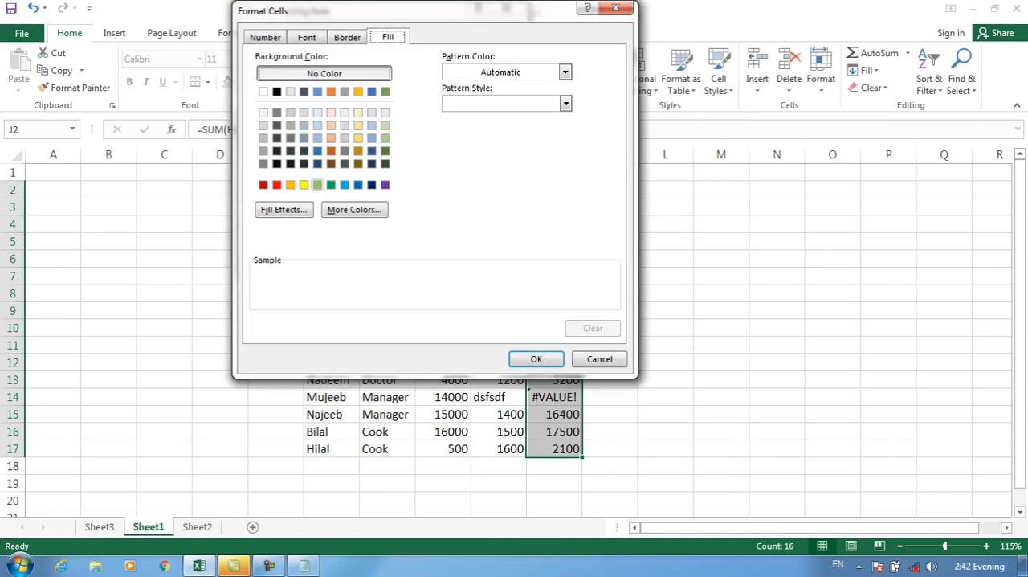
left_click(303, 184)
key("Return")
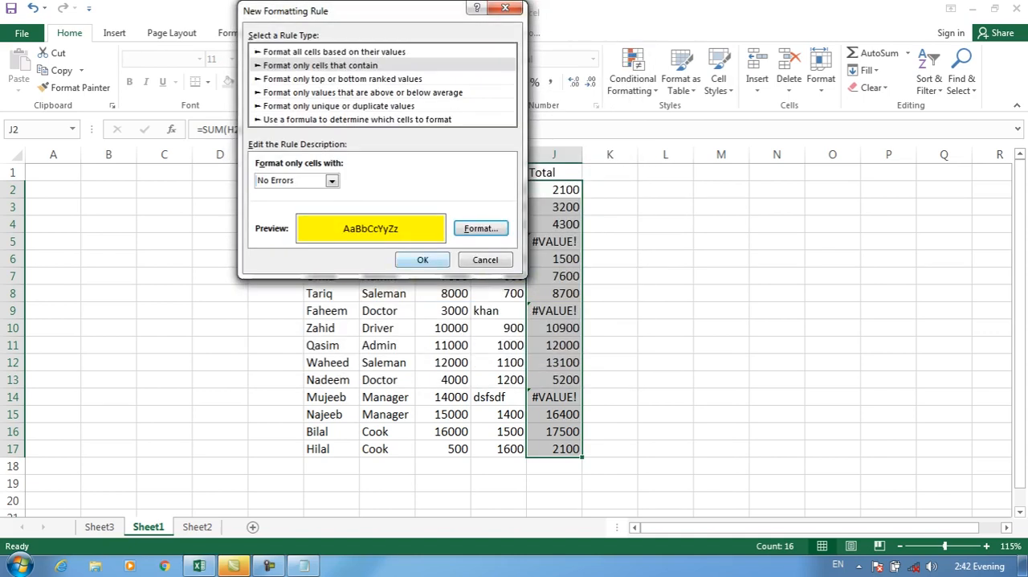
key("Return")
left_click(610, 380)
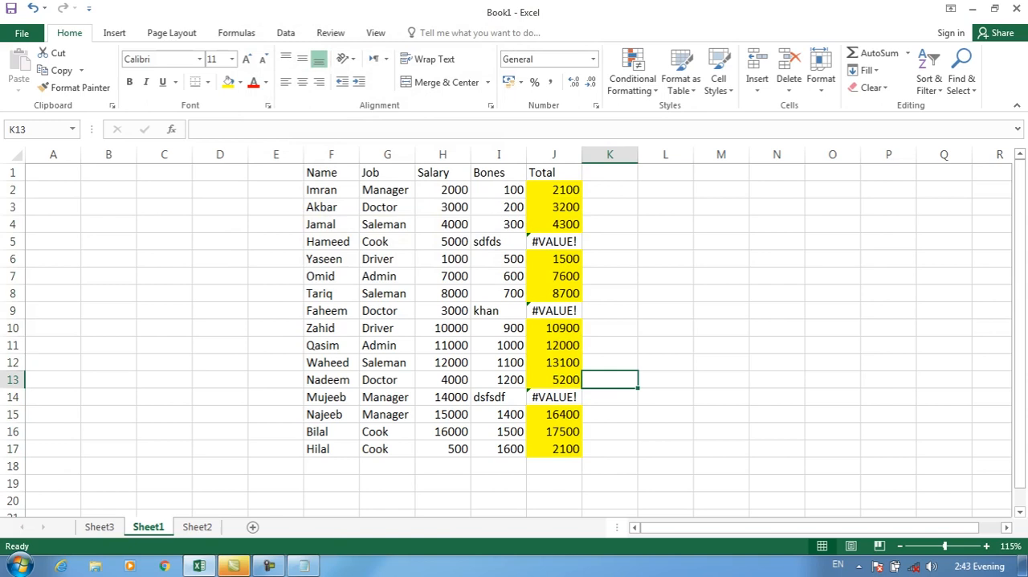
left_click(632, 78)
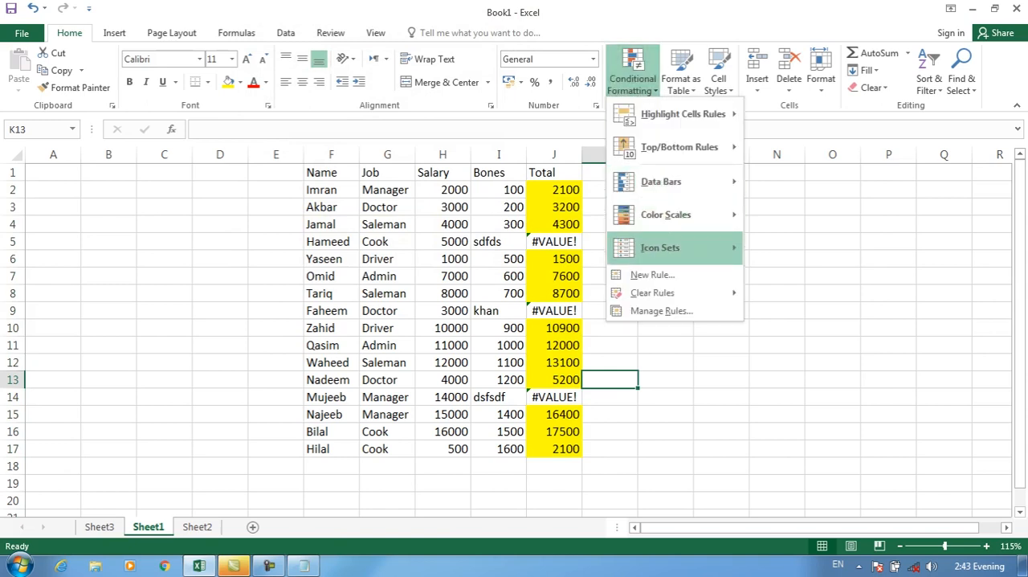
left_click(652, 274)
left_click(289, 79)
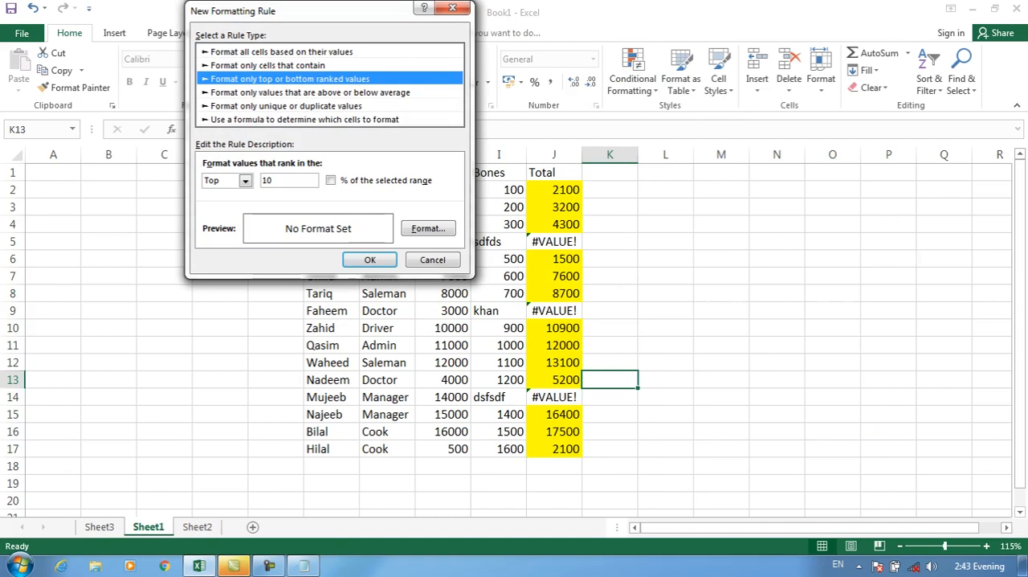
left_click(432, 259)
left_click_drag(554, 207, 554, 415)
left_click(665, 207)
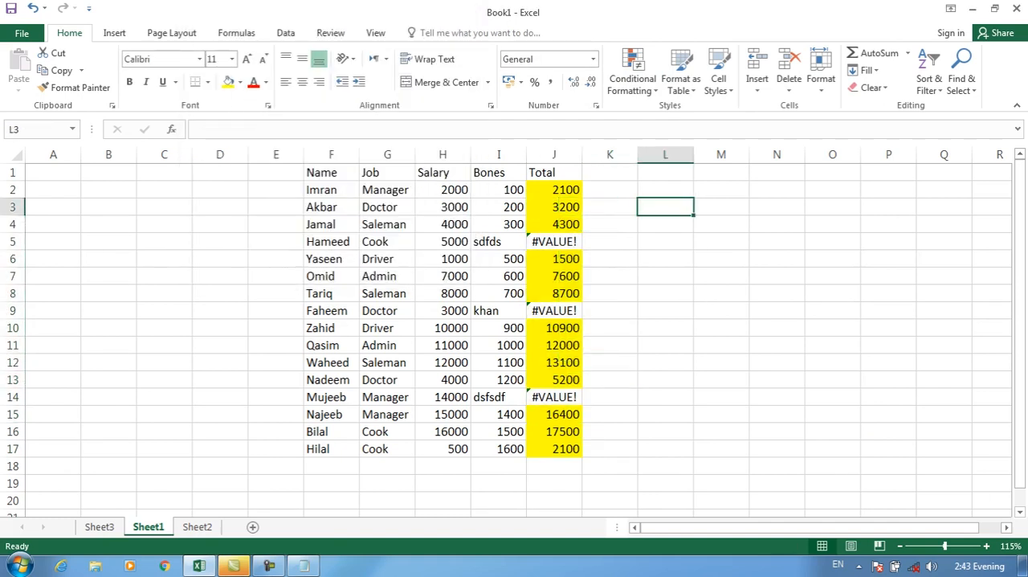